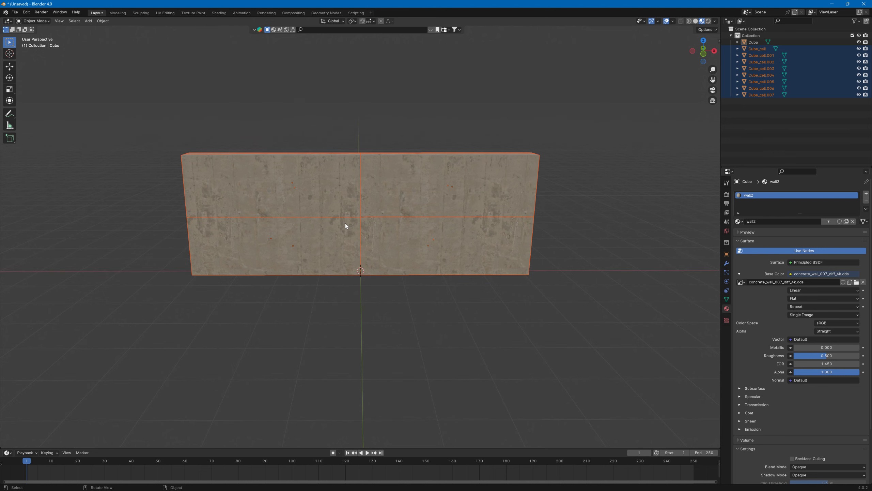
# - Undo the last cell fracture so the wall is a single solid cube again
pyautogui.hotkey('ctrl', 'z')
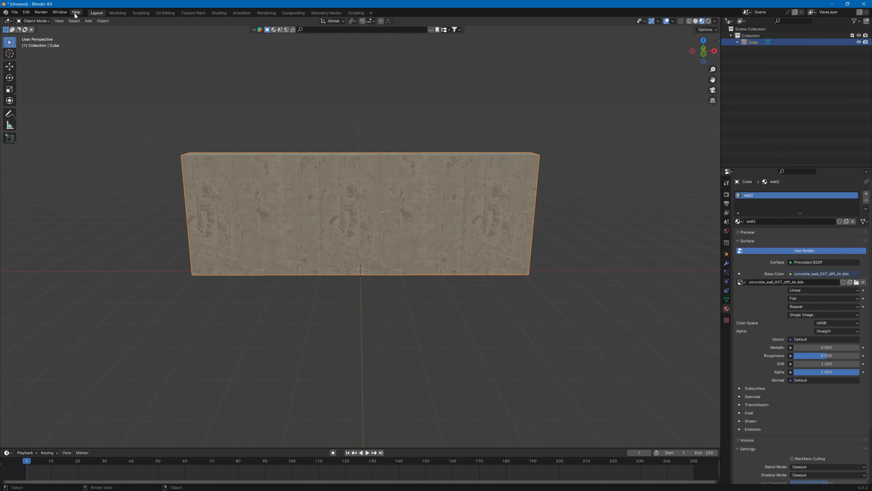
pyautogui.click(59, 12)
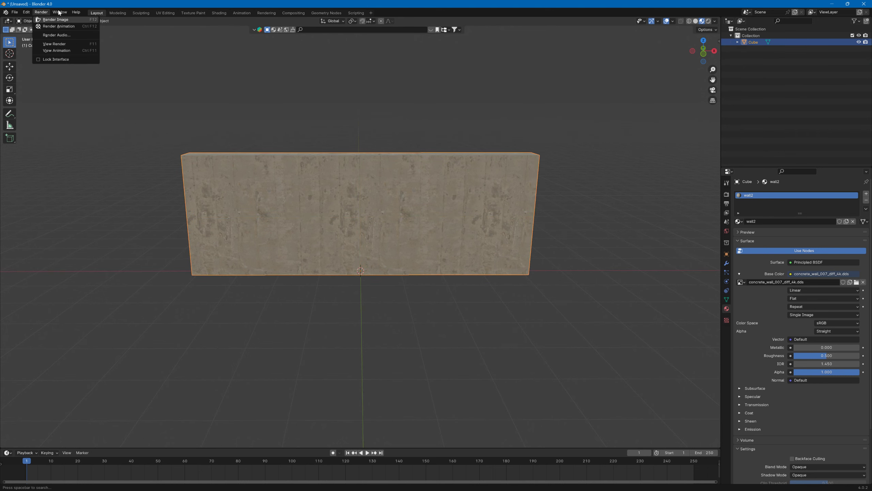
pyautogui.moveTo(59, 12)
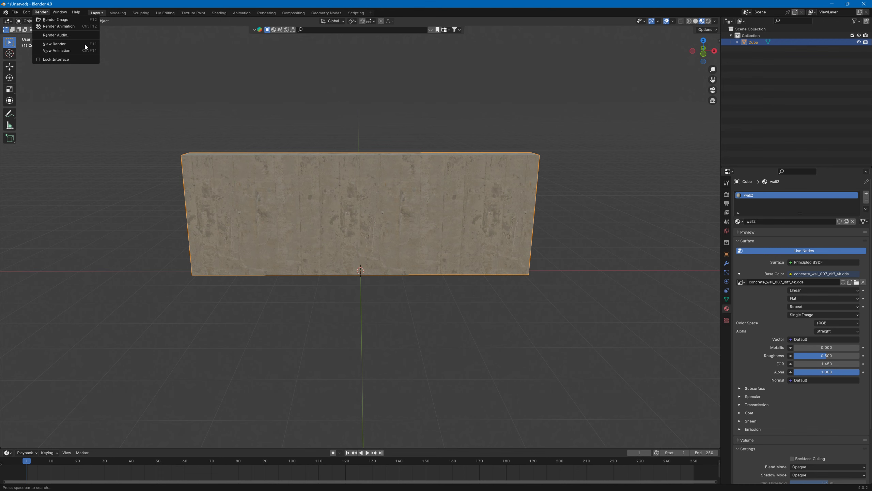
# - Cell-fracture the wall with noise 1.00, recursion randomness 0.91 and the Big recursion option
pyautogui.click(106, 23)
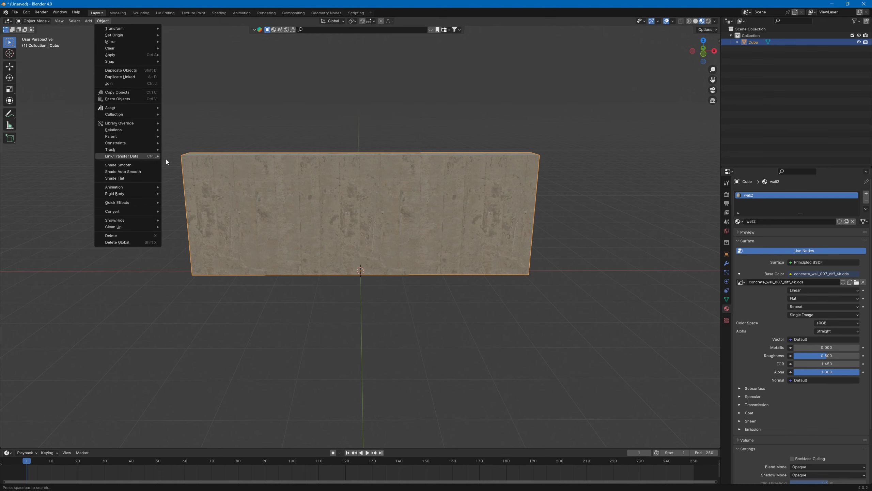
pyautogui.moveTo(140, 202)
pyautogui.click(194, 231)
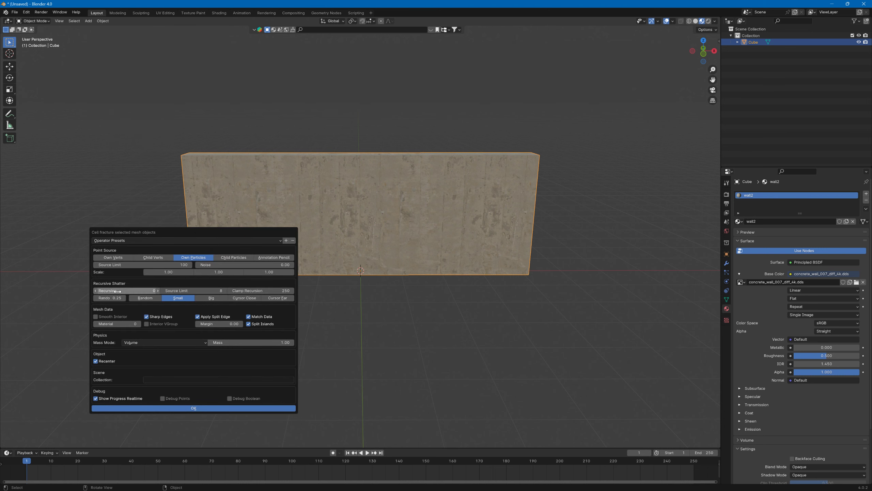
pyautogui.moveTo(100, 298); pyautogui.dragTo(130, 298)
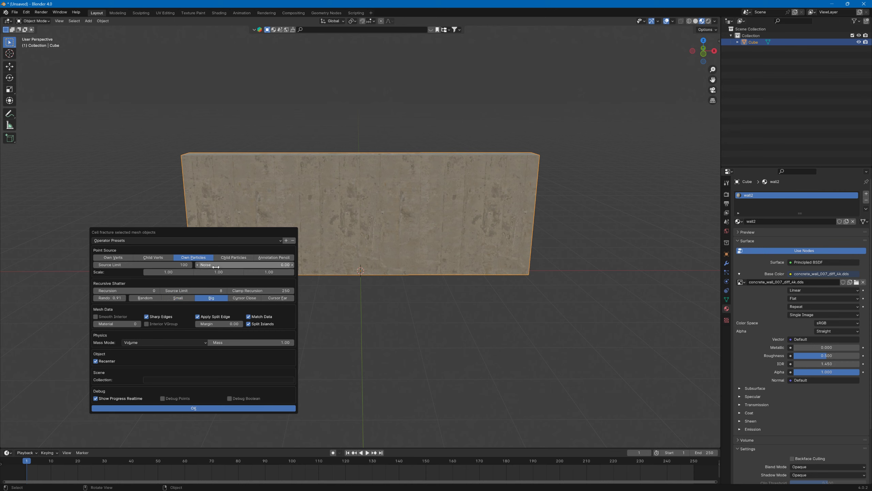
pyautogui.moveTo(210, 267); pyautogui.dragTo(237, 267)
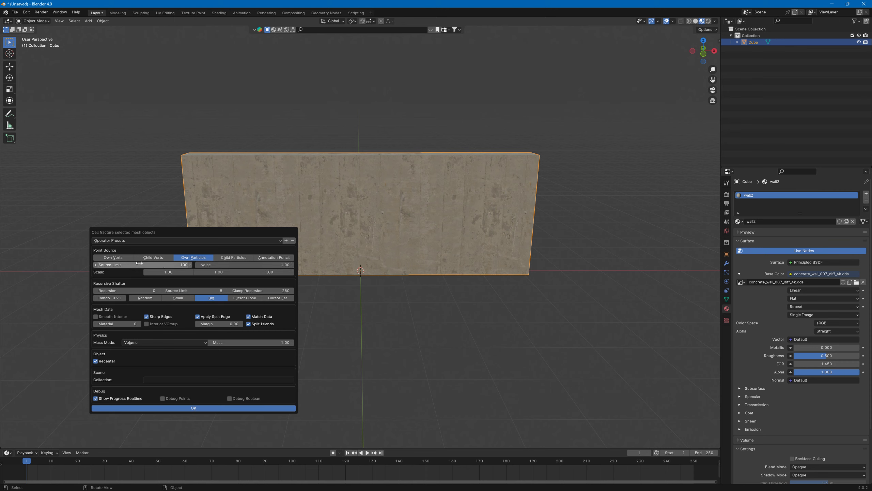
pyautogui.click(186, 408)
pyautogui.moveTo(186, 405); pyautogui.dragTo(297, 282, button='middle')
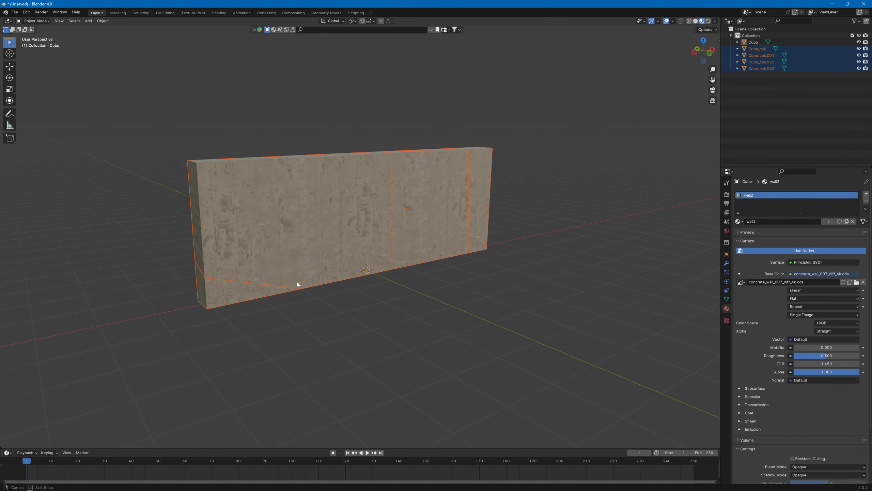
# - Undo the fracture and cell-fracture the wall again with the Small recursion option
pyautogui.hotkey('ctrl', 'z')
pyautogui.click(89, 21)
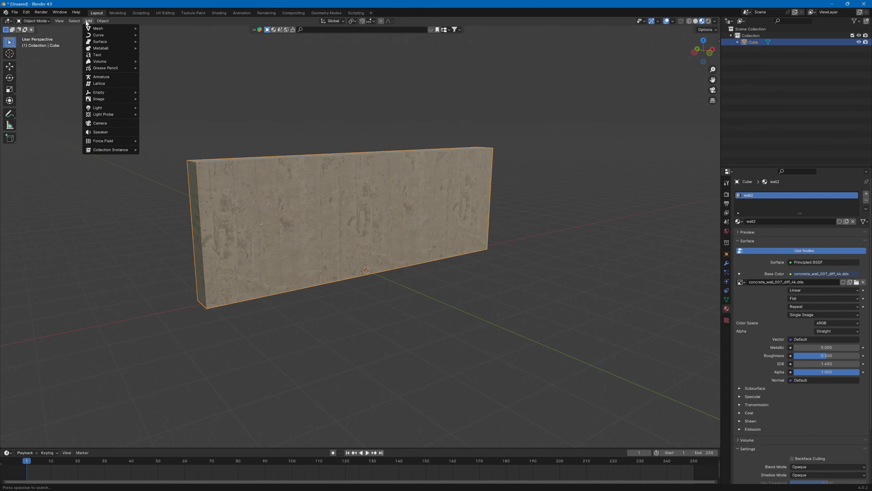
pyautogui.click(88, 21)
pyautogui.click(107, 24)
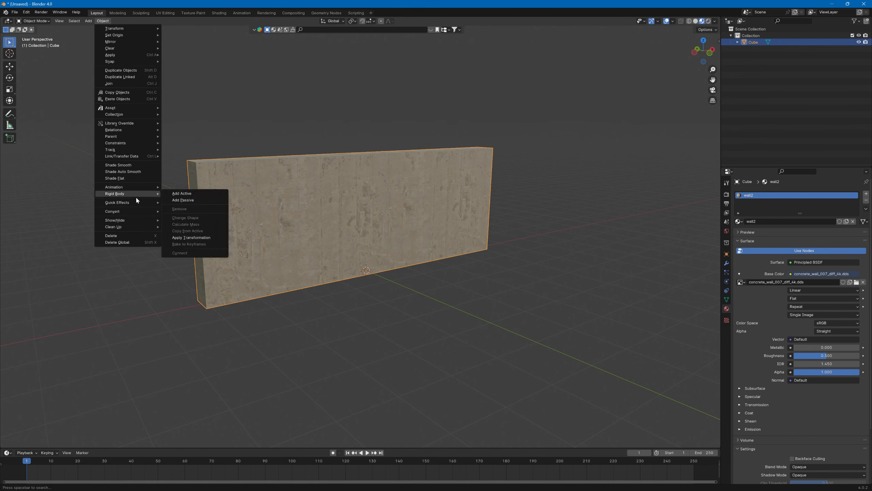
pyautogui.moveTo(135, 202)
pyautogui.click(178, 231)
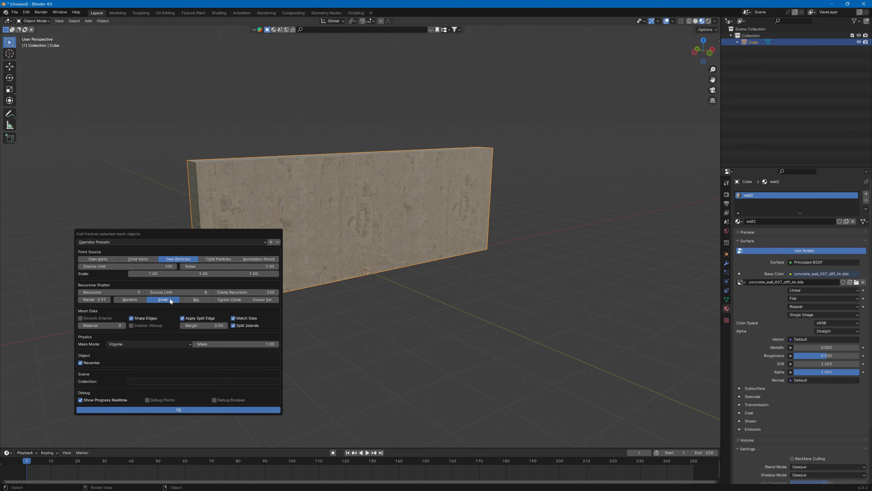
pyautogui.moveTo(204, 292); pyautogui.dragTo(211, 295)
pyautogui.click(210, 292)
pyautogui.click(183, 409)
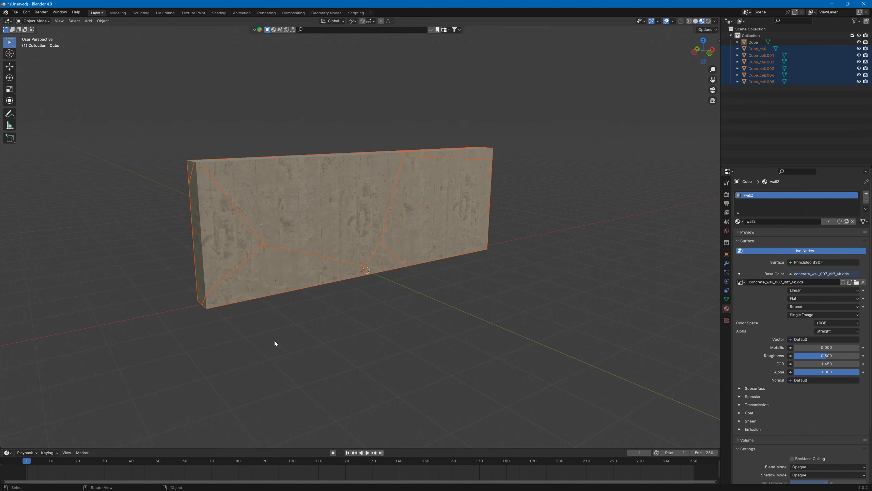
# - Hide all the Cube_cell fragments and the original Cube in the viewport
pyautogui.moveTo(274, 339); pyautogui.dragTo(290, 321, button='middle')
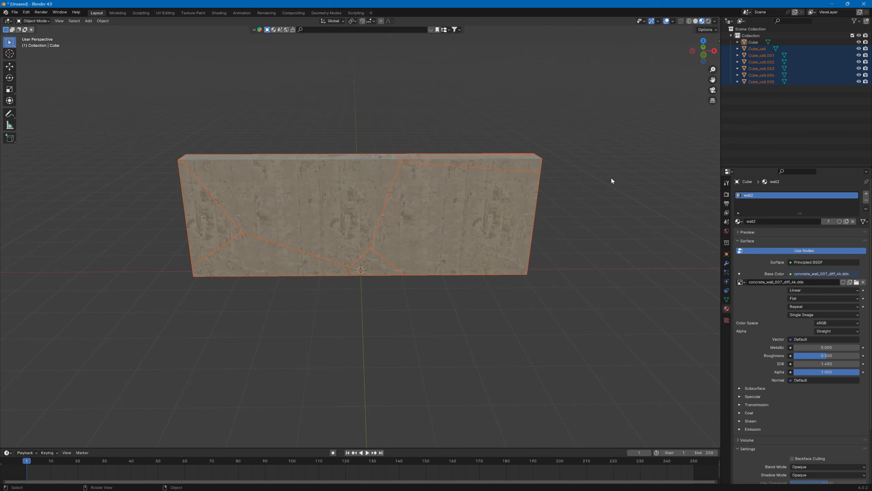
pyautogui.moveTo(859, 52); pyautogui.dragTo(861, 80)
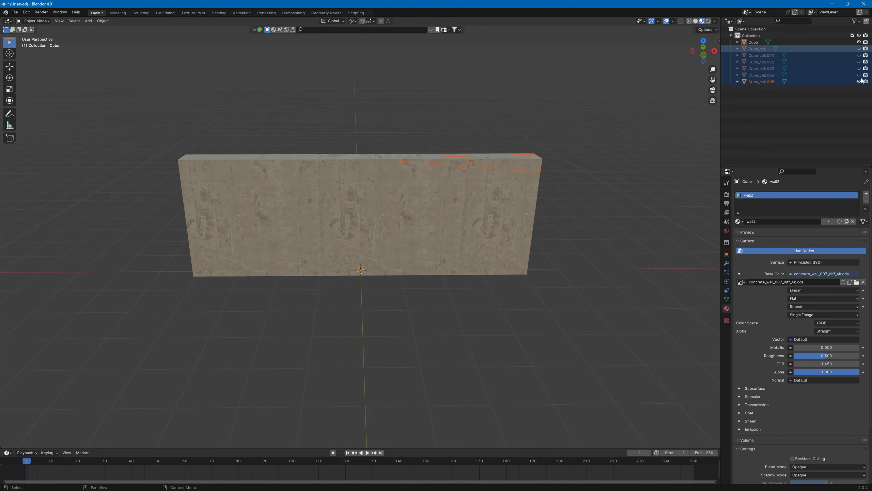
pyautogui.click(858, 48)
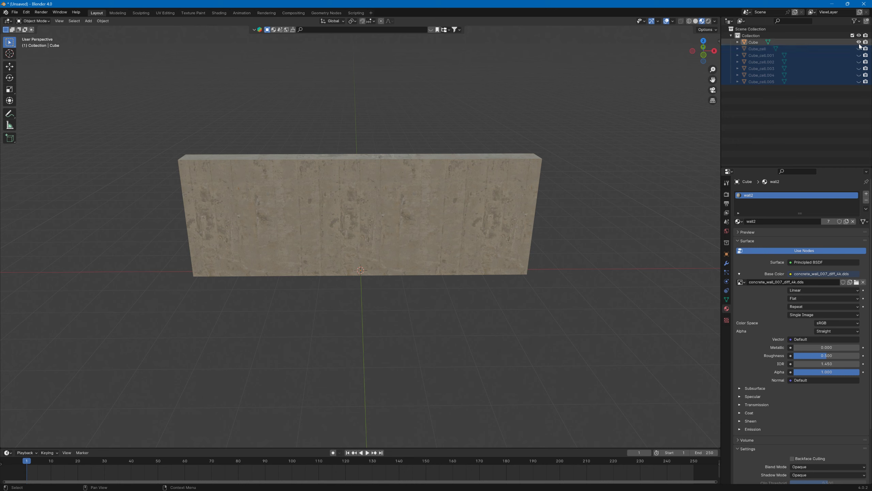
pyautogui.click(859, 42)
# - Show the Cube_cell fragment to inspect it, then replace it in the viewport with Cube_cell.001
pyautogui.click(859, 49)
pyautogui.moveTo(587, 111); pyautogui.dragTo(644, 112, button='middle')
pyautogui.click(859, 55)
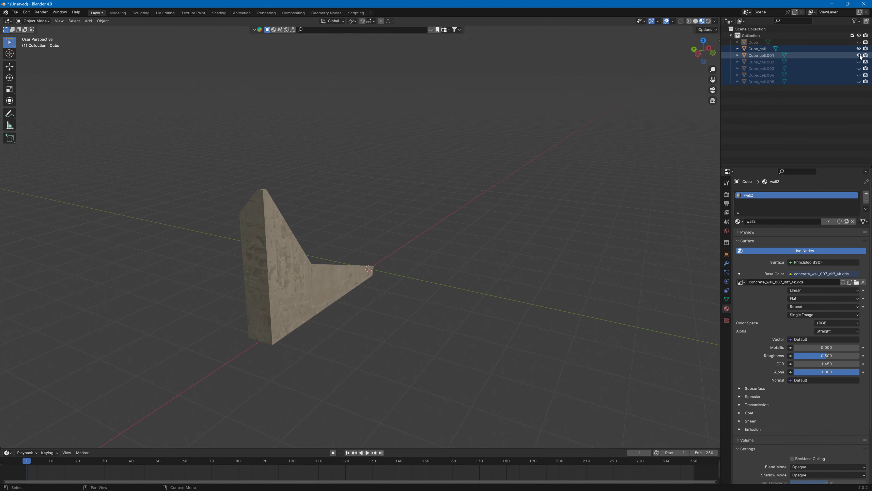
pyautogui.click(859, 49)
# - Select the broken inner faces of Cube_cell.001 in Edit Mode and unwrap their UVs
pyautogui.moveTo(511, 147); pyautogui.dragTo(423, 193, button='middle')
pyautogui.click(380, 257)
pyautogui.press('Tab')
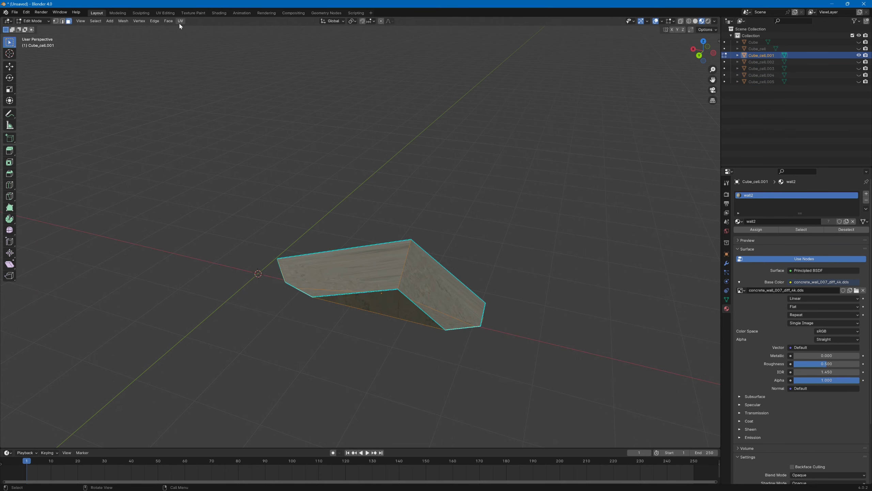
pyautogui.click(356, 260)
pyautogui.keyDown('shift'); pyautogui.click(443, 285); pyautogui.keyUp('shift')
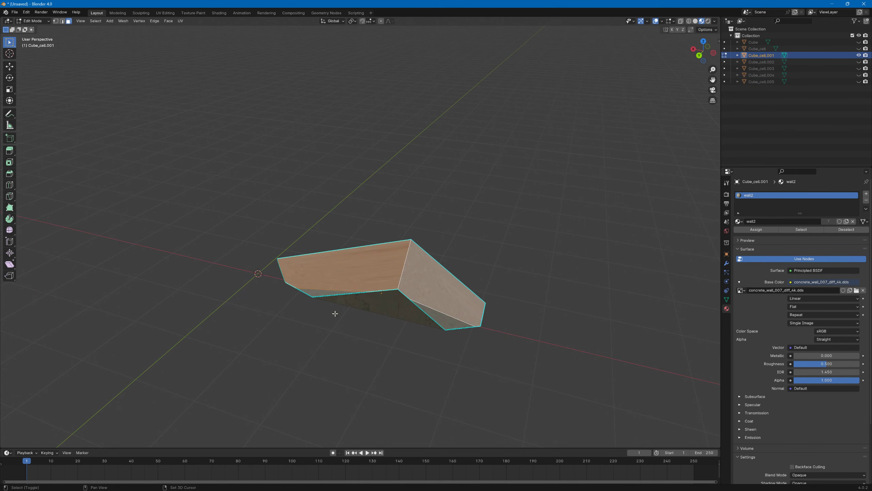
pyautogui.keyDown('shift'); pyautogui.click(317, 294); pyautogui.keyUp('shift')
pyautogui.keyDown('shift'); pyautogui.click(448, 315); pyautogui.keyUp('shift')
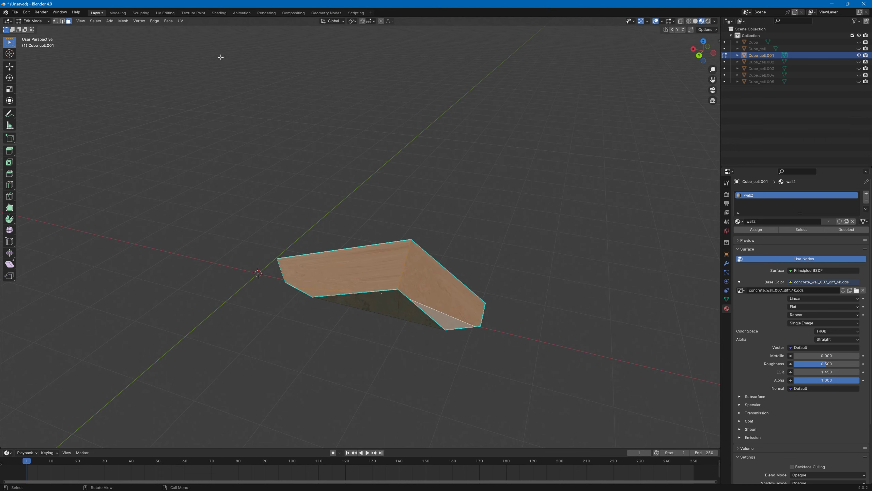
pyautogui.click(181, 21)
pyautogui.click(189, 31)
# - Show Cube_cell.002 instead of Cube_cell.001 and switch to editing its mesh
pyautogui.moveTo(360, 131); pyautogui.dragTo(473, 120, button='middle')
pyautogui.keyDown('ctrl'); pyautogui.click(859, 62); pyautogui.keyUp('ctrl')
pyautogui.moveTo(269, 175); pyautogui.dragTo(293, 162, button='middle')
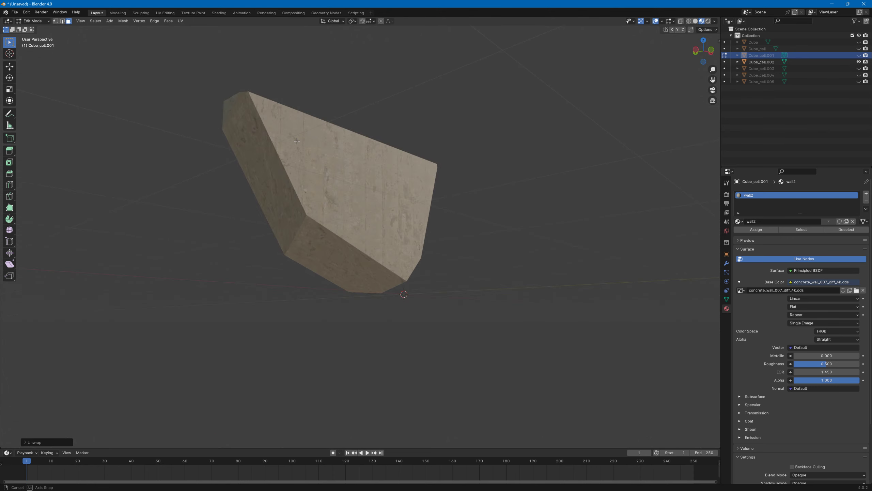
pyautogui.press('Tab')
pyautogui.click(269, 178)
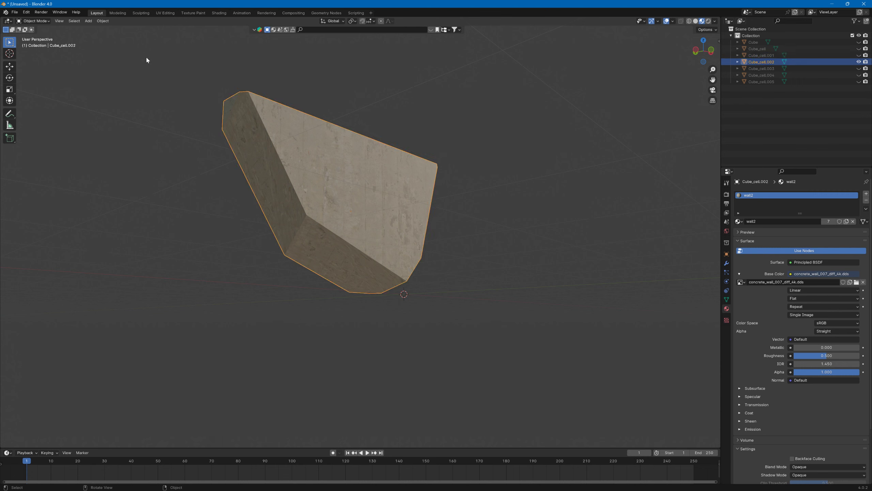
pyautogui.press('Tab')
# - Select all the broken edge faces around Cube_cell.002 and unwrap their UVs
pyautogui.click(253, 146)
pyautogui.keyDown('shift'); pyautogui.click(280, 178); pyautogui.keyUp('shift')
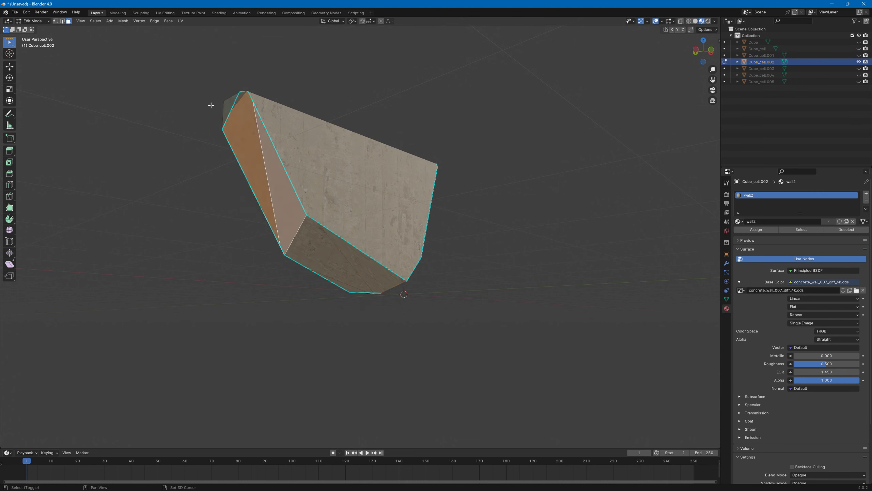
pyautogui.keyDown('shift'); pyautogui.click(227, 104); pyautogui.keyUp('shift')
pyautogui.keyDown('shift'); pyautogui.click(243, 98); pyautogui.keyUp('shift')
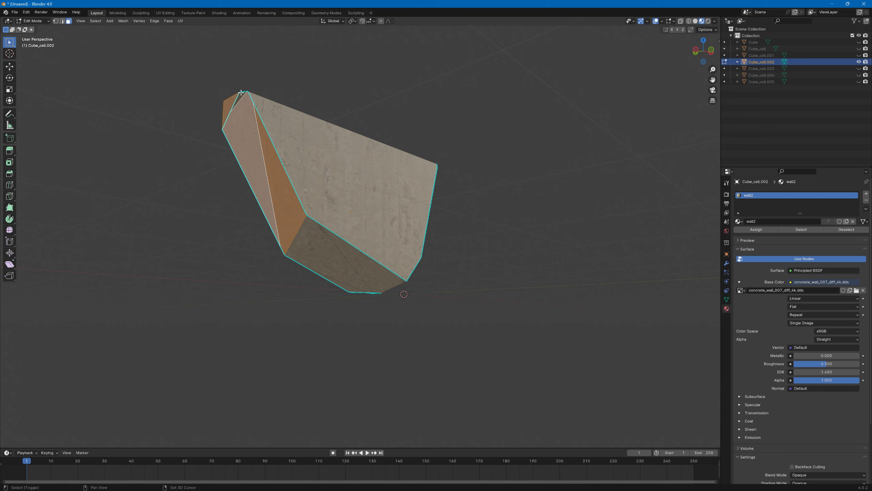
pyautogui.keyDown('shift'); pyautogui.click(241, 92); pyautogui.keyUp('shift')
pyautogui.keyDown('shift'); pyautogui.click(322, 248); pyautogui.keyUp('shift')
pyautogui.keyDown('shift'); pyautogui.click(357, 260); pyautogui.keyUp('shift')
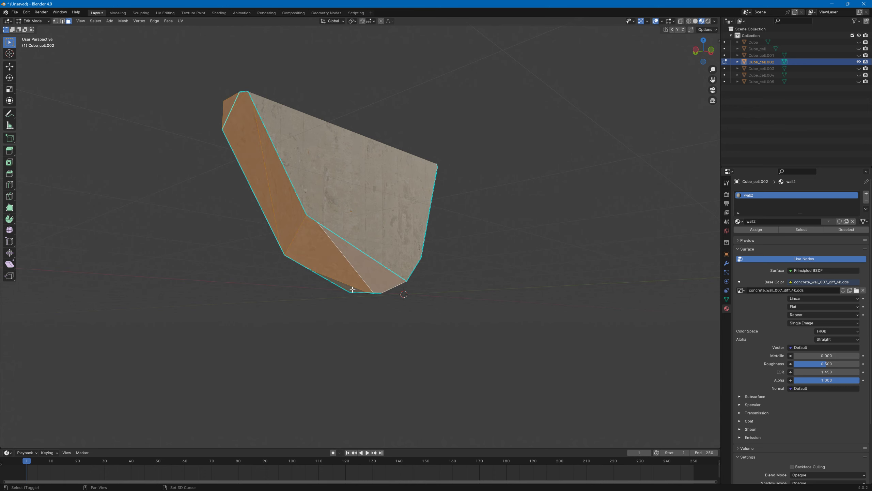
pyautogui.moveTo(352, 289); pyautogui.dragTo(247, 256, button='middle')
pyautogui.keyDown('shift'); pyautogui.click(429, 249); pyautogui.keyUp('shift')
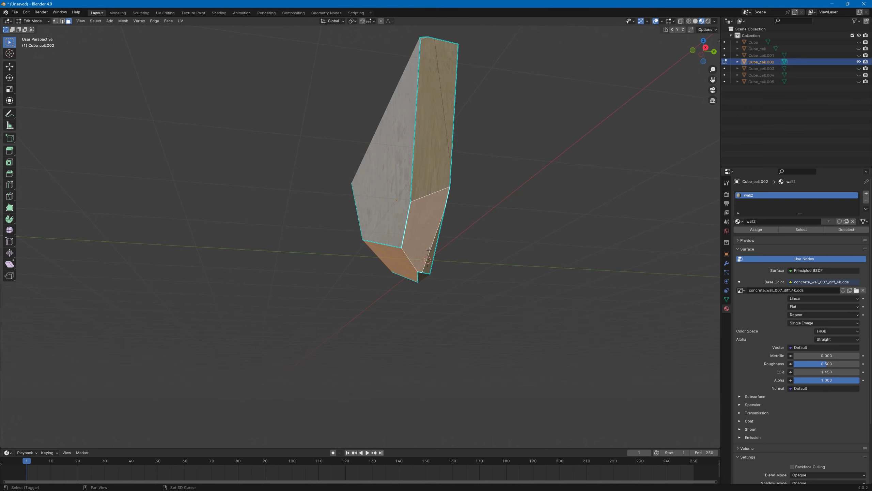
pyautogui.keyDown('shift'); pyautogui.click(431, 145); pyautogui.keyUp('shift')
pyautogui.keyDown('shift'); pyautogui.click(444, 91); pyautogui.keyUp('shift')
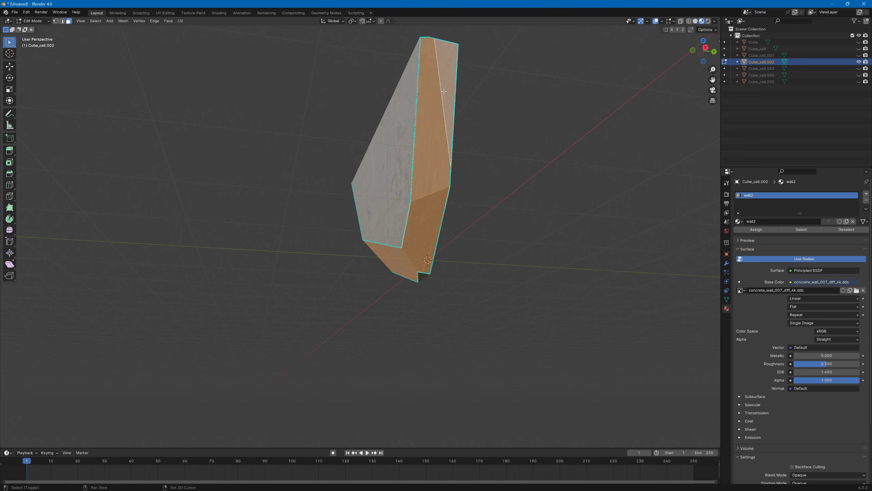
pyautogui.keyDown('shift'); pyautogui.click(423, 39); pyautogui.keyUp('shift')
pyautogui.press('u')
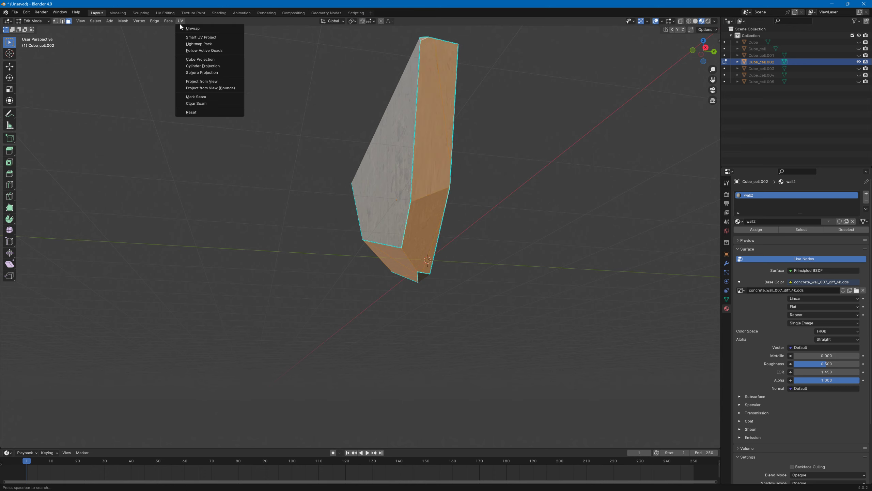
pyautogui.click(189, 33)
pyautogui.click(243, 88)
# - Show Cube_cell.003 instead of Cube_cell.002 and switch to editing its mesh
pyautogui.moveTo(244, 88); pyautogui.dragTo(281, 104, button='middle')
pyautogui.keyDown('ctrl'); pyautogui.click(859, 68); pyautogui.keyUp('ctrl')
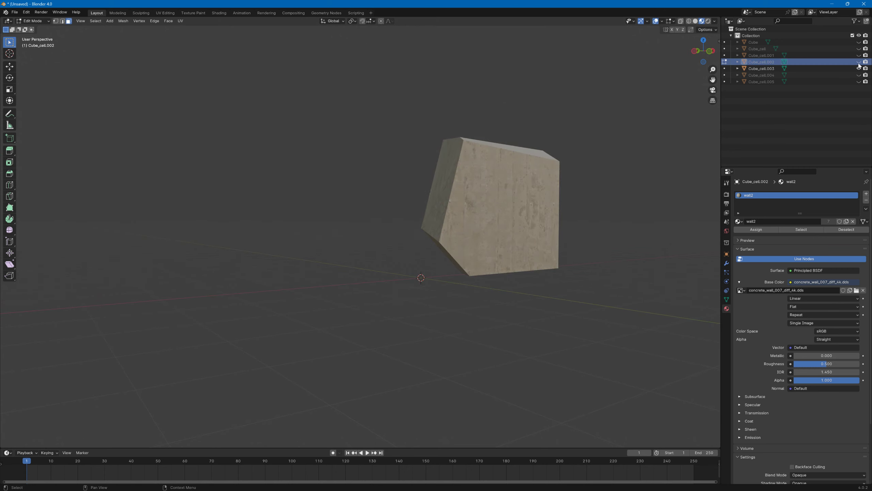
pyautogui.moveTo(584, 114); pyautogui.dragTo(353, 199, button='middle')
pyautogui.press('Tab')
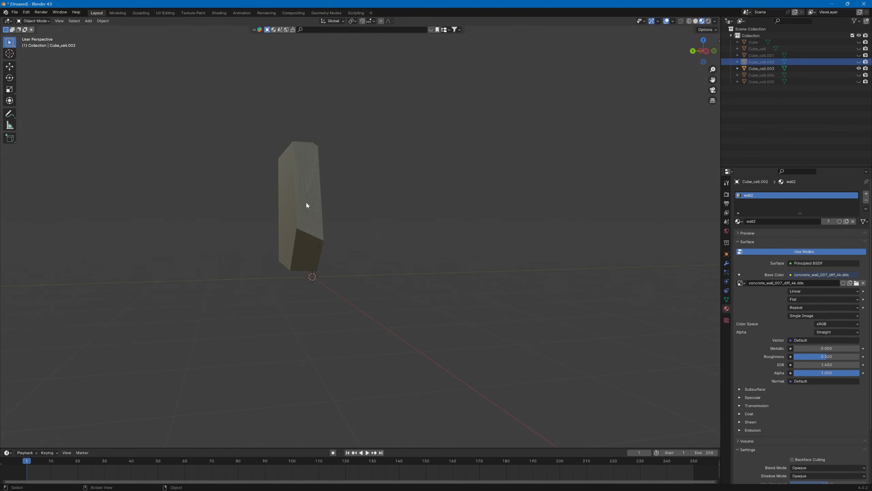
pyautogui.click(306, 201)
pyautogui.press('Tab')
# - Select the broken side faces and both upper faces of Cube_cell.003 and unwrap their UVs
pyautogui.click(305, 201)
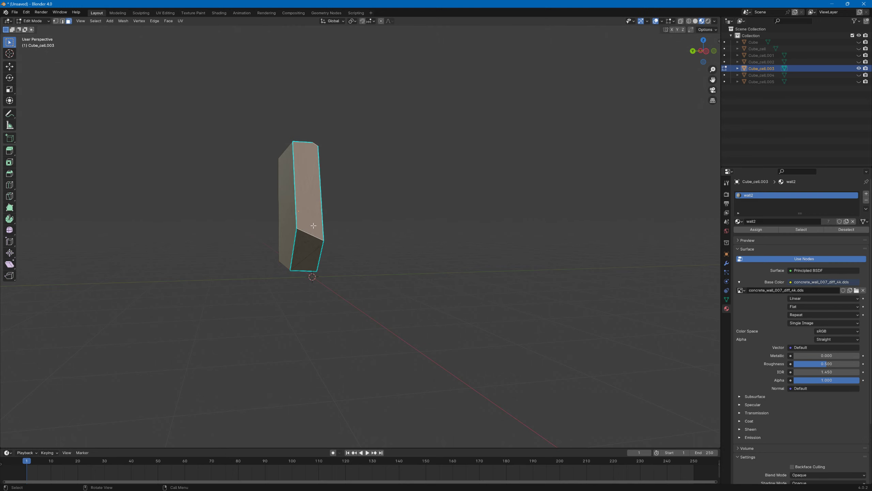
pyautogui.keyDown('shift'); pyautogui.click(307, 251); pyautogui.keyUp('shift')
pyautogui.moveTo(308, 251); pyautogui.dragTo(440, 202, button='middle')
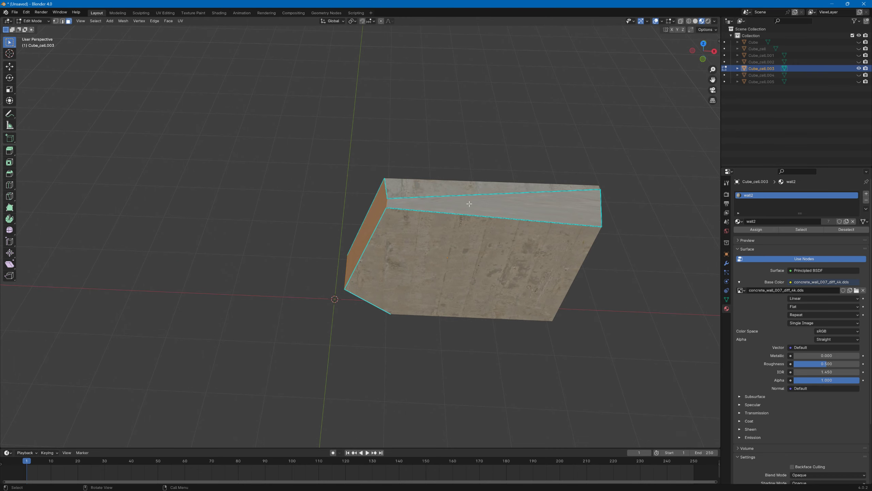
pyautogui.click(534, 204)
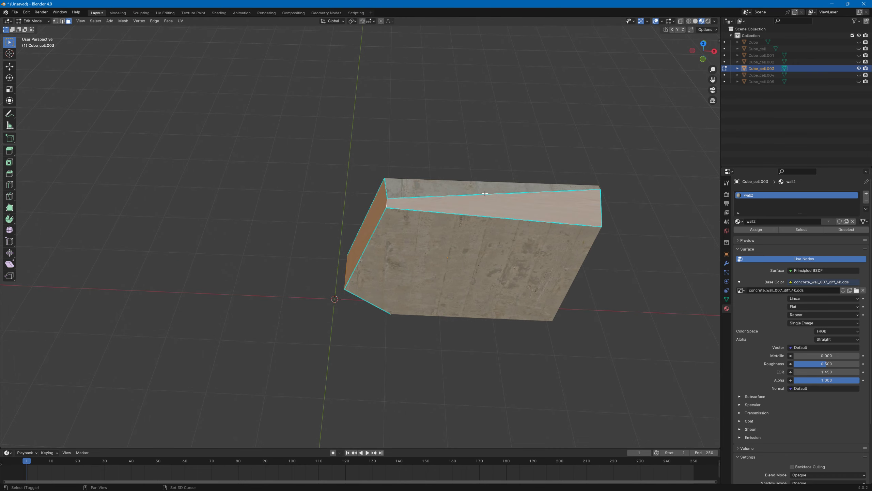
pyautogui.keyDown('shift'); pyautogui.click(415, 186); pyautogui.keyUp('shift')
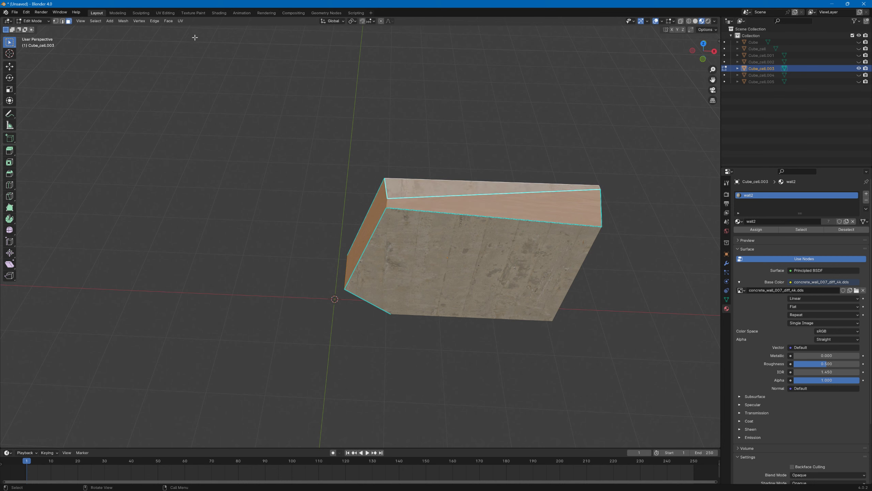
pyautogui.click(181, 21)
pyautogui.click(192, 30)
# - Unwrap only the two upper faces of Cube_cell.003 again
pyautogui.moveTo(377, 131); pyautogui.dragTo(444, 140, button='middle')
pyautogui.keyDown('shift'); pyautogui.click(451, 161); pyautogui.keyUp('shift')
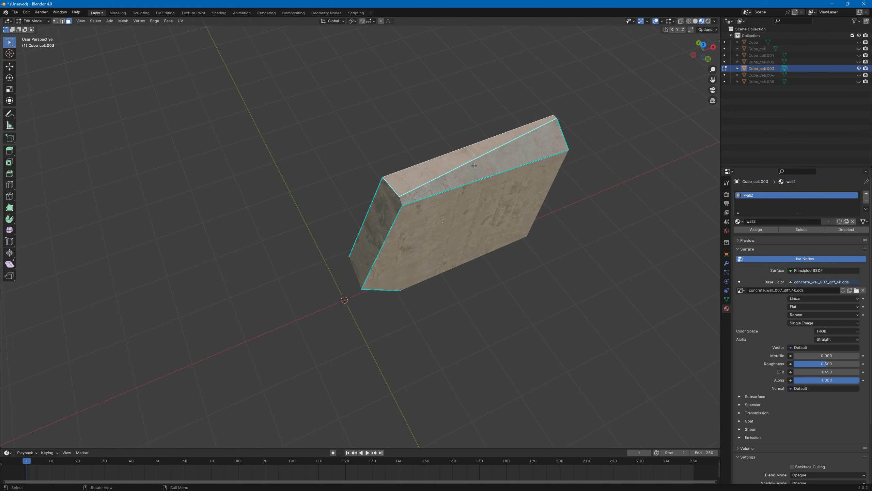
pyautogui.click(181, 21)
pyautogui.click(191, 29)
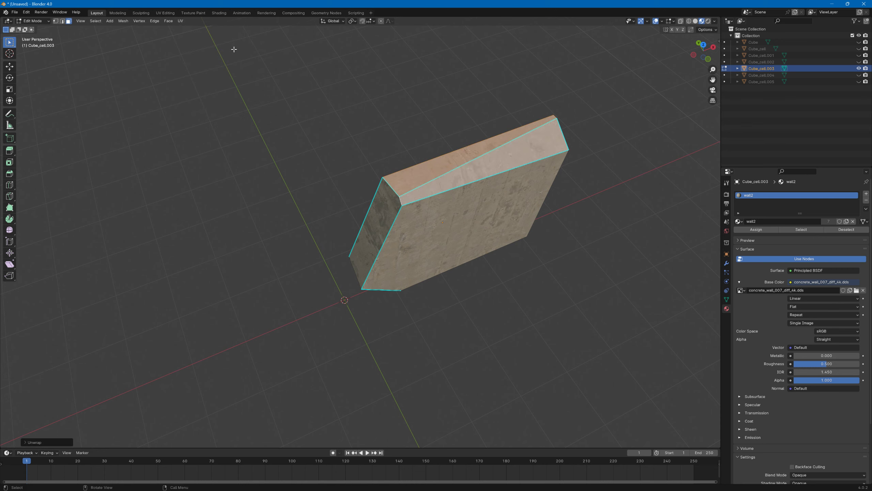
# - Show Cube_cell.004 instead of Cube_cell.003 and switch to editing its mesh
pyautogui.moveTo(362, 86); pyautogui.dragTo(350, 24, button='middle')
pyautogui.click(858, 69)
pyautogui.click(858, 75)
pyautogui.moveTo(481, 213); pyautogui.dragTo(395, 316, button='middle')
pyautogui.press('Tab')
pyautogui.click(391, 321)
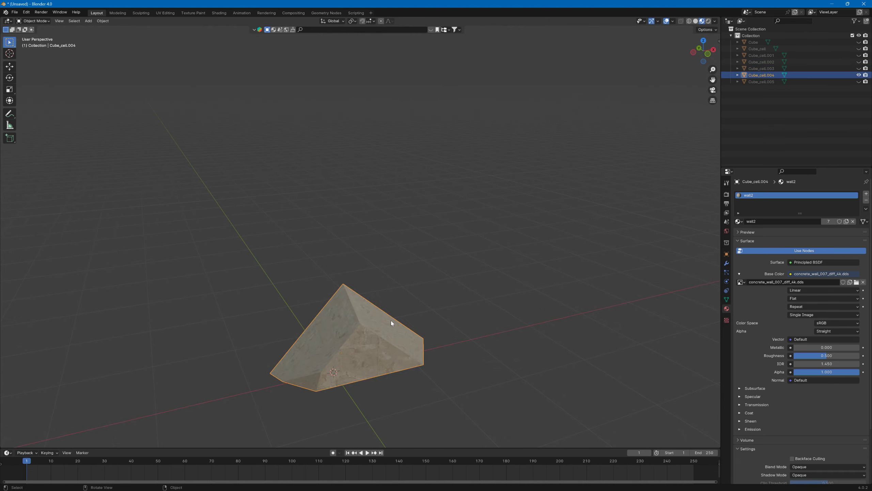
pyautogui.press('Tab')
# - Select the broken edge faces of Cube_cell.004, leaving out its front wall face, and unwrap their UVs
pyautogui.click(323, 335)
pyautogui.keyDown('shift'); pyautogui.click(309, 361); pyautogui.keyUp('shift')
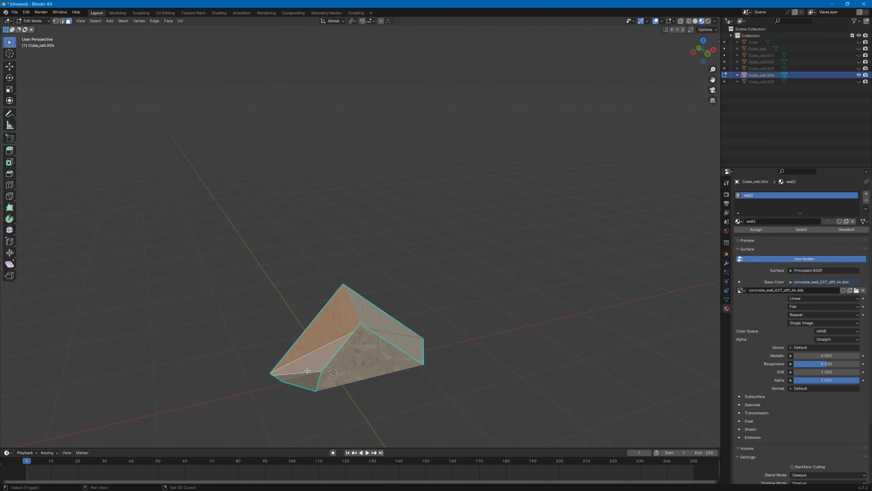
pyautogui.keyDown('shift'); pyautogui.click(324, 373); pyautogui.keyUp('shift')
pyautogui.press('a')
pyautogui.moveTo(385, 303); pyautogui.dragTo(370, 292, button='middle')
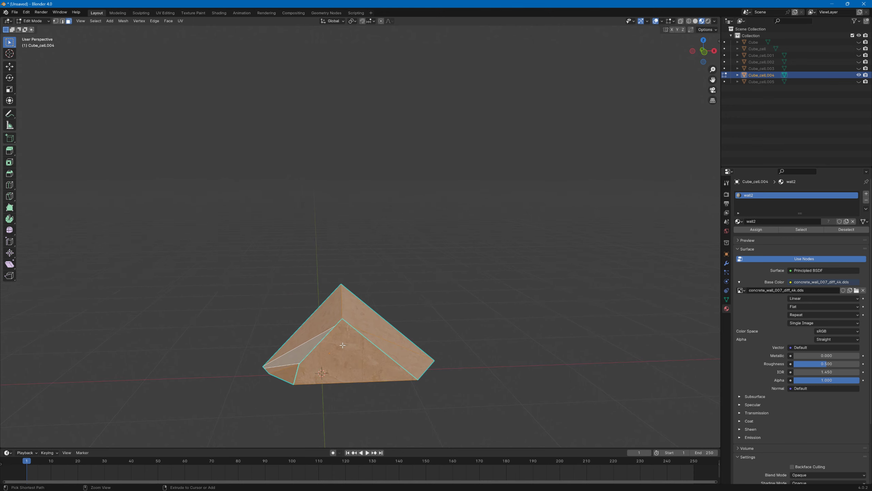
pyautogui.keyDown('ctrl'); pyautogui.click(350, 299); pyautogui.keyUp('ctrl')
pyautogui.click(179, 21)
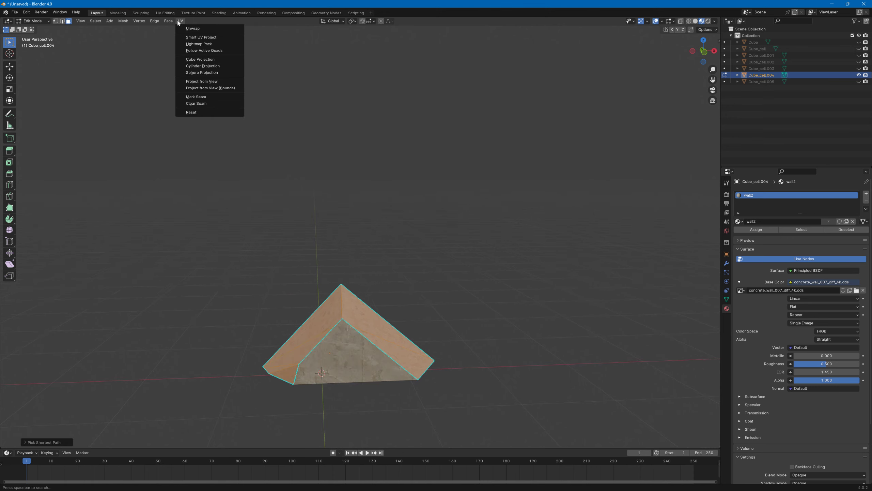
pyautogui.click(180, 26)
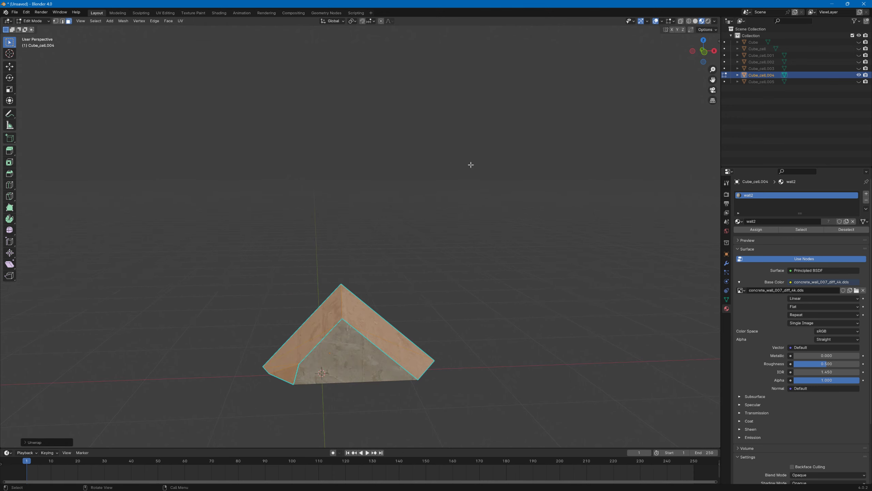
# - Show Cube_cell.005 instead of Cube_cell.004 and switch to editing its mesh
pyautogui.keyDown('ctrl'); pyautogui.click(859, 82); pyautogui.keyUp('ctrl')
pyautogui.moveTo(565, 92); pyautogui.dragTo(497, 223, button='middle')
pyautogui.press('Tab')
pyautogui.click(271, 263)
pyautogui.press('Tab')
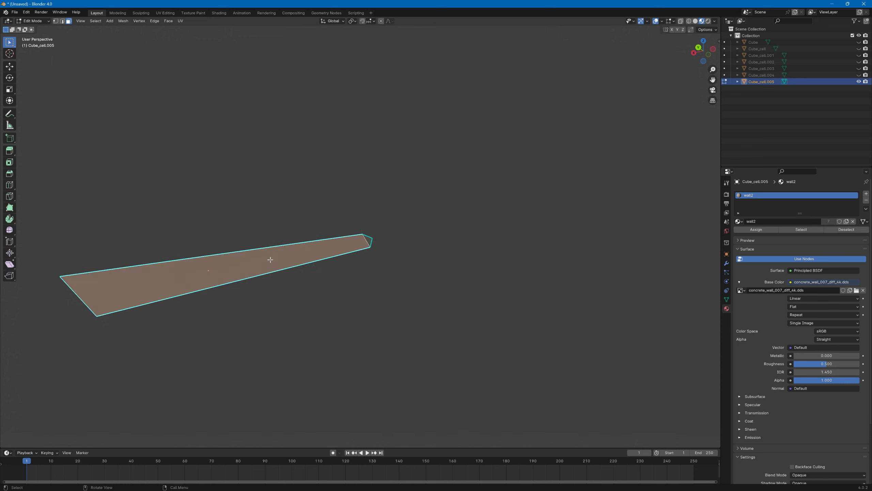
# - Unwrap the UVs of Cube_cell.005's broken underside and narrow end face, and return to Object Mode
pyautogui.click(366, 239)
pyautogui.click(180, 21)
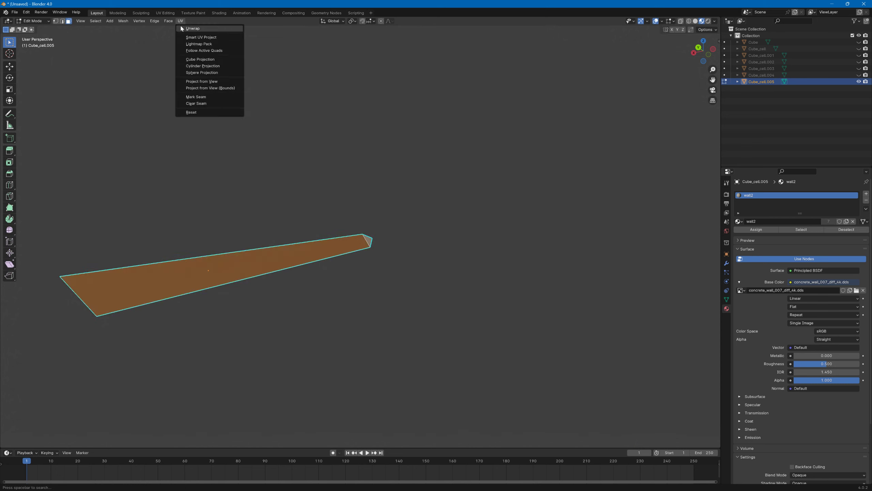
pyautogui.click(187, 30)
pyautogui.moveTo(139, 154); pyautogui.dragTo(298, 208, button='middle')
pyautogui.click(35, 22)
pyautogui.click(36, 29)
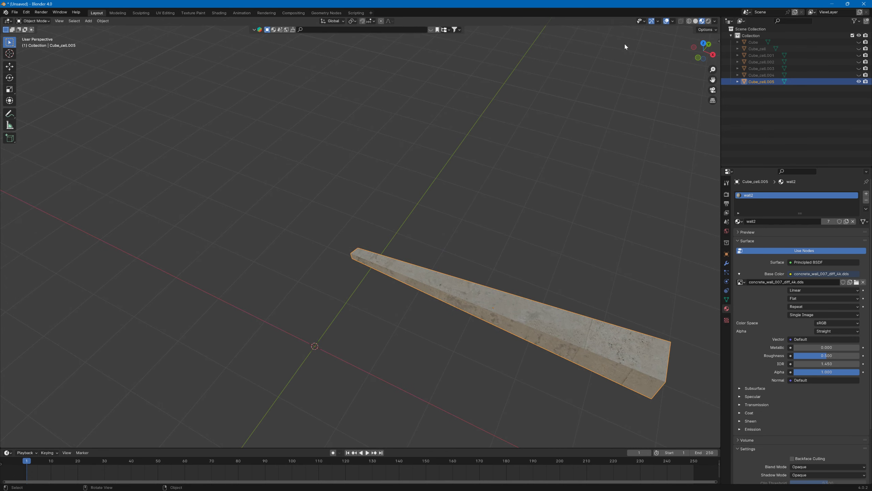
# - Delete the original unbroken Cube and make all of the Cube_cell fragments visible again
pyautogui.click(840, 42)
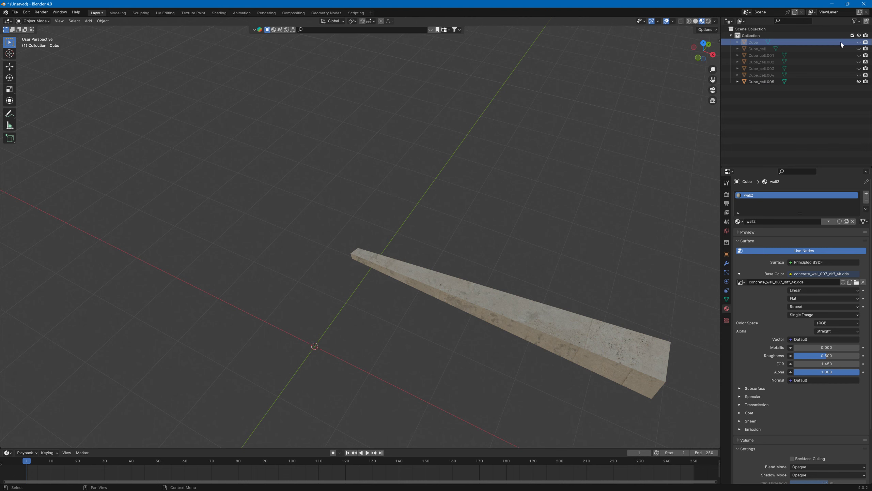
pyautogui.click(858, 42)
pyautogui.click(858, 42)
pyautogui.press('Delete')
pyautogui.moveTo(859, 42); pyautogui.dragTo(859, 75)
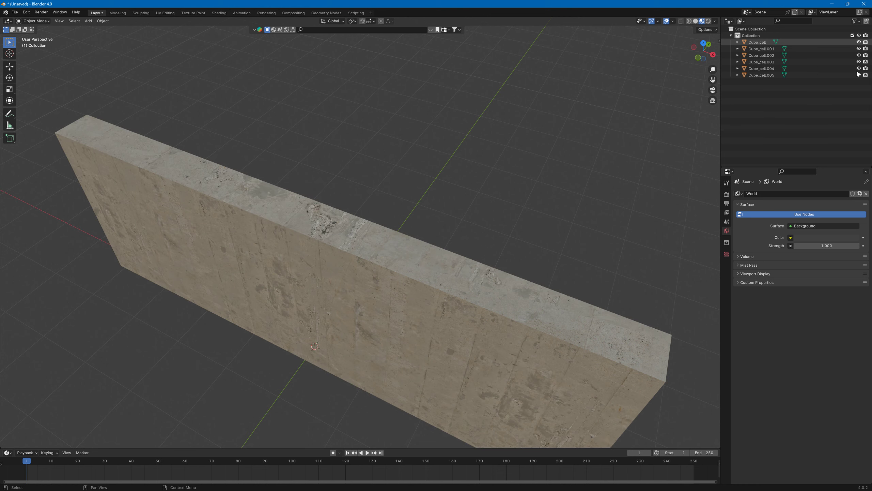
pyautogui.moveTo(628, 96)
pyautogui.mouseDown(button='middle')
pyautogui.moveTo(616, 101)
pyautogui.moveTo(626, 90)
pyautogui.mouseUp(button='middle')
pyautogui.click(347, 256)
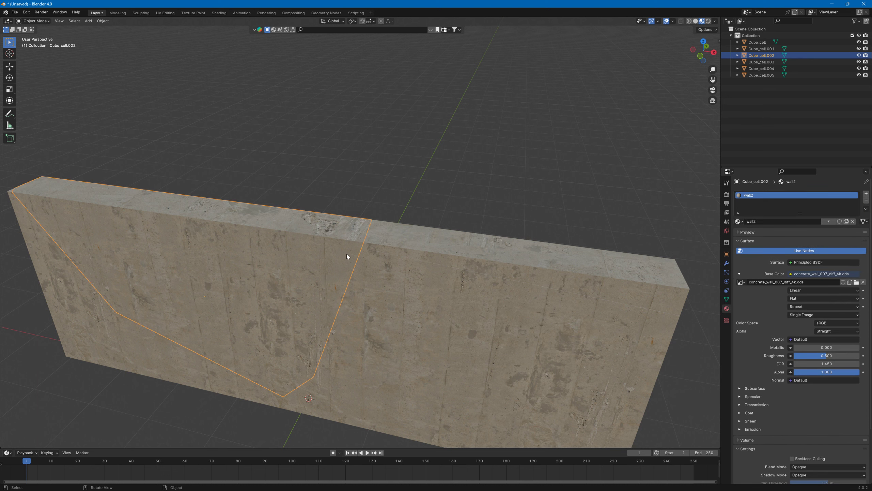
pyautogui.press('Tab')
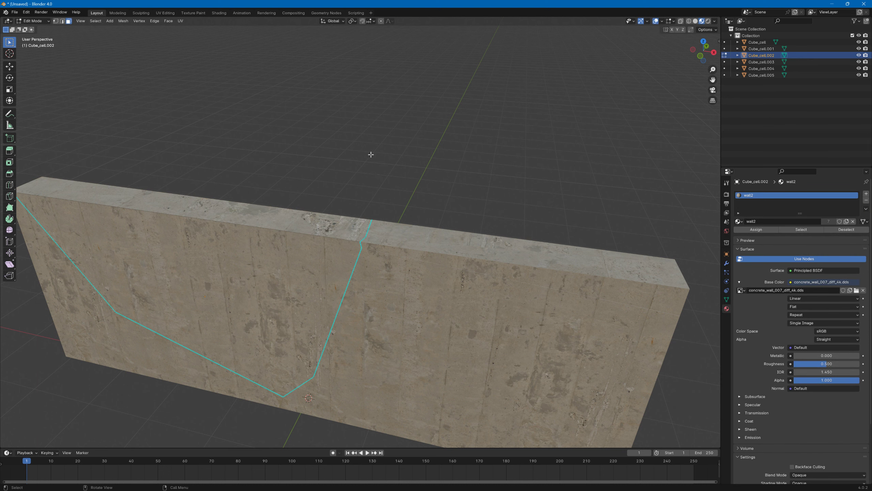
pyautogui.press('a')
pyautogui.hotkey('alt', 'a')
pyautogui.press('a')
pyautogui.press('Tab')
pyautogui.press('Tab')
pyautogui.press('Tab')
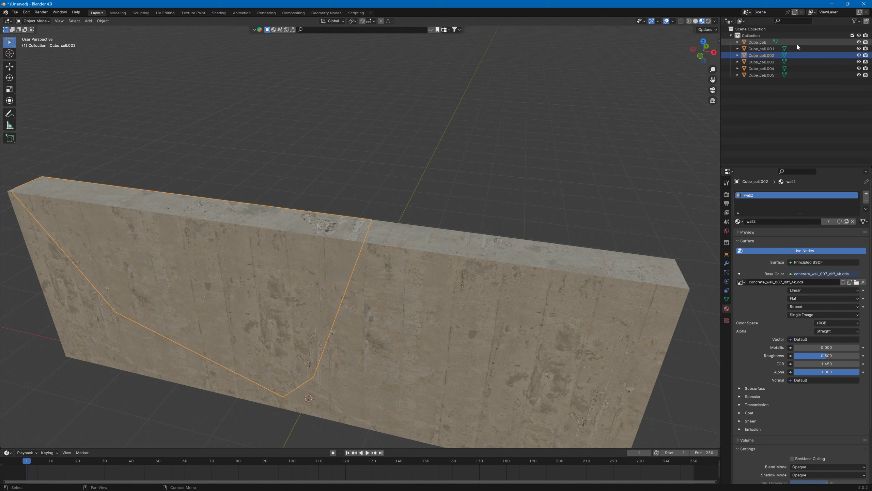
# - Select all fragments from Cube_cell to Cube_cell.005 and apply their object transforms
pyautogui.click(762, 42)
pyautogui.keyDown('shift'); pyautogui.click(765, 75); pyautogui.keyUp('shift')
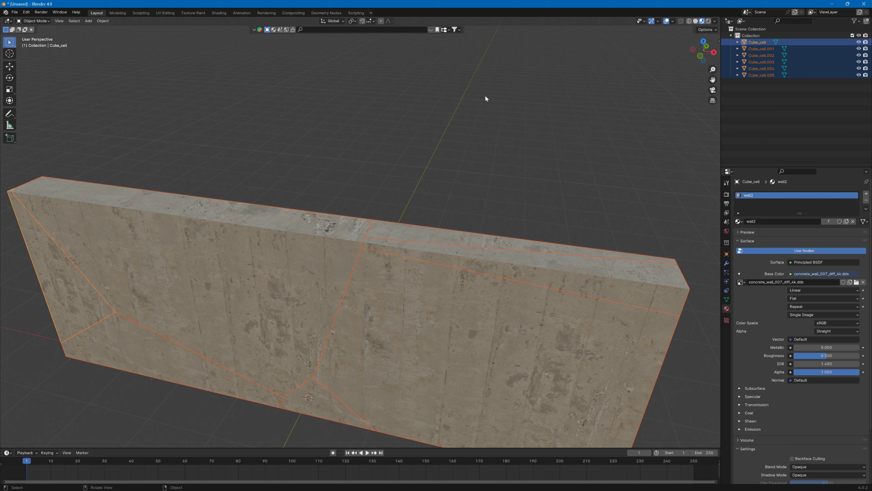
pyautogui.click(102, 22)
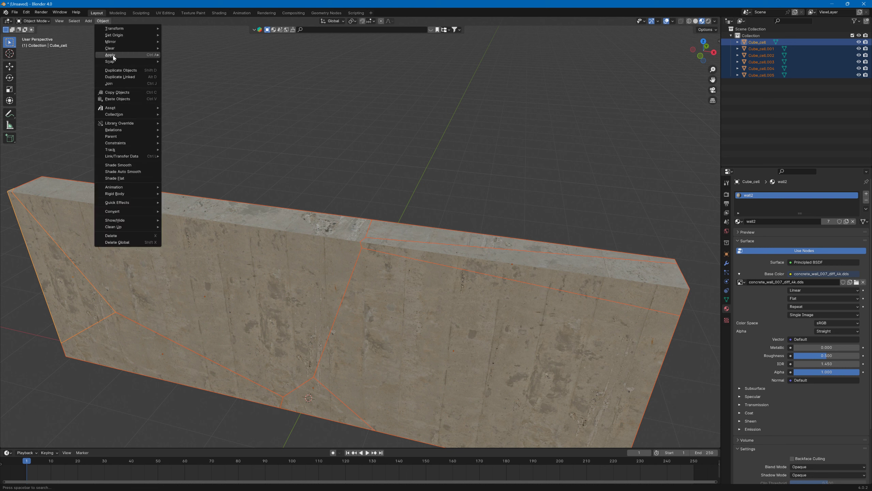
pyautogui.moveTo(137, 58)
pyautogui.click(208, 76)
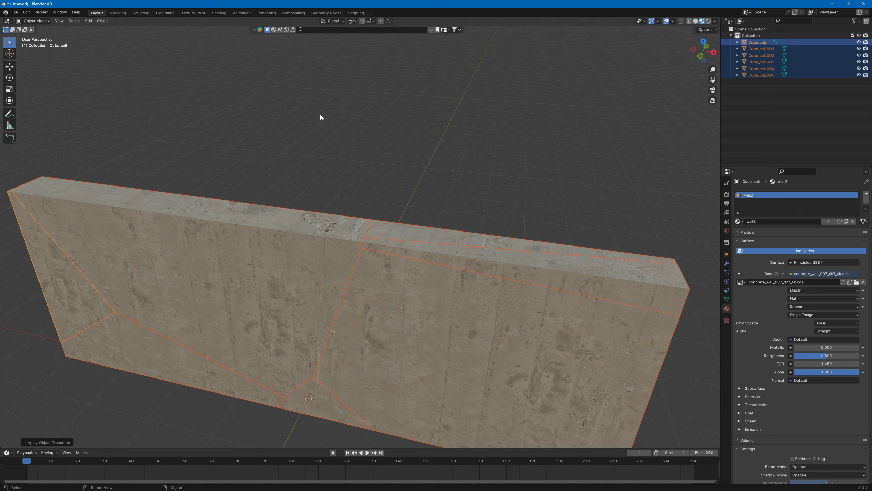
# - Turn on the Face Orientation overlay and view the wall from its other side
pyautogui.click(672, 22)
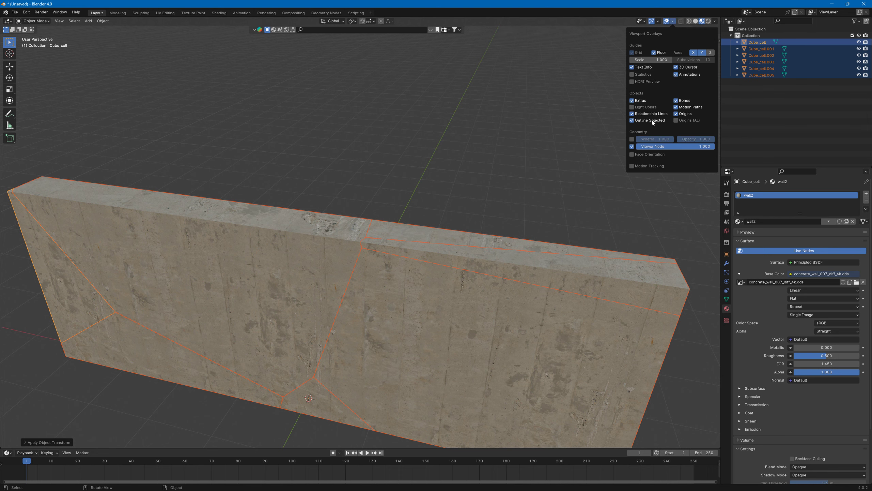
pyautogui.click(637, 154)
pyautogui.moveTo(395, 134); pyautogui.dragTo(550, 119, button='middle')
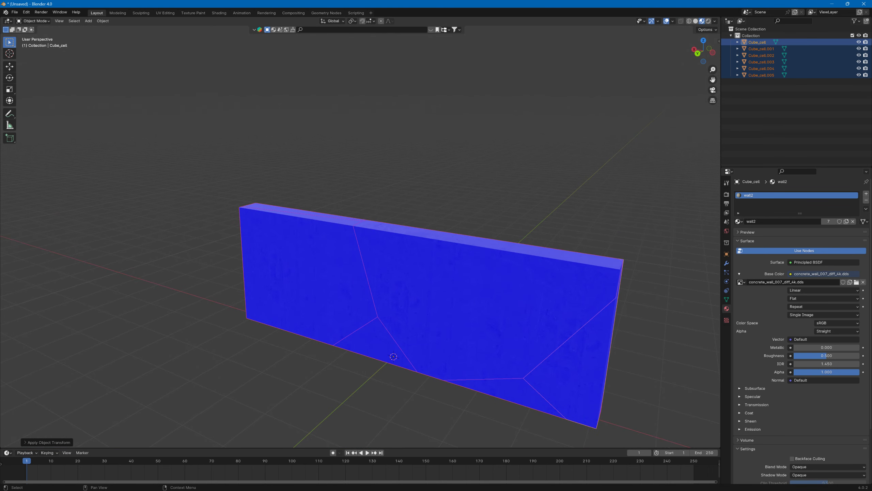
# - Check the fragments' face orientation by hiding them progressively from Cube_cell to Cube_cell.004, and show them all again
pyautogui.click(859, 42)
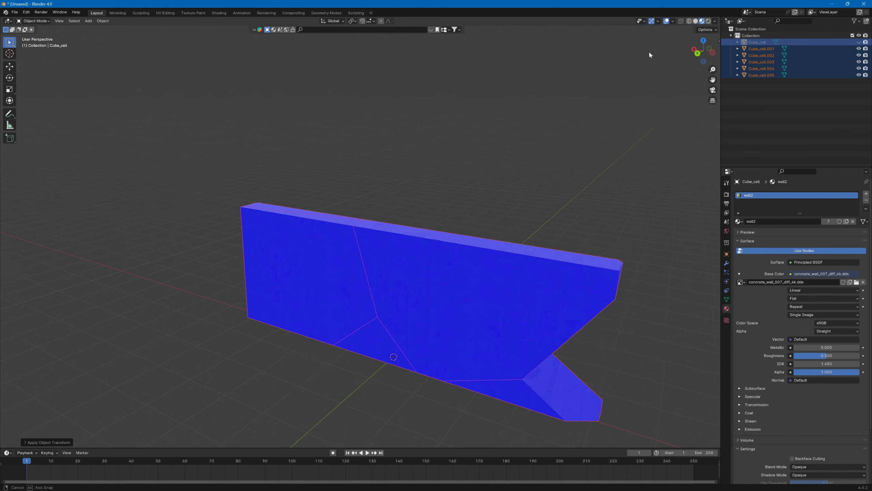
pyautogui.moveTo(650, 55); pyautogui.dragTo(673, 46, button='middle')
pyautogui.click(858, 48)
pyautogui.moveTo(669, 83); pyautogui.dragTo(605, 66, button='middle')
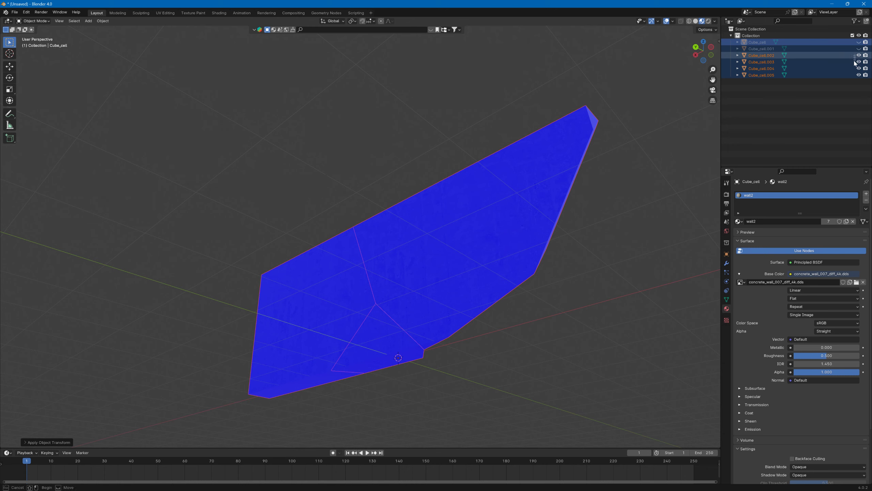
pyautogui.moveTo(858, 55); pyautogui.dragTo(858, 65)
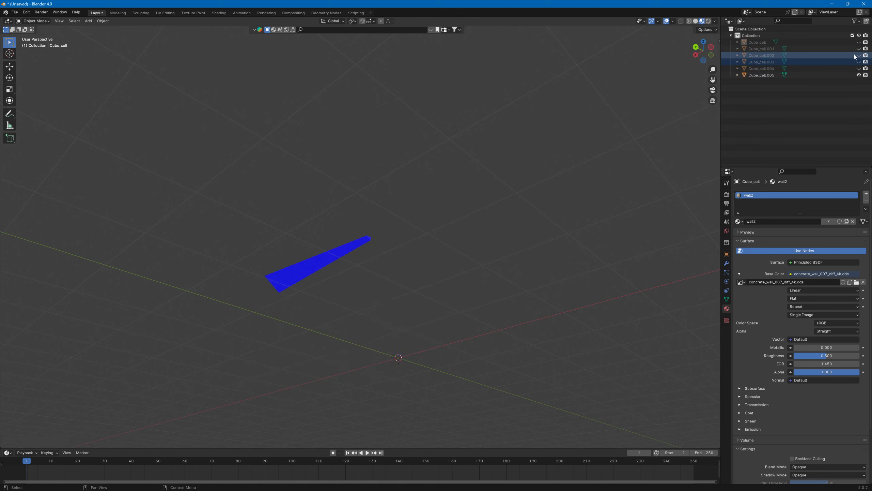
pyautogui.moveTo(855, 56)
pyautogui.mouseDown()
pyautogui.moveTo(858, 68)
pyautogui.moveTo(859, 42)
pyautogui.mouseUp()
pyautogui.moveTo(598, 107); pyautogui.dragTo(640, 81, button='middle')
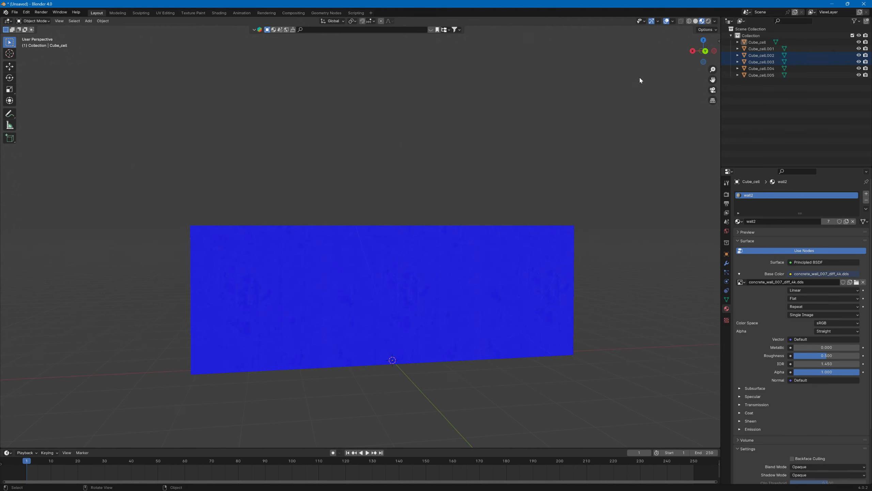
# - Turn off the Face Orientation overlay and select individual wall fragments to see their outlines
pyautogui.click(672, 22)
pyautogui.click(633, 157)
pyautogui.moveTo(615, 129); pyautogui.dragTo(428, 203, button='middle')
pyautogui.click(401, 234)
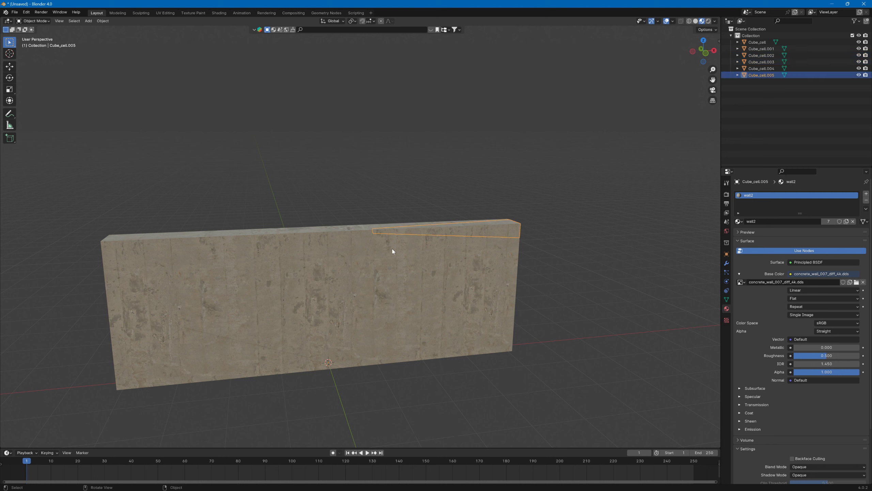
pyautogui.click(304, 240)
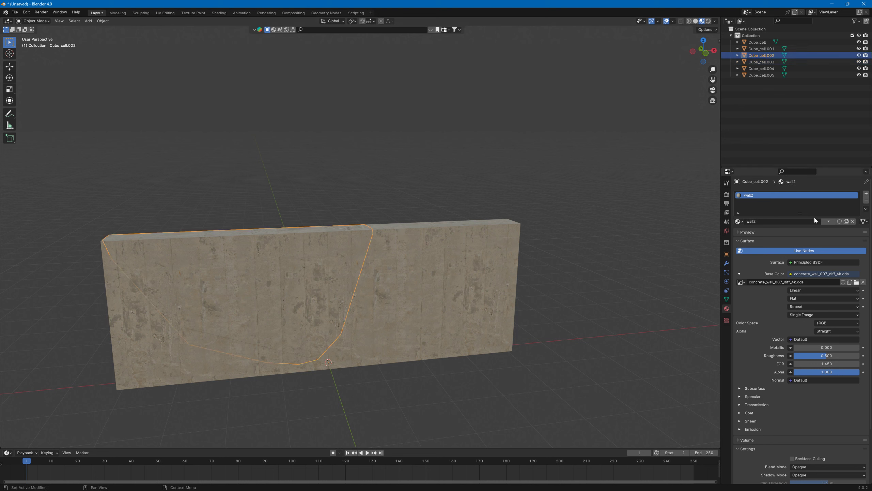
# - Rename the fragment Cube_cell as A and Cube_cell.001 as B
pyautogui.doubleClick(768, 42)
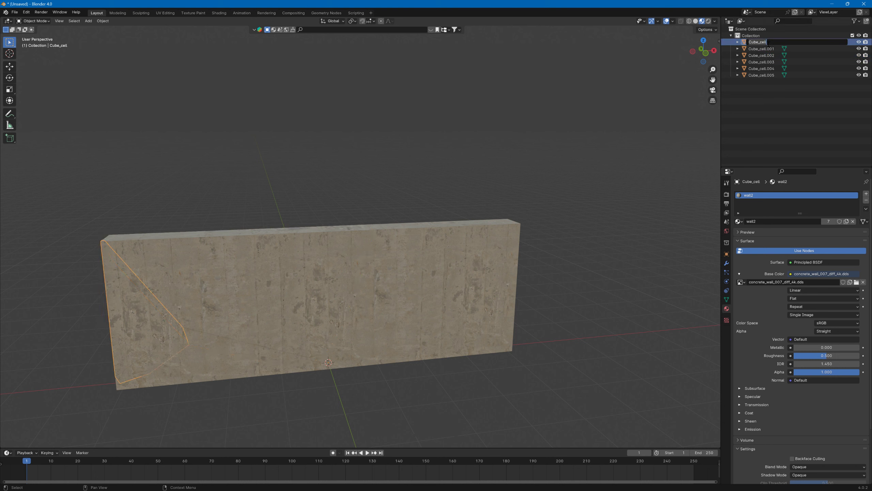
pyautogui.write('A')
pyautogui.press('Return')
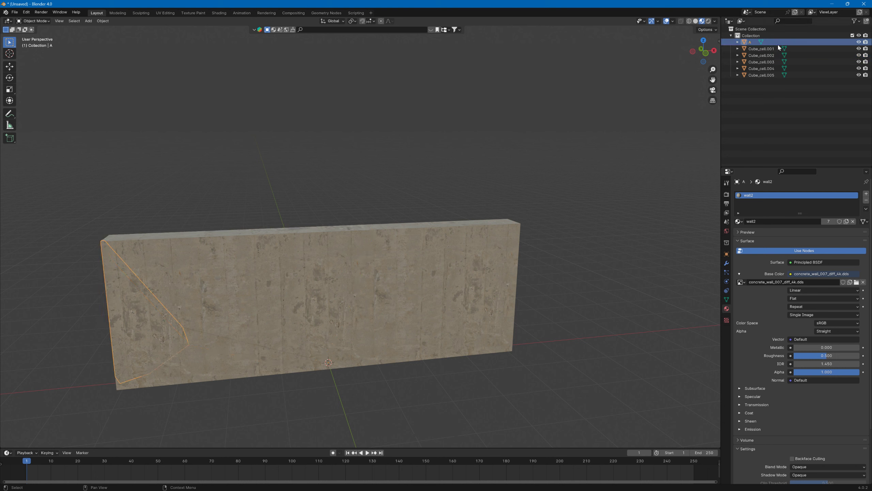
pyautogui.doubleClick(750, 49)
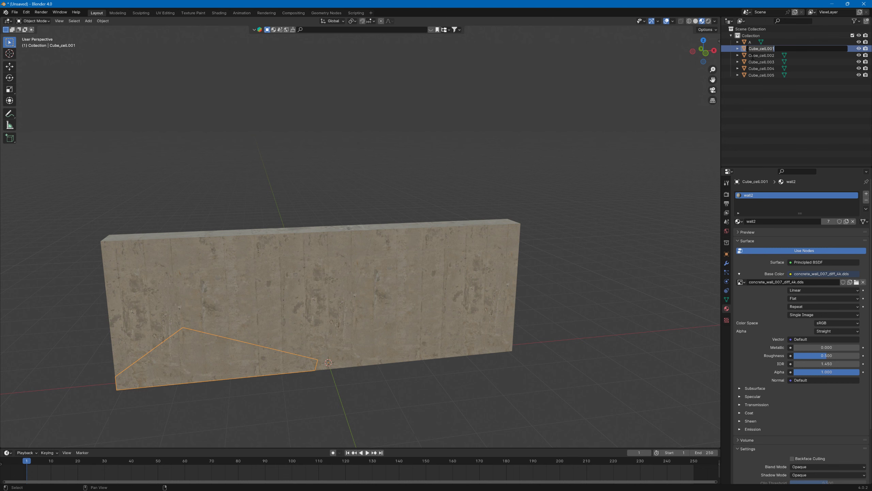
pyautogui.write('B')
pyautogui.press('Return')
# - Identify the large fragment adjoining A and B, and rename Cube_cell.002 as C
pyautogui.click(122, 309)
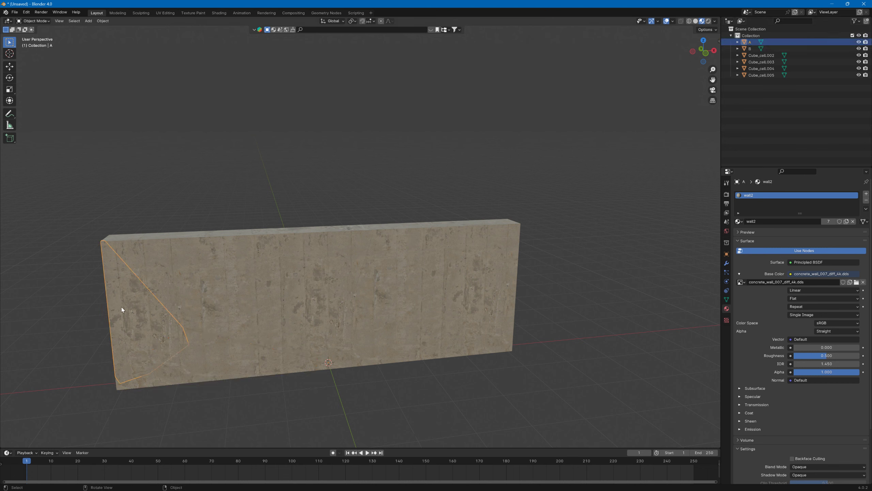
pyautogui.click(181, 343)
pyautogui.click(302, 275)
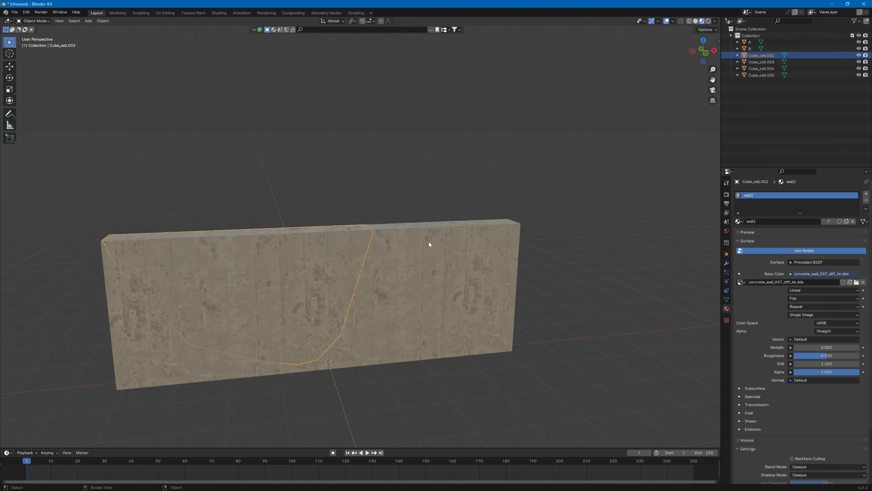
pyautogui.click(770, 61)
pyautogui.doubleClick(771, 56)
pyautogui.write('C')
pyautogui.press('Return')
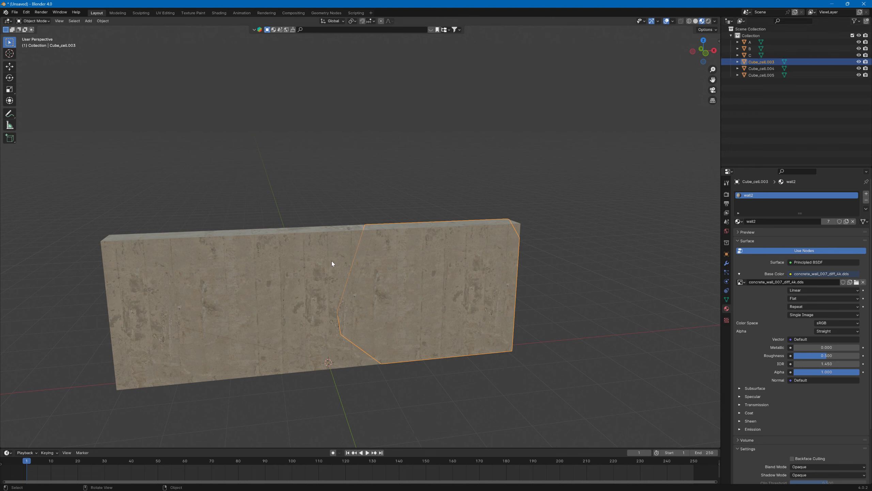
# - Select the wall fragments one after another to examine which piece each name belongs to and how they adjoin
pyautogui.click(155, 321)
pyautogui.click(186, 354)
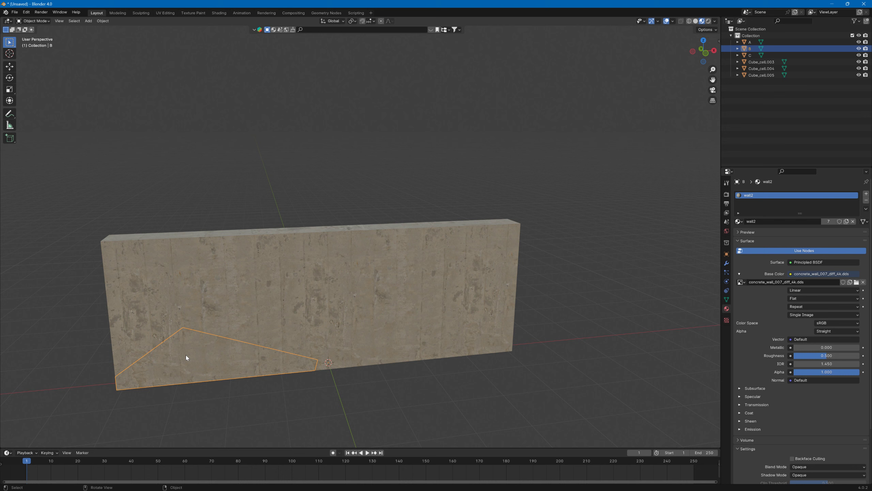
pyautogui.click(200, 289)
pyautogui.click(352, 361)
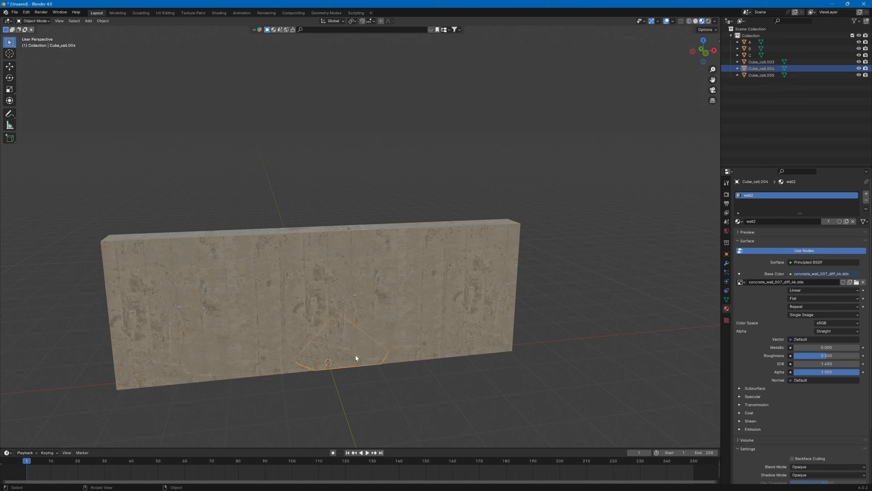
pyautogui.click(408, 274)
pyautogui.click(167, 340)
pyautogui.click(249, 273)
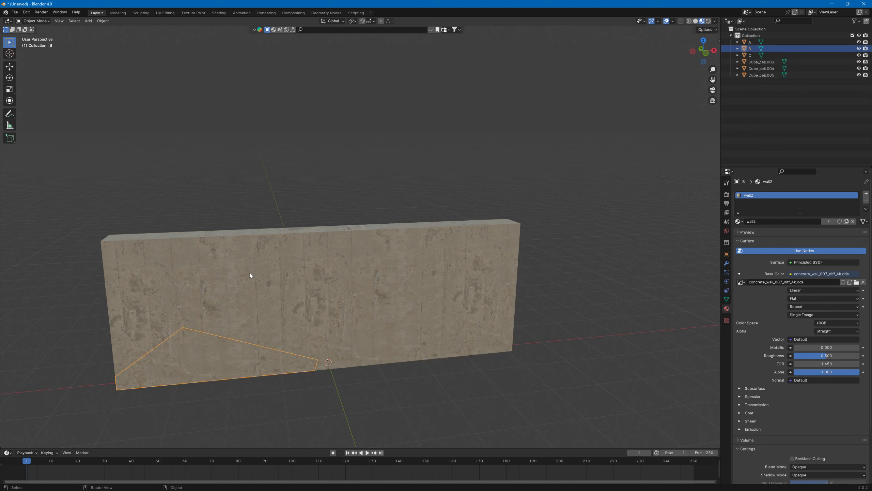
pyautogui.click(423, 267)
pyautogui.click(438, 255)
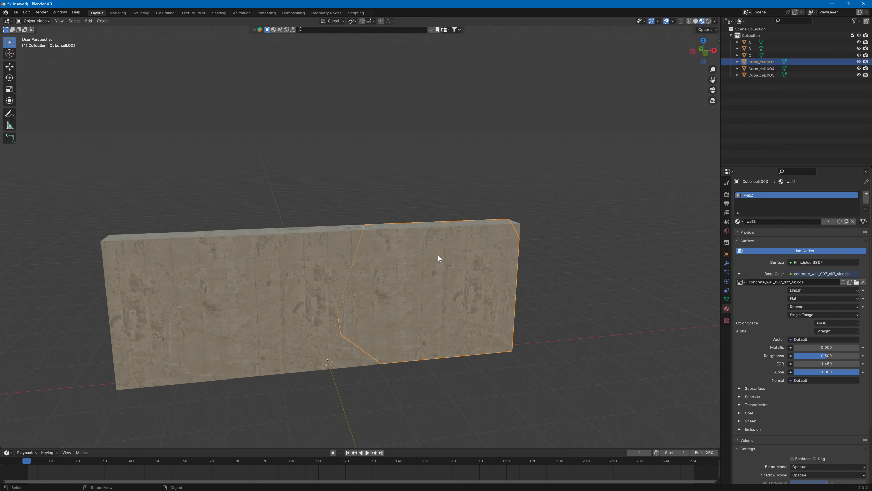
pyautogui.click(463, 229)
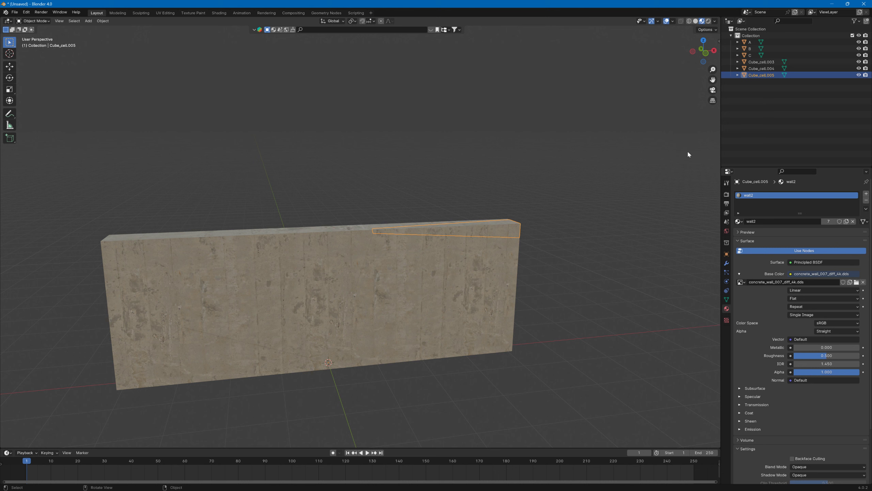
# - Rename the fragment Cube_cell.003 as D and the thin upper-edge fragment Cube_cell.005 as E
pyautogui.moveTo(513, 185); pyautogui.dragTo(515, 214, button='middle')
pyautogui.click(412, 227)
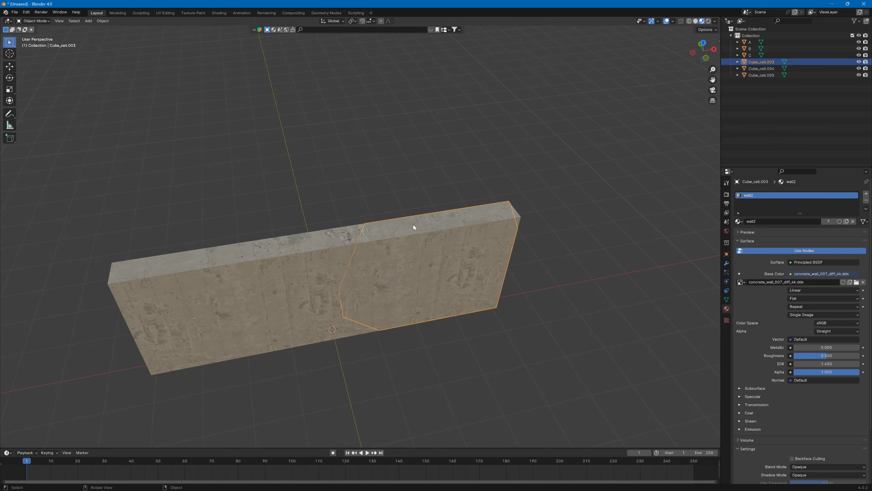
pyautogui.doubleClick(763, 62)
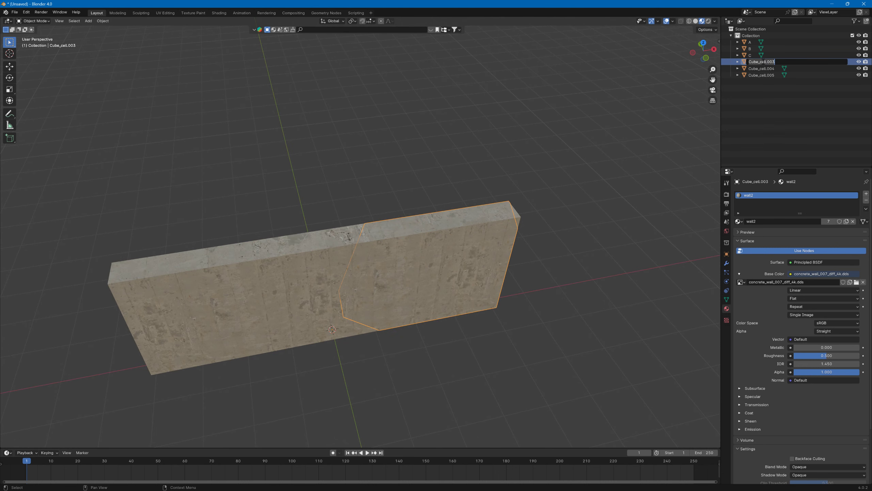
pyautogui.write('D')
pyautogui.press('Return')
pyautogui.click(512, 220)
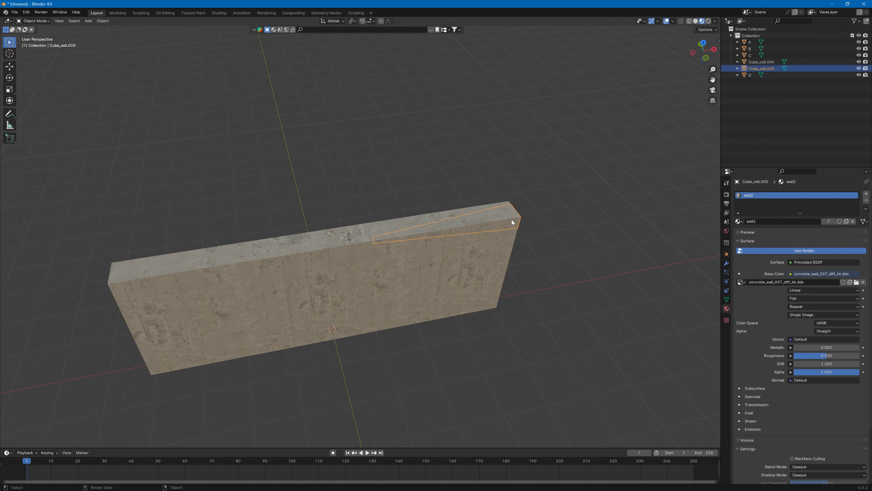
pyautogui.doubleClick(759, 68)
pyautogui.write('E')
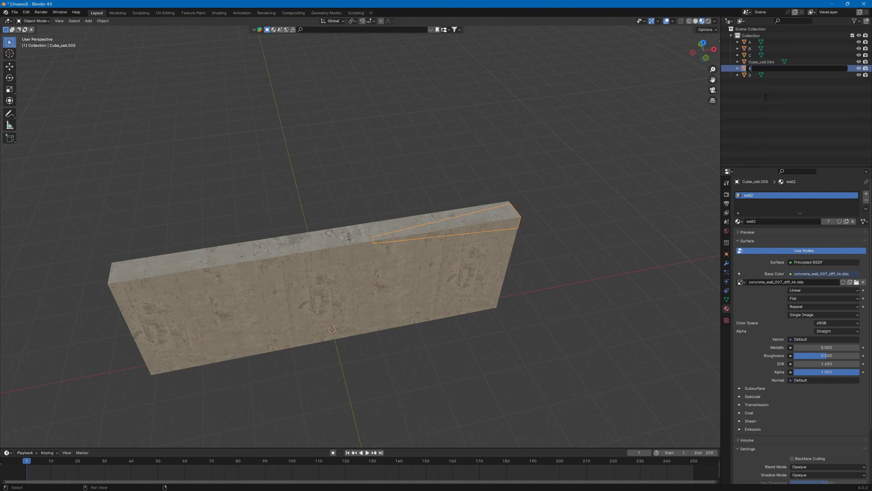
pyautogui.press('Return')
# - Rename the small fragment Cube_cell.004 at the wall's lower edge as F
pyautogui.click(369, 332)
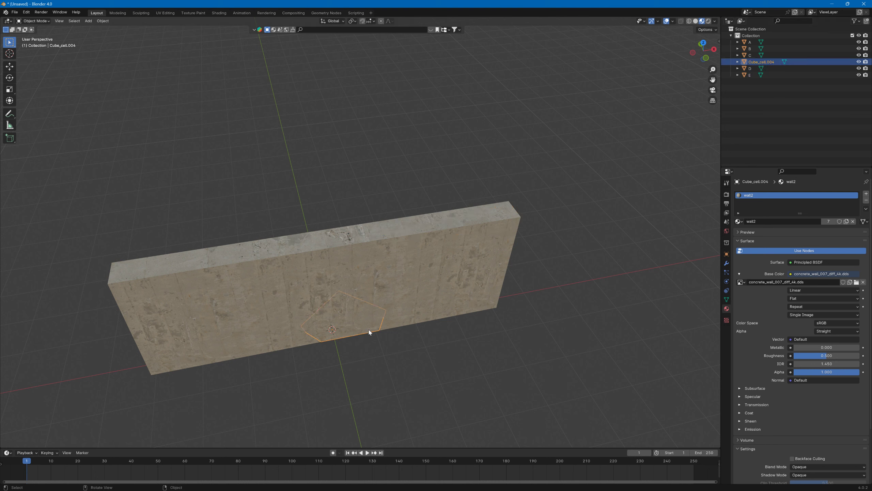
pyautogui.doubleClick(768, 62)
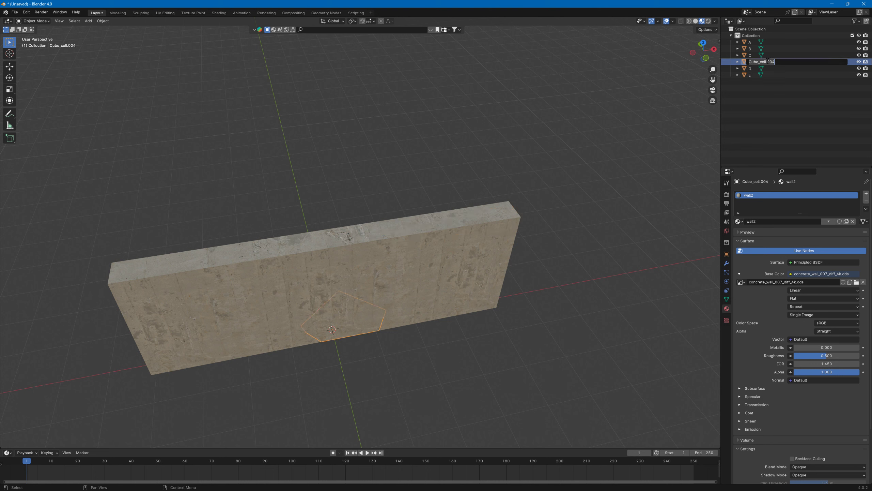
pyautogui.write('F')
pyautogui.press('Return')
pyautogui.moveTo(675, 170); pyautogui.dragTo(635, 165, button='middle')
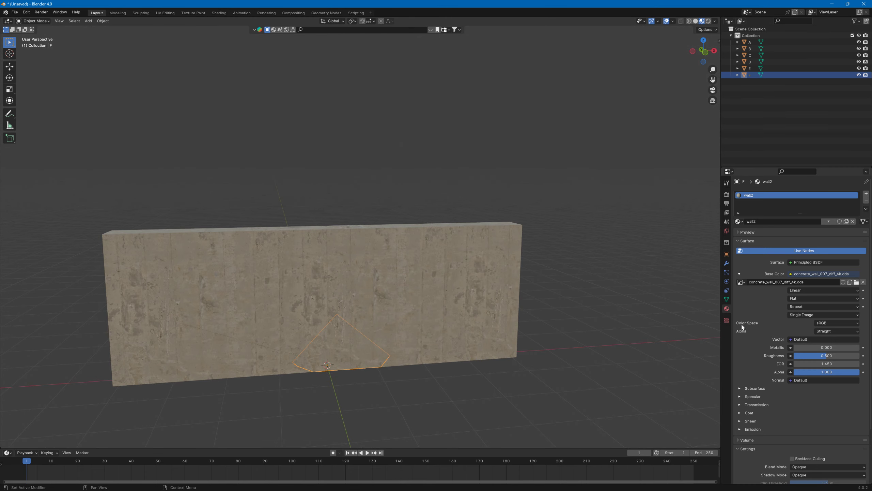
# - Set the JBeam node prefix of fragments F, E and D to each fragment's own lowercase letter
pyautogui.scroll(-5, 774, 382)
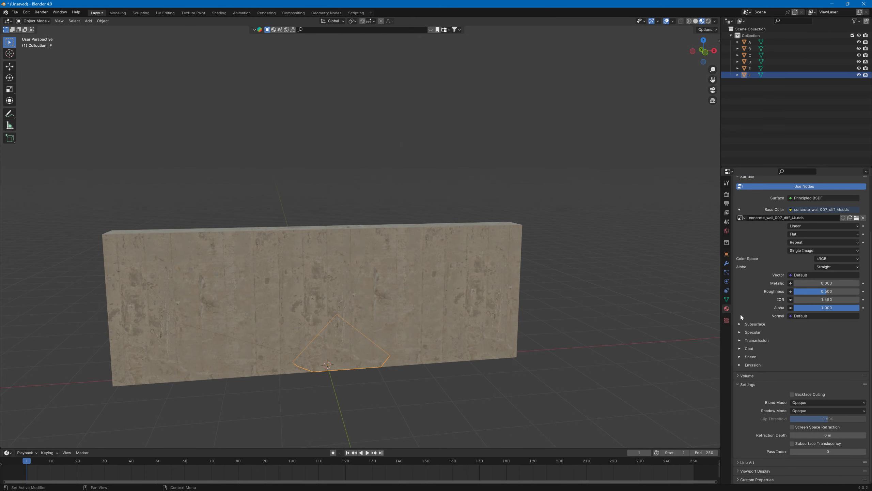
pyautogui.click(726, 299)
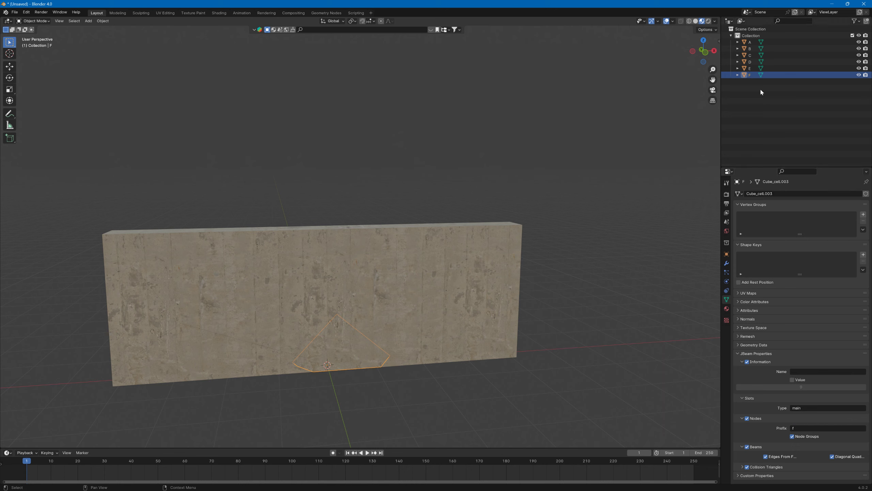
pyautogui.click(749, 69)
pyautogui.click(794, 427)
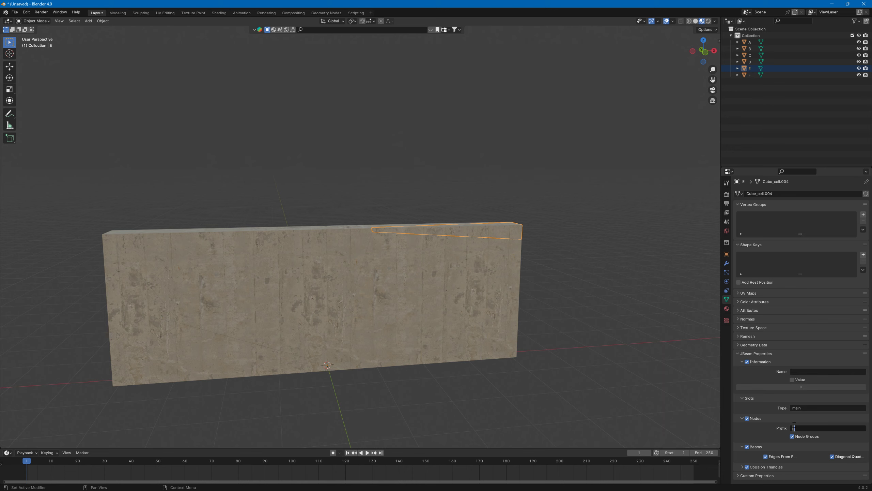
pyautogui.click(755, 62)
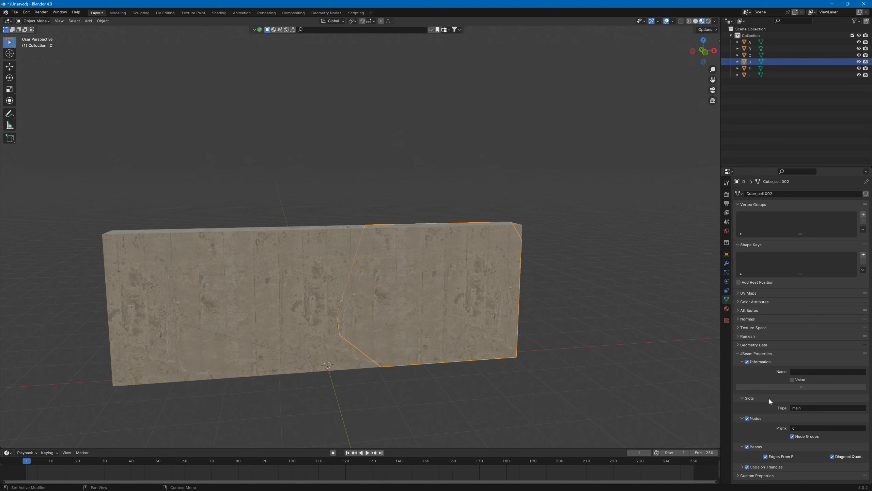
# - Set the JBeam node prefix of fragments C, B and A to each fragment's own lowercase letter
pyautogui.click(785, 55)
pyautogui.click(819, 428)
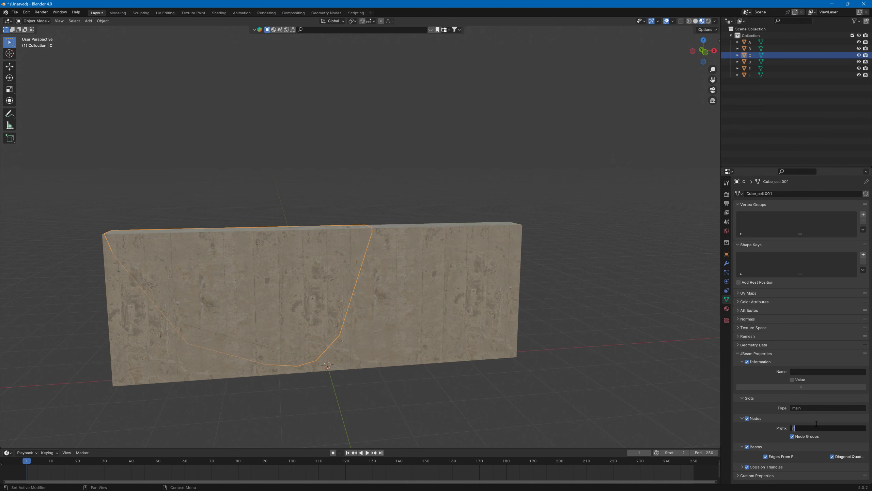
pyautogui.click(808, 49)
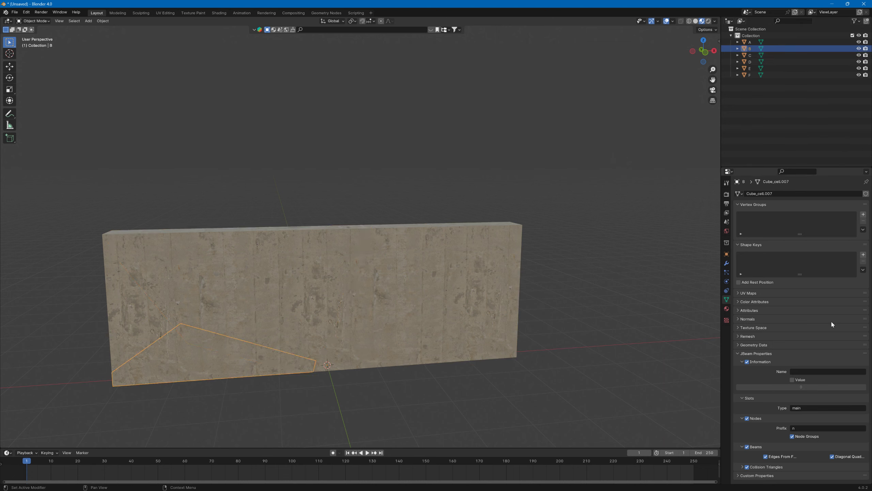
pyautogui.click(810, 428)
pyautogui.click(807, 42)
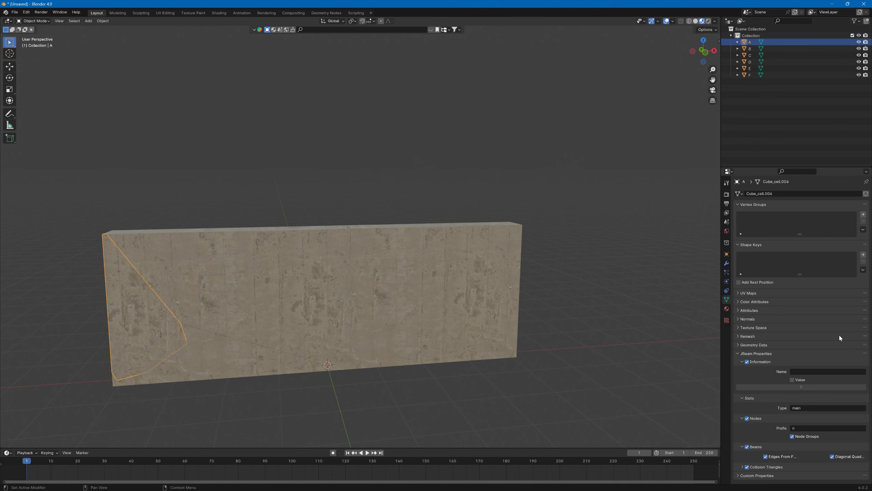
pyautogui.press('Return')
# - Select all wall fragments and, in the front view, move them up along Z by about 0.014 m so the base meets the ground line
pyautogui.moveTo(617, 271); pyautogui.dragTo(557, 175, button='middle')
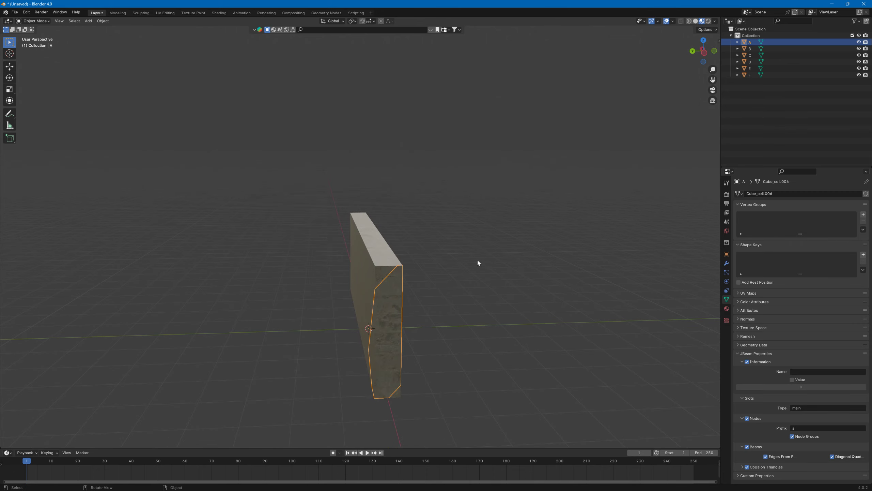
pyautogui.click(379, 272)
pyautogui.moveTo(594, 211); pyautogui.dragTo(501, 186, button='middle')
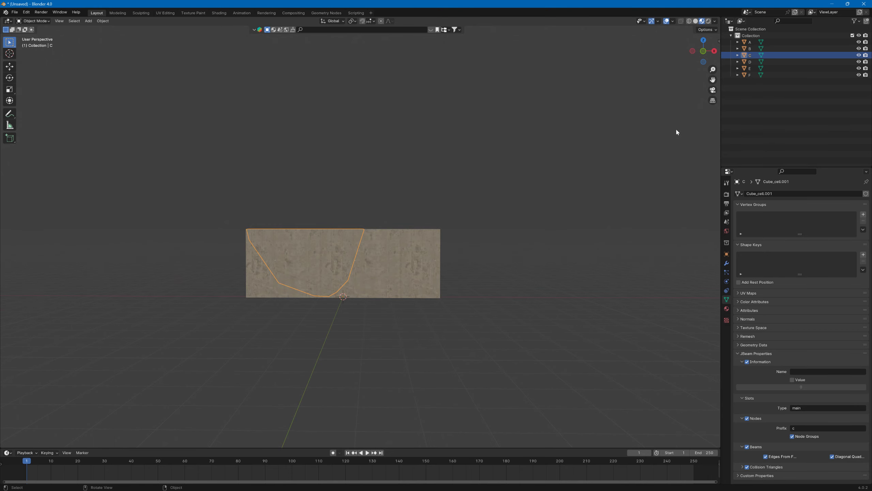
pyautogui.click(703, 54)
pyautogui.scroll(4, 584, 196)
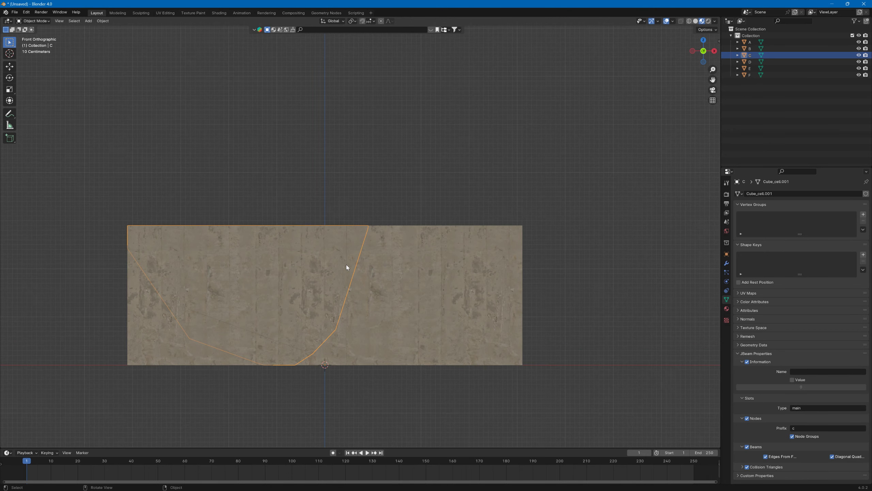
pyautogui.press('a')
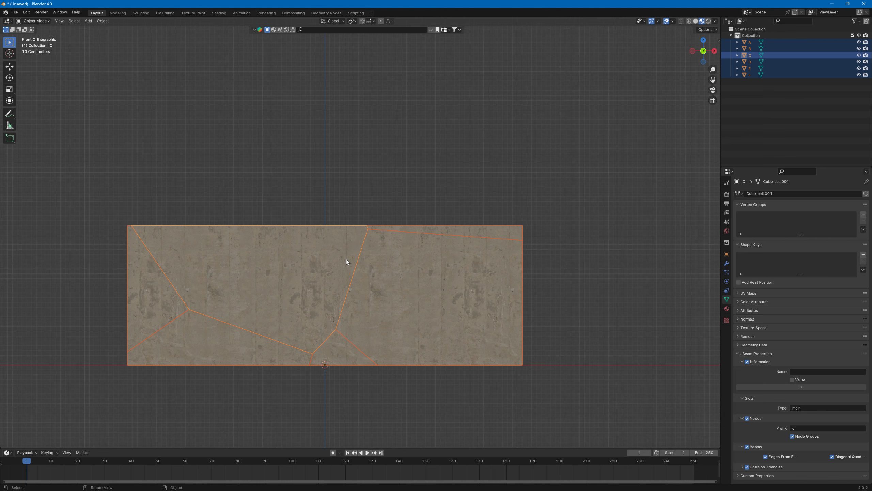
pyautogui.press('g')
pyautogui.press('z')
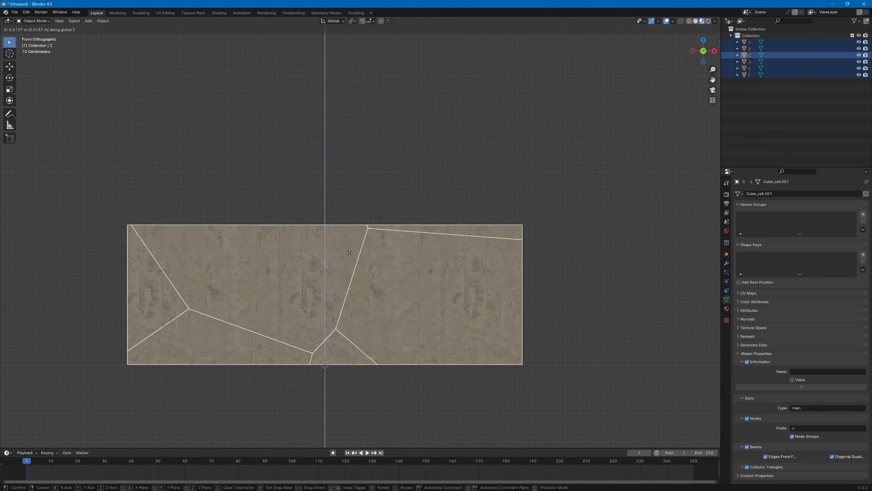
pyautogui.click(350, 252)
pyautogui.scroll(2, 354, 247)
pyautogui.keyDown('shift'); pyautogui.moveTo(357, 305); pyautogui.dragTo(378, 202, button='middle'); pyautogui.keyUp('shift')
pyautogui.scroll(2, 363, 236)
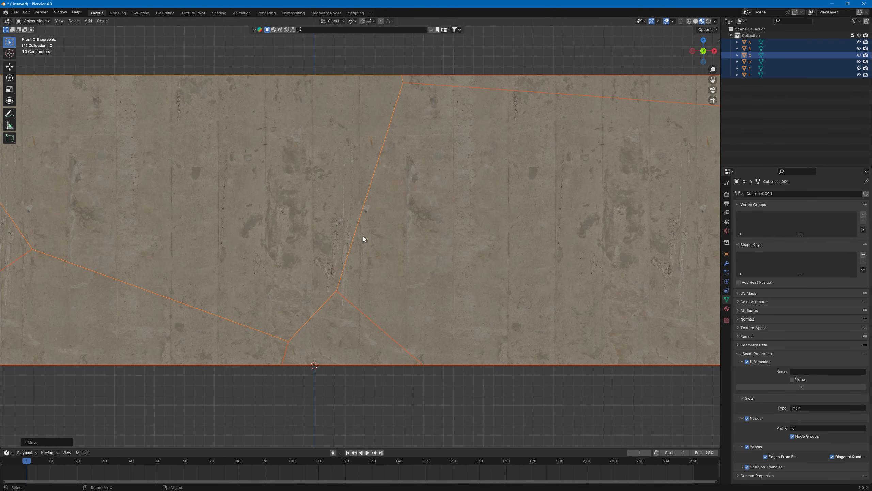
pyautogui.keyDown('shift'); pyautogui.moveTo(363, 236); pyautogui.dragTo(402, 132, button='middle'); pyautogui.keyUp('shift')
pyautogui.scroll(-4, 384, 209)
# - Apply all transforms to the selected wall fragments
pyautogui.click(103, 21)
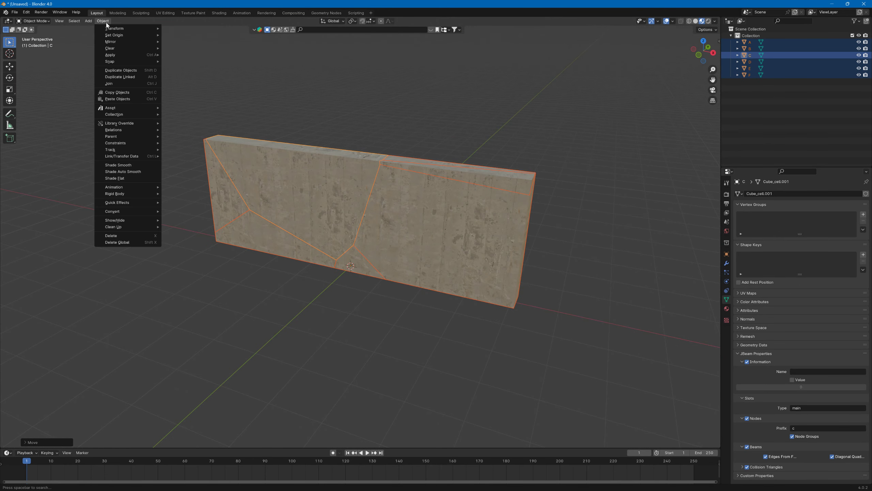
pyautogui.moveTo(153, 55)
pyautogui.click(178, 77)
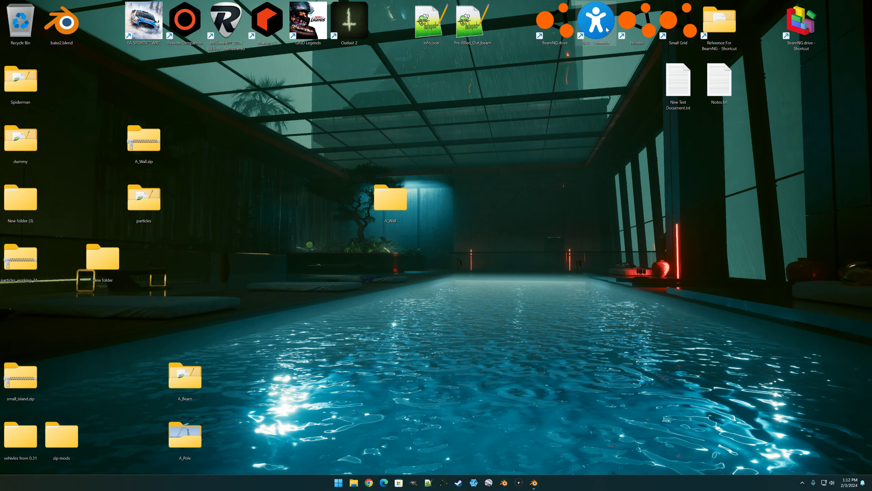
# - Switch to File Explorer, create a folder named A_Wall2 in the BeamNG.drive 0.31 vehicles folder, and open it
pyautogui.doubleClick(606, 30)
pyautogui.doubleClick(481, 354)
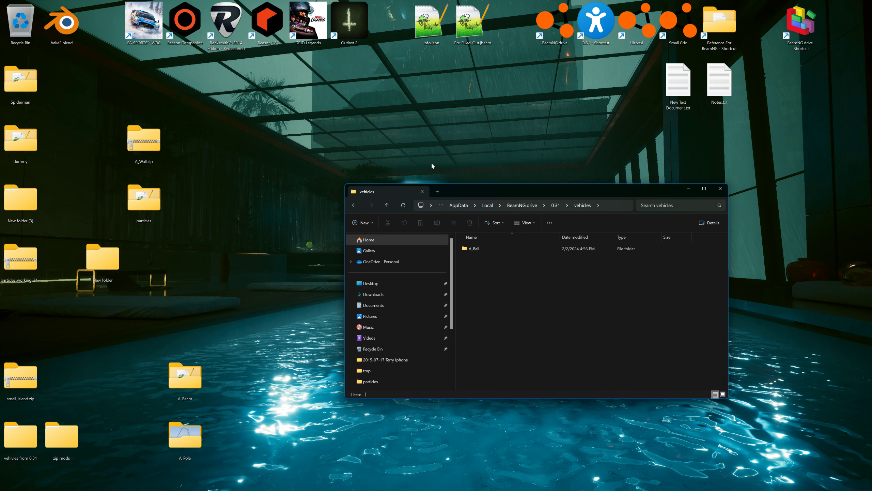
pyautogui.click(363, 223)
pyautogui.click(385, 240)
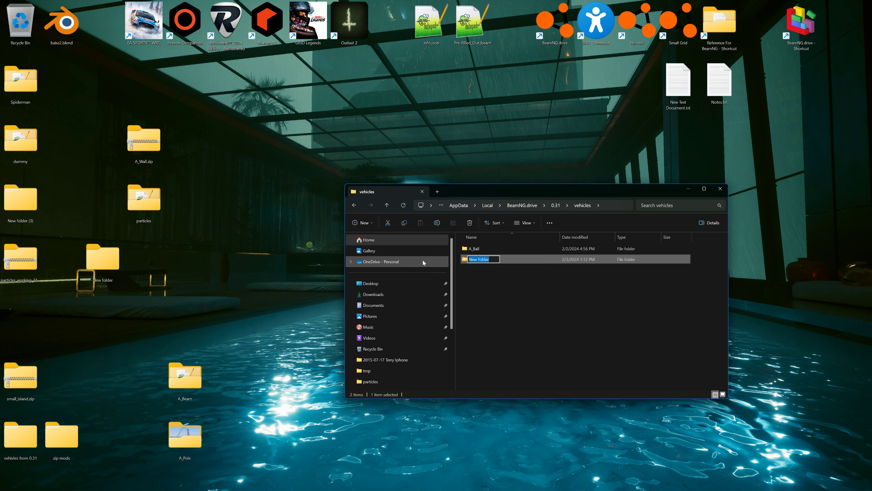
pyautogui.write('A_Wall2')
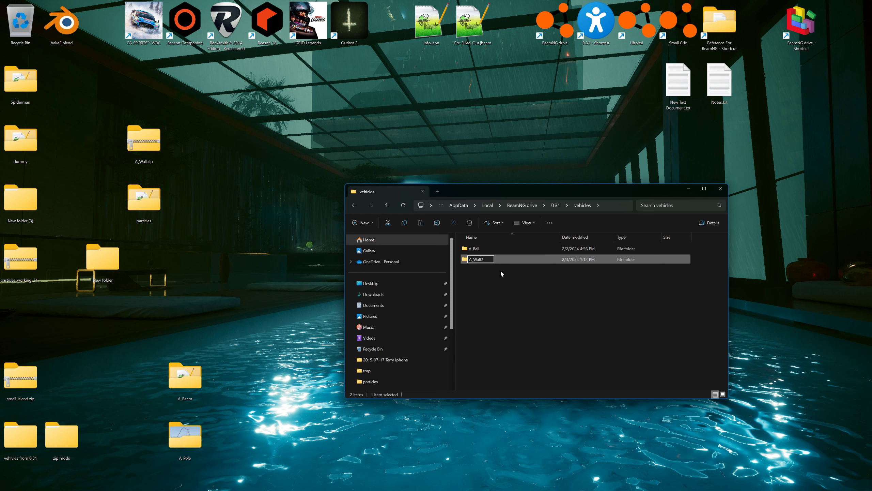
pyautogui.click(501, 272)
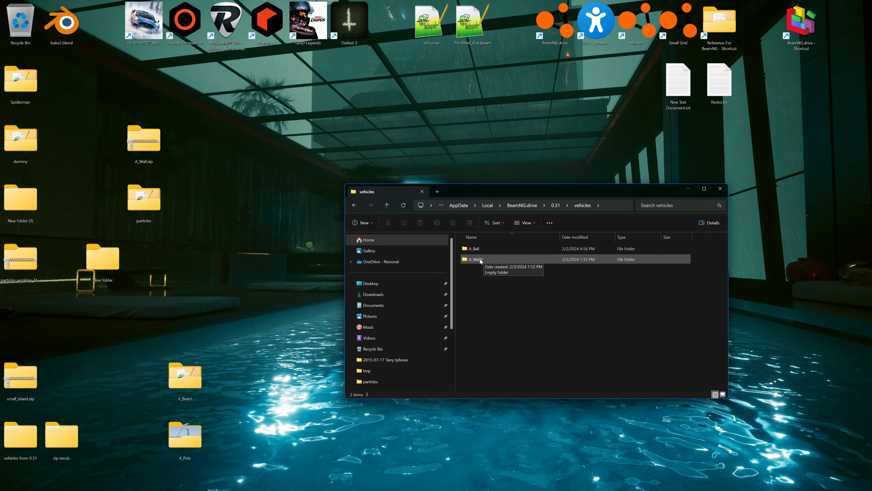
pyautogui.doubleClick(480, 260)
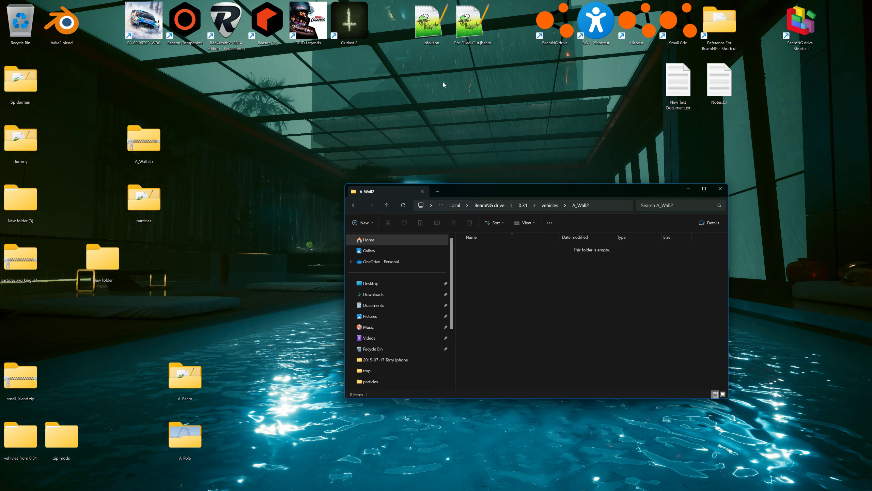
# - Copy info.json and Pre-Filled_Out.jbeam from the desktop into the A_Wall2 folder
pyautogui.moveTo(443, 85); pyautogui.dragTo(480, 25)
pyautogui.moveTo(471, 28); pyautogui.dragTo(534, 302, button='right')
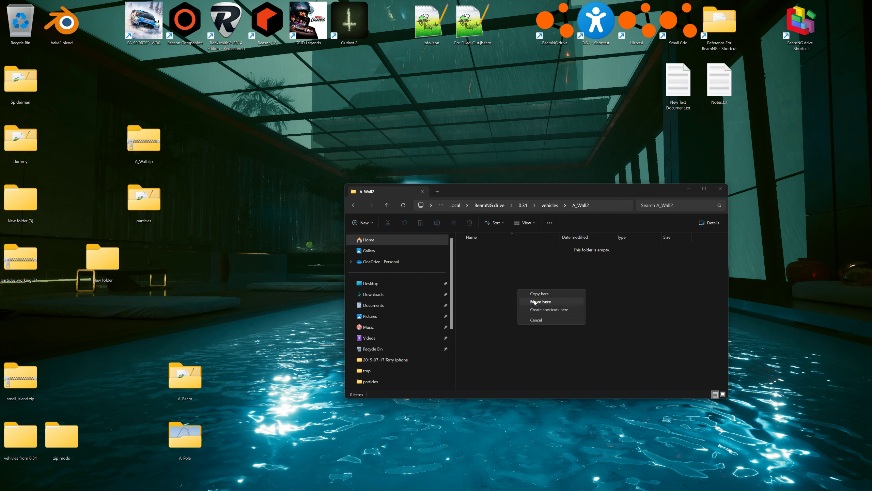
pyautogui.click(540, 301)
# - Open the copied info.json in Notepad++, set Name to A_Wall2 and Type to Car, and save the file
pyautogui.doubleClick(493, 263)
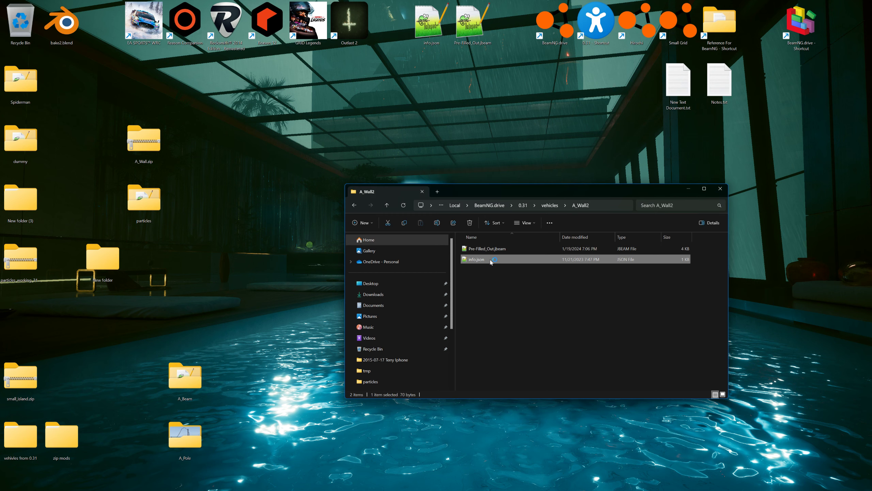
pyautogui.click(65, 40)
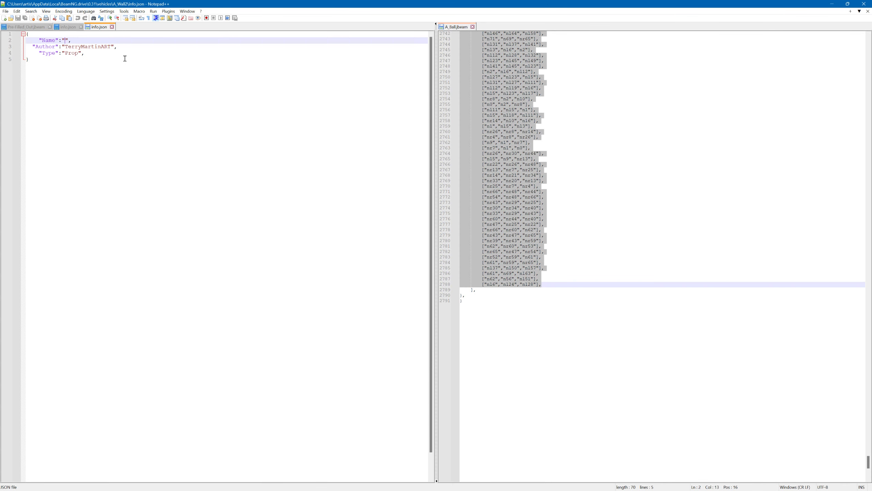
pyautogui.write('A_Wall2')
pyautogui.moveTo(65, 54); pyautogui.dragTo(78, 54)
pyautogui.write('Car')
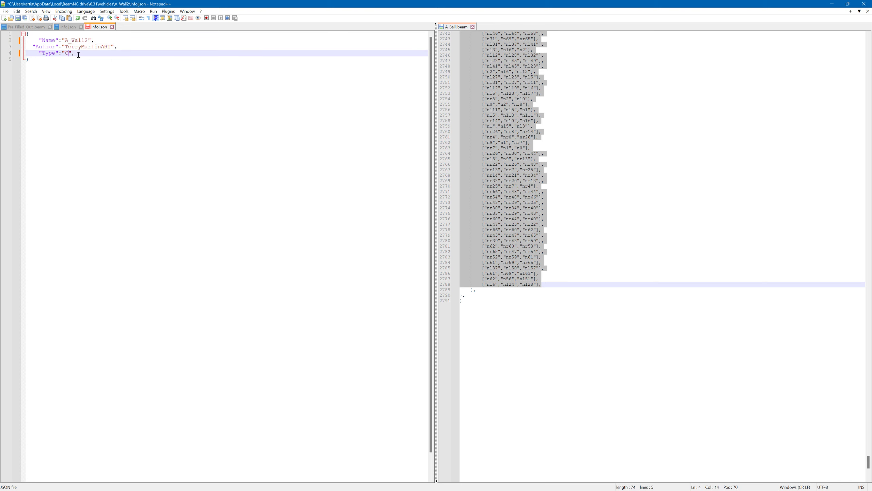
pyautogui.click(18, 18)
# - Close A_Ball.jbeam and all remaining open documents in Notepad++
pyautogui.click(473, 26)
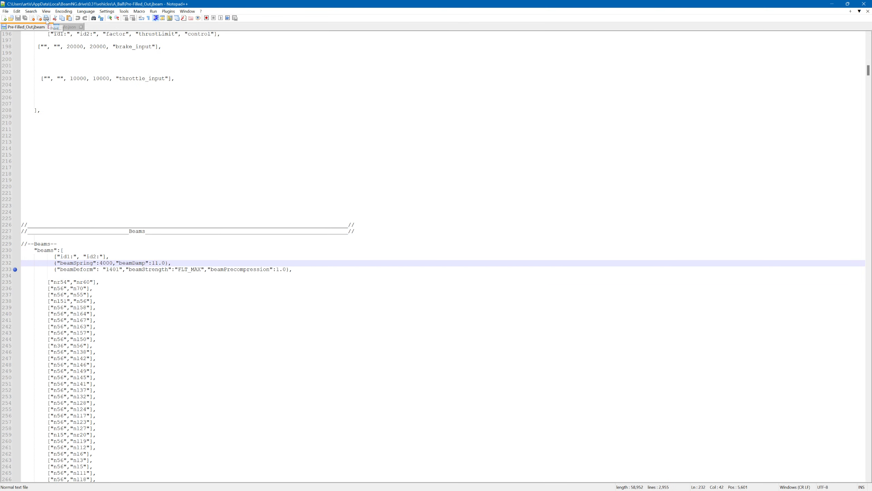
pyautogui.click(42, 17)
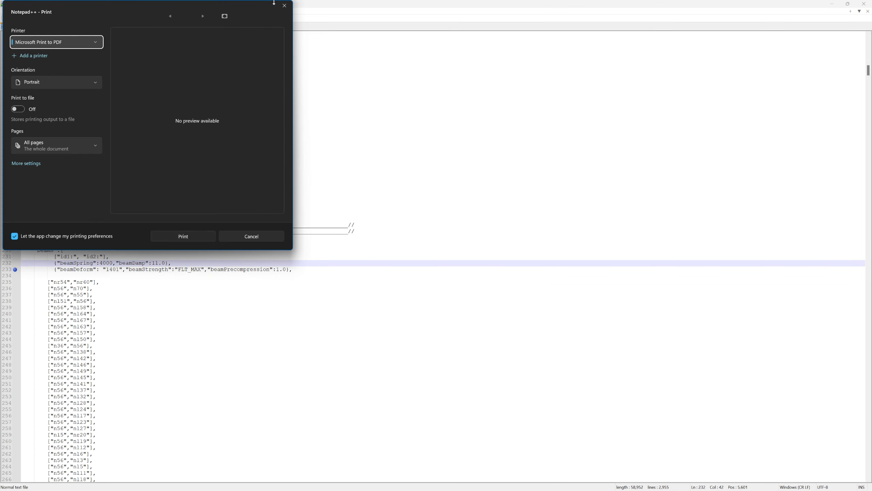
pyautogui.click(284, 5)
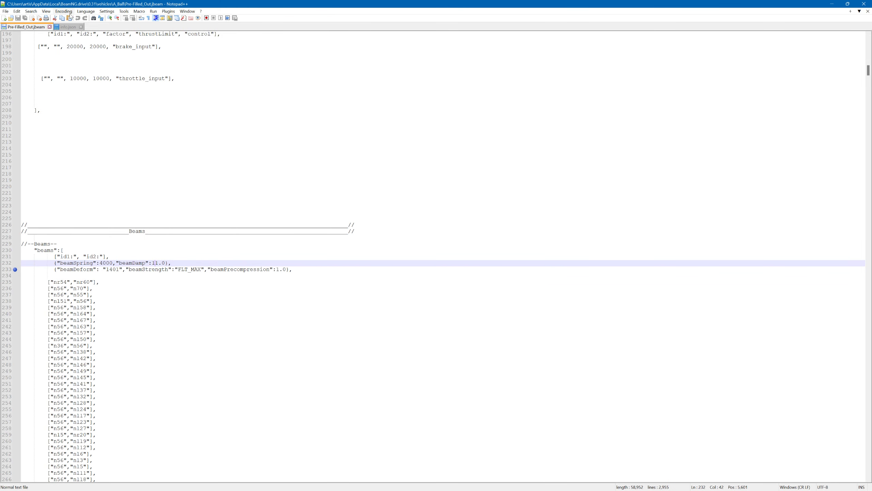
pyautogui.click(39, 18)
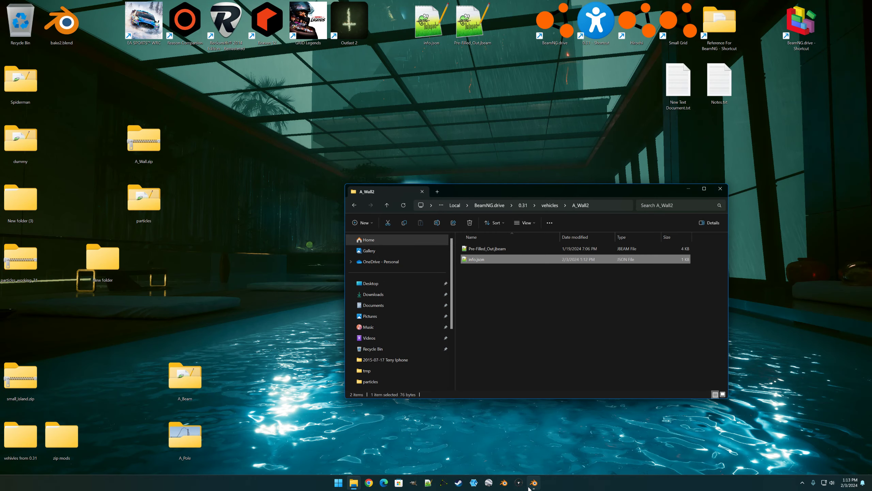
# - Switch to Blender and save the scene as untitled.blend in the BeamNG.drive 0.31 vehicles folder A_Wall2
pyautogui.click(532, 485)
pyautogui.click(15, 12)
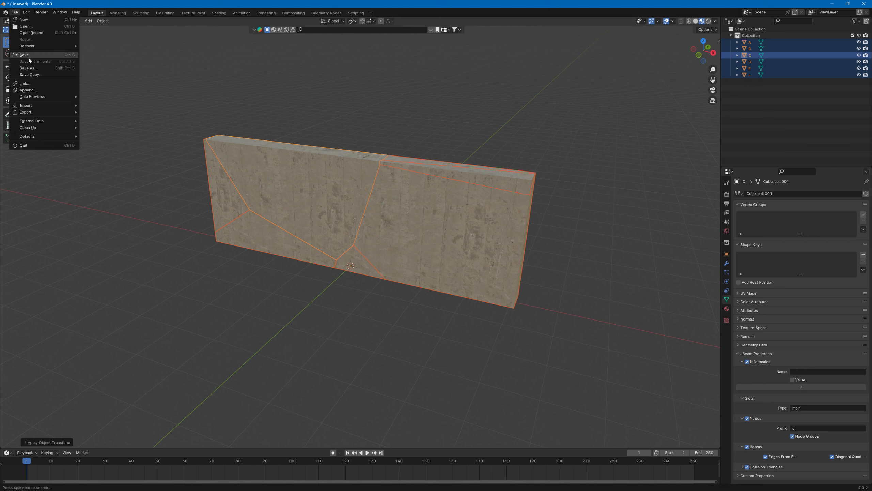
pyautogui.click(38, 76)
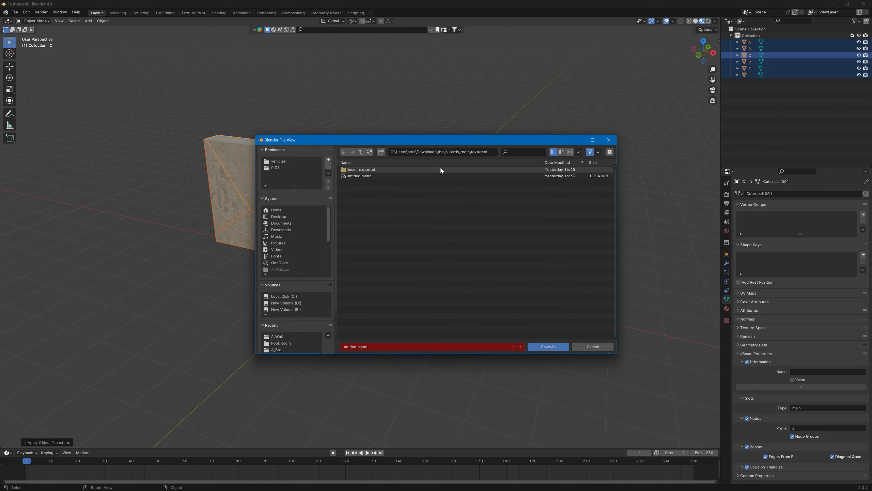
pyautogui.click(282, 168)
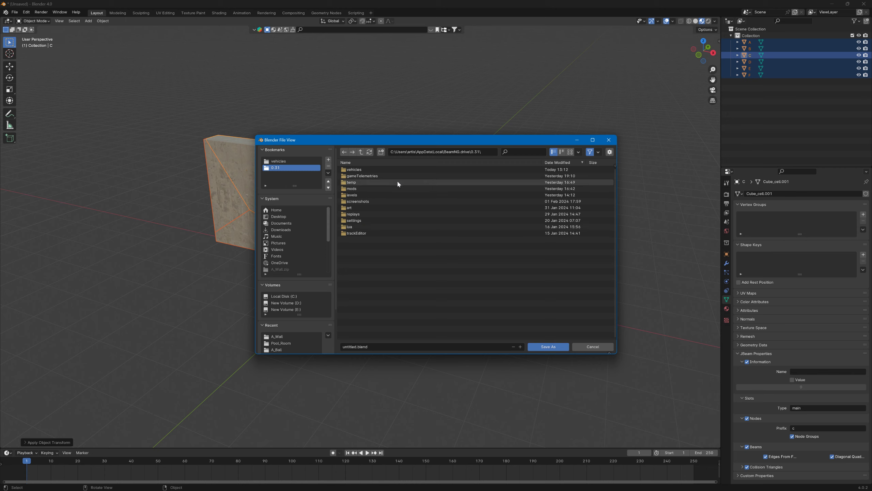
pyautogui.click(355, 163)
pyautogui.doubleClick(355, 233)
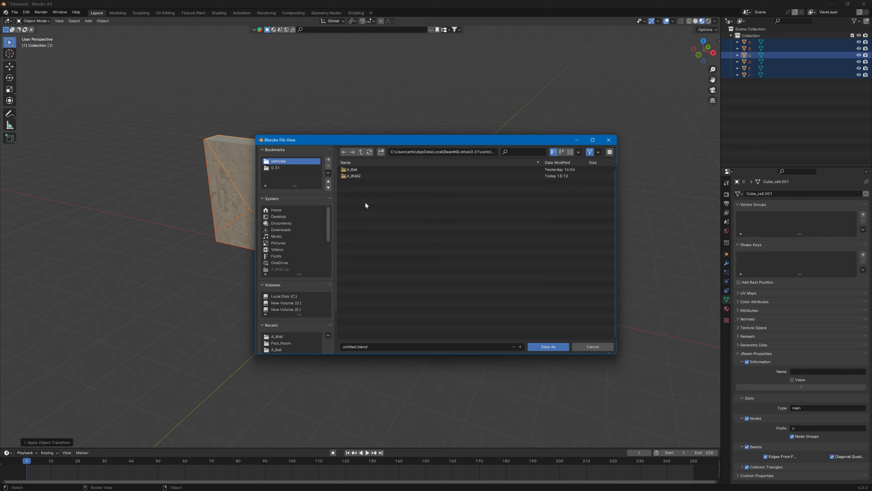
pyautogui.doubleClick(359, 176)
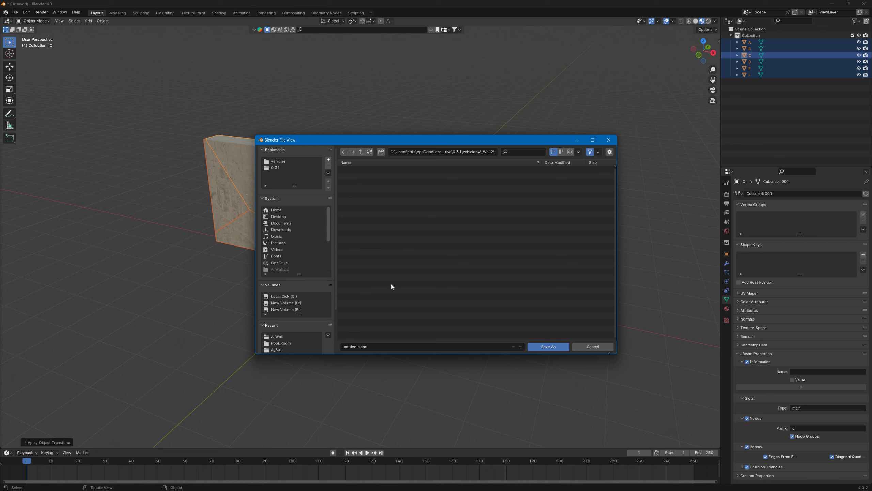
pyautogui.click(556, 347)
# - Export the wall as the Collada file untitled.dae into the A_Wall2 folder
pyautogui.click(14, 12)
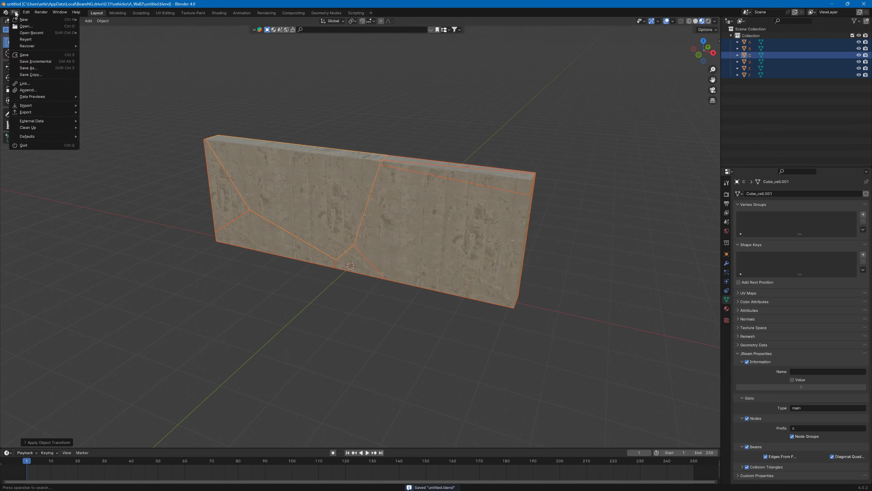
pyautogui.moveTo(27, 112)
pyautogui.click(103, 114)
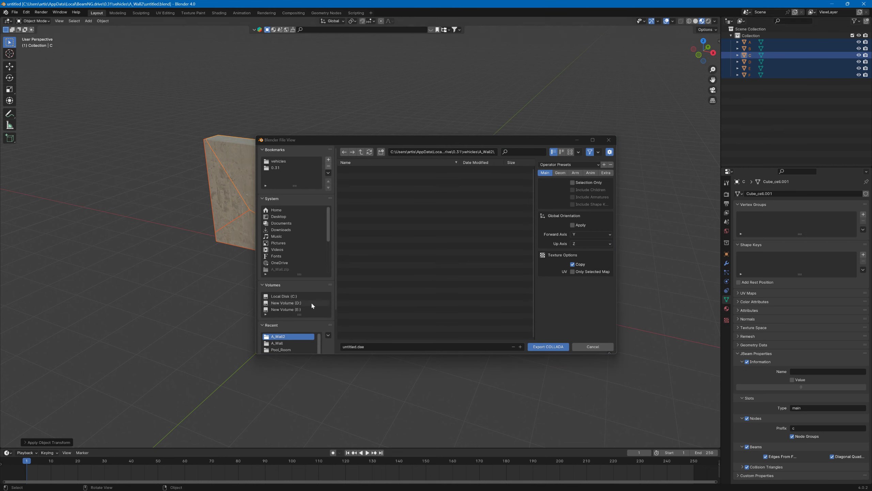
pyautogui.click(356, 346)
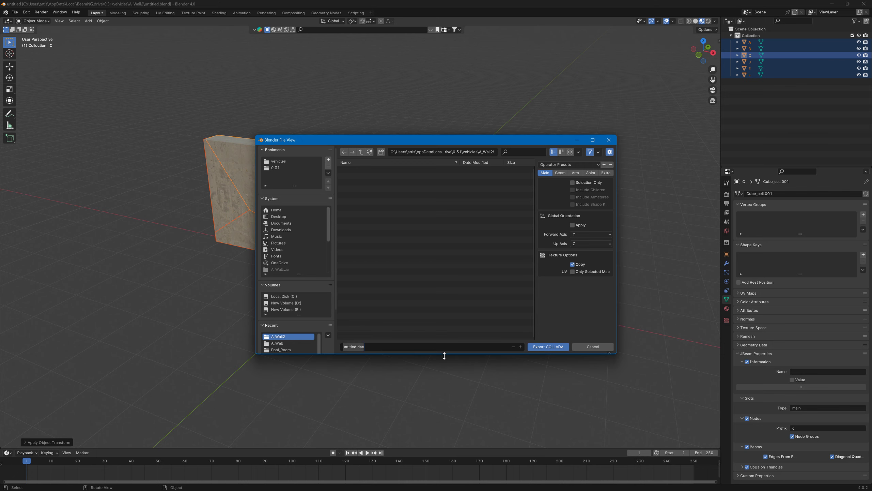
pyautogui.click(549, 345)
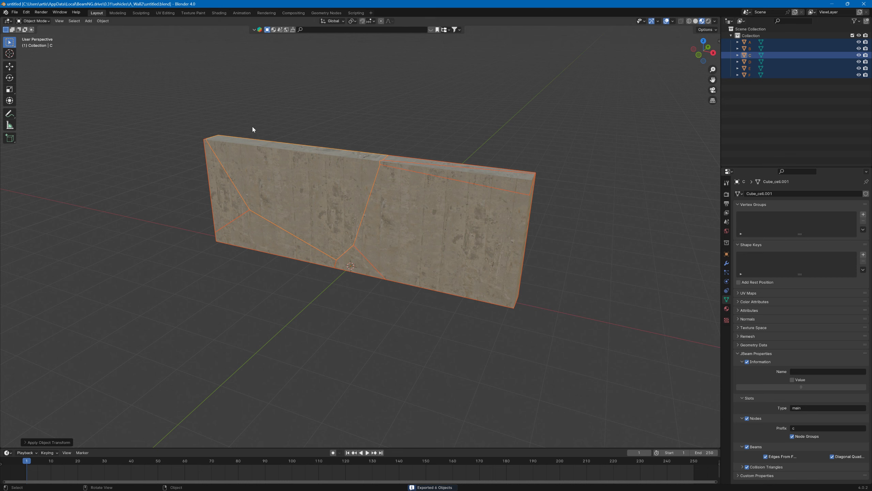
# - Open all the wall fragments in Edit Mode, triangulate the selected faces of fragment C, and check the faces of fragment D
pyautogui.moveTo(255, 129); pyautogui.dragTo(294, 137, button='middle')
pyautogui.click(275, 154)
pyautogui.moveTo(208, 112); pyautogui.dragTo(554, 297)
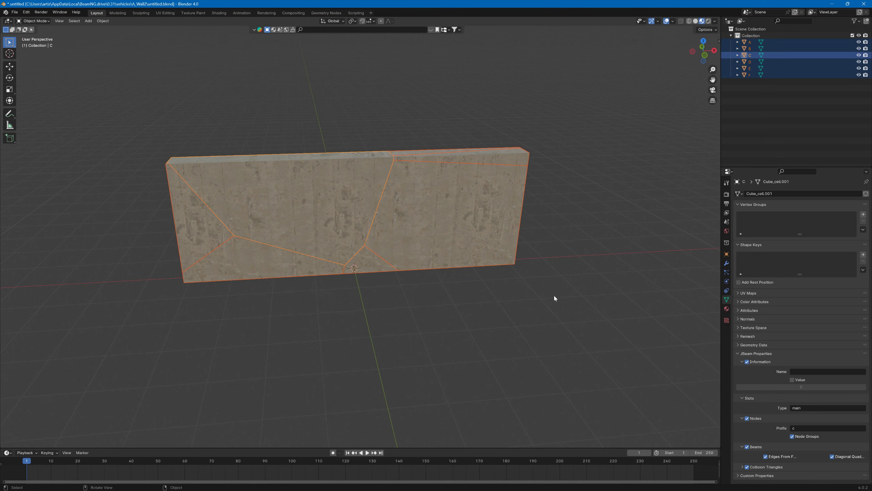
pyautogui.click(33, 21)
pyautogui.click(48, 39)
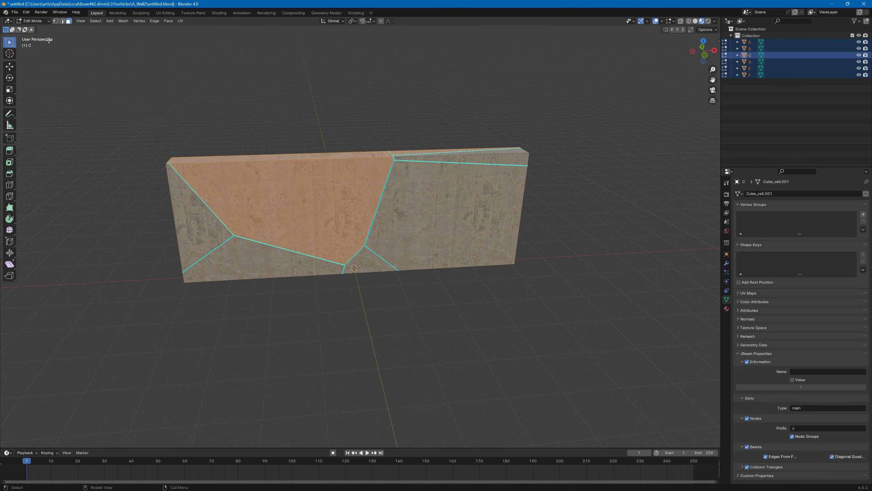
pyautogui.click(169, 21)
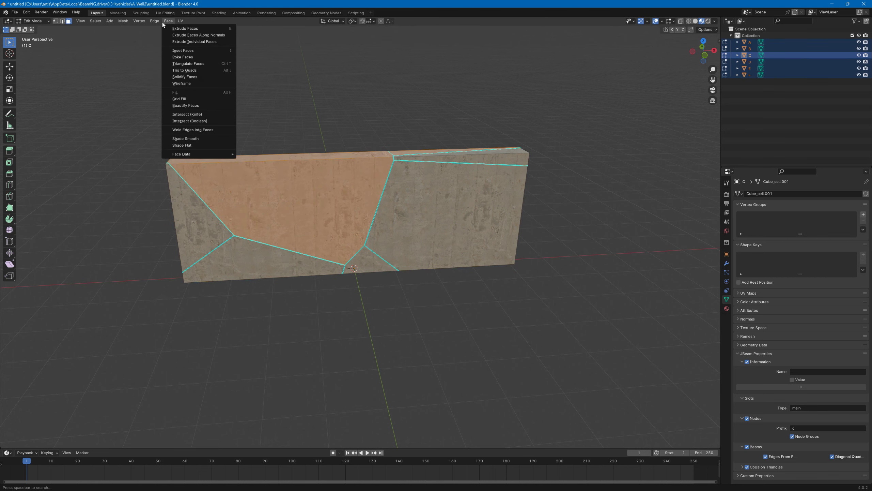
pyautogui.click(180, 64)
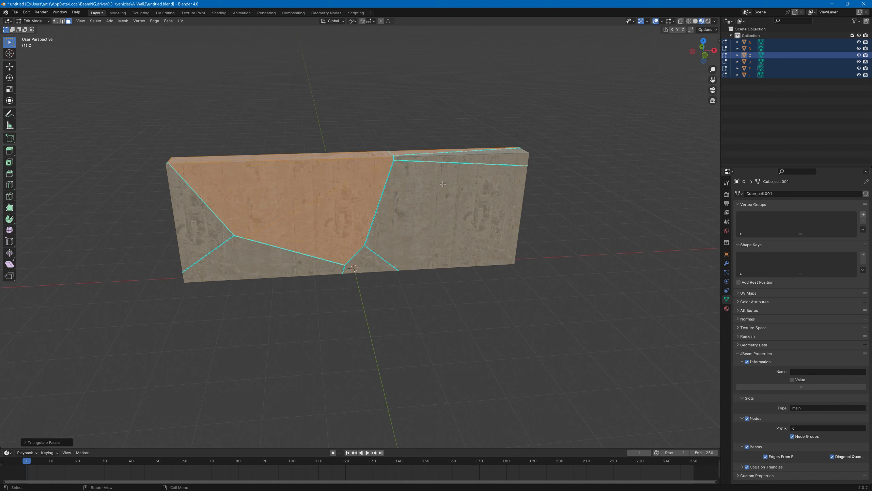
pyautogui.click(426, 149)
pyautogui.click(422, 178)
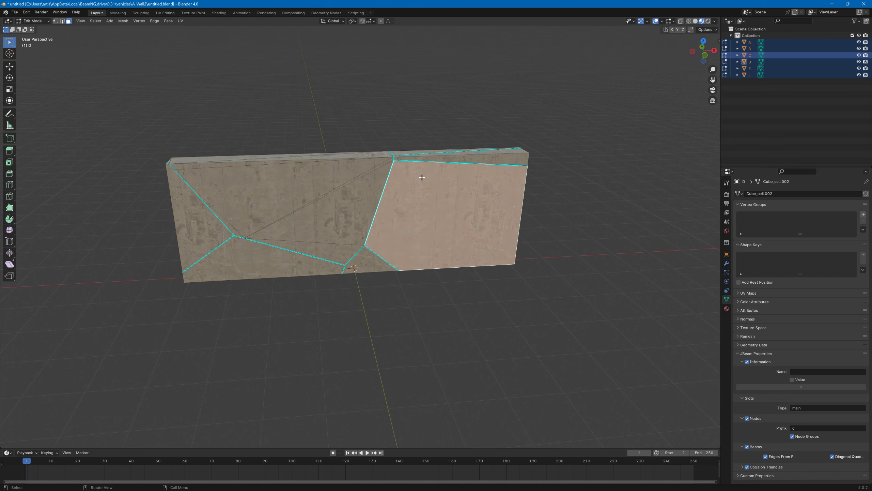
# - Return to Object Mode, display the wall fragments in wireframe, and clear the selection
pyautogui.click(33, 21)
pyautogui.click(34, 27)
pyautogui.moveTo(567, 301); pyautogui.dragTo(542, 290)
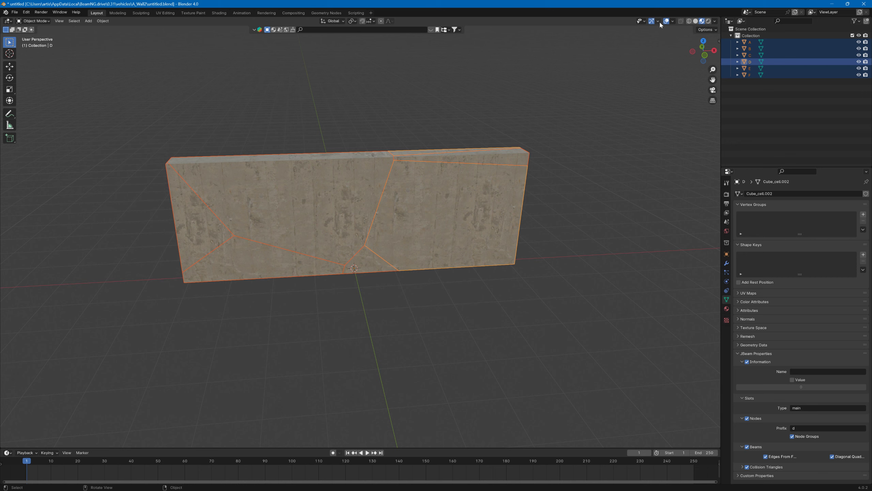
pyautogui.click(689, 22)
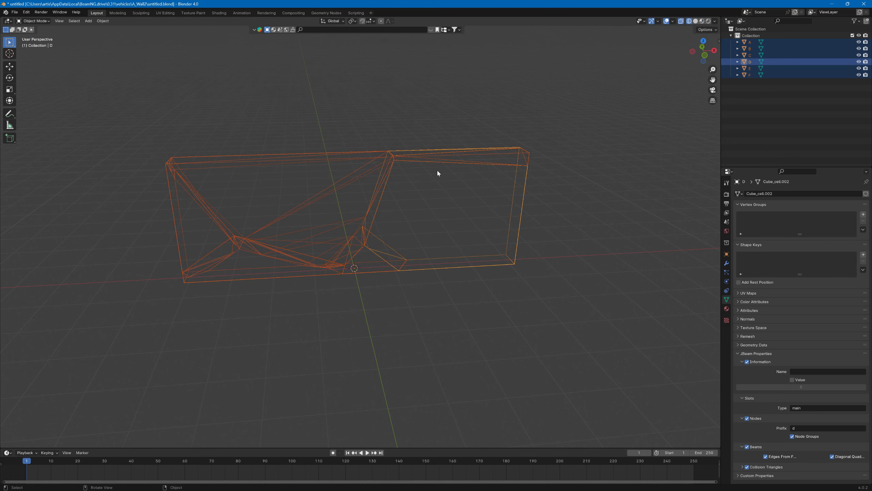
pyautogui.click(513, 232)
pyautogui.hotkey('alt', 'a')
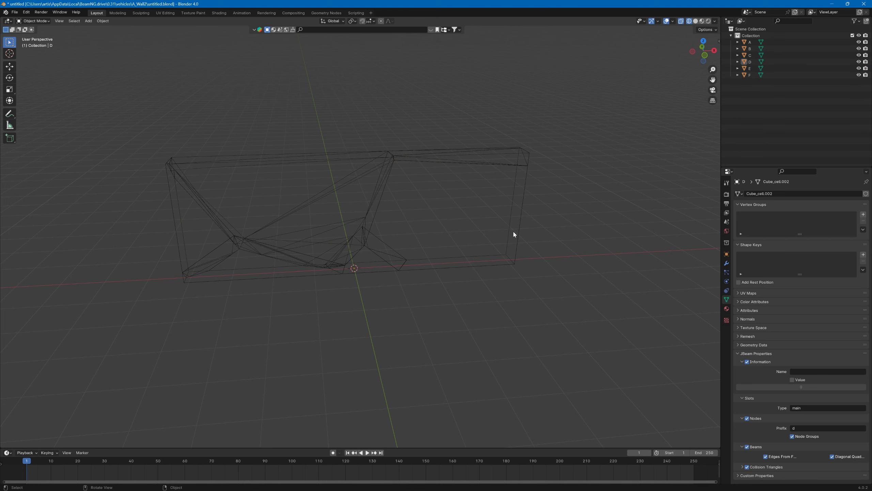
# - Select every wall fragment and triangulate all of their faces in Edit Mode
pyautogui.moveTo(103, 114); pyautogui.dragTo(536, 314)
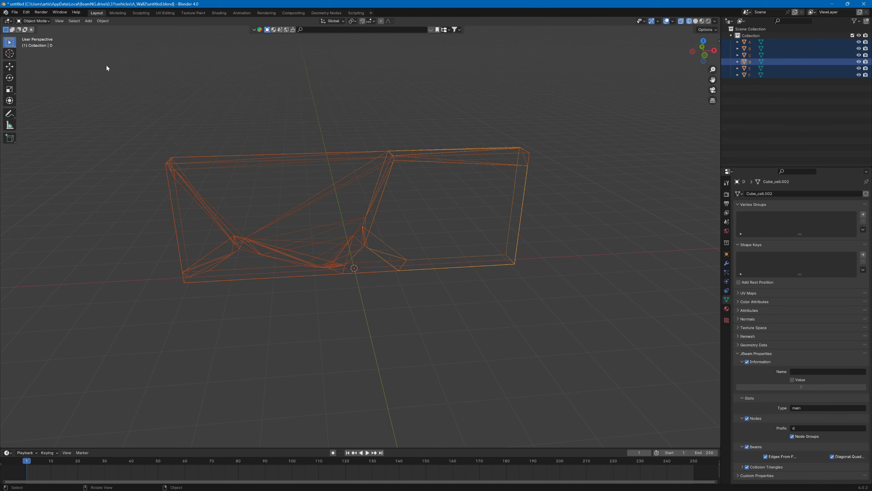
pyautogui.press('Tab')
pyautogui.press('a')
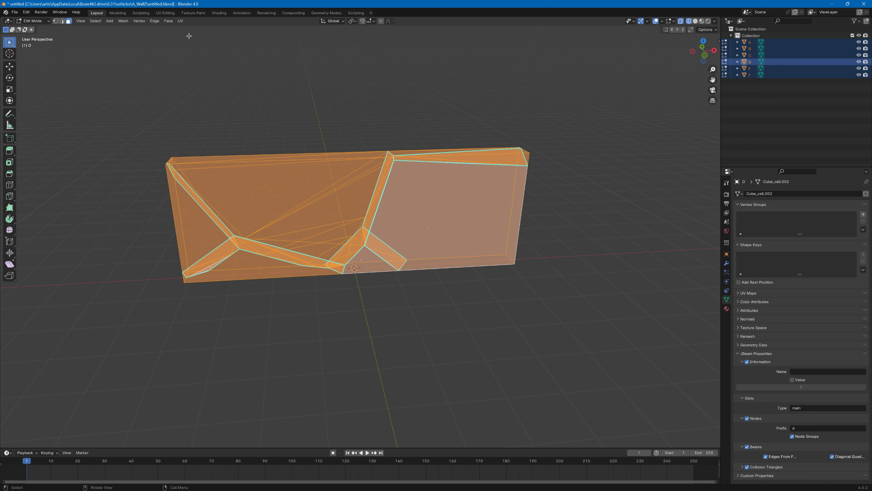
pyautogui.click(168, 20)
pyautogui.click(185, 66)
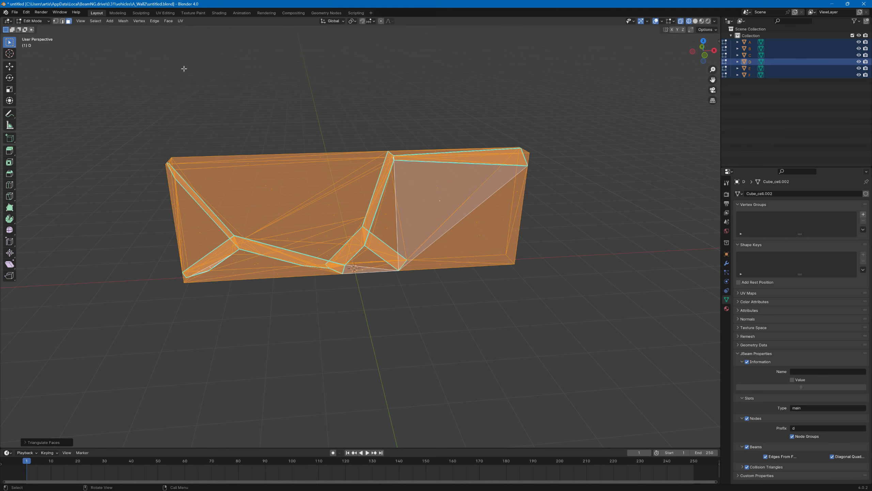
# - Return to Object Mode, deselect the fragments, and restore Material Preview shading
pyautogui.click(34, 21)
pyautogui.click(33, 28)
pyautogui.click(253, 91)
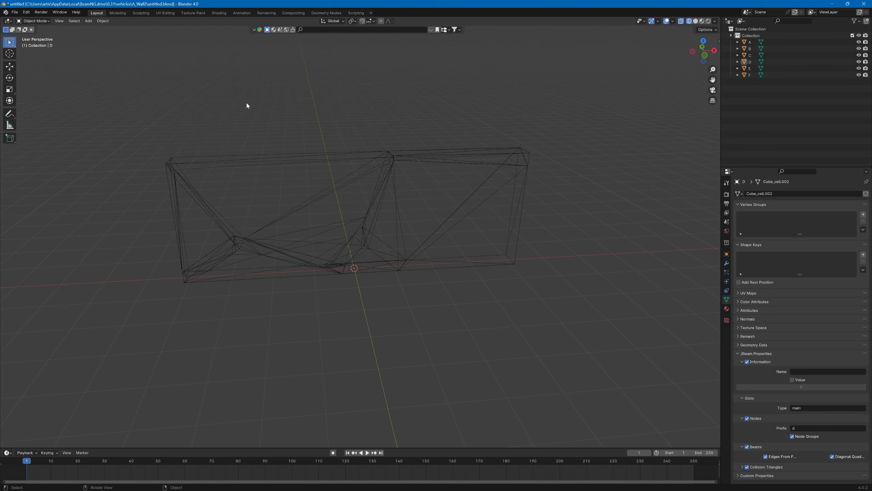
pyautogui.click(701, 21)
# - Select all the wall fragments and export them as JBeam files
pyautogui.moveTo(74, 104); pyautogui.dragTo(565, 338)
pyautogui.click(15, 12)
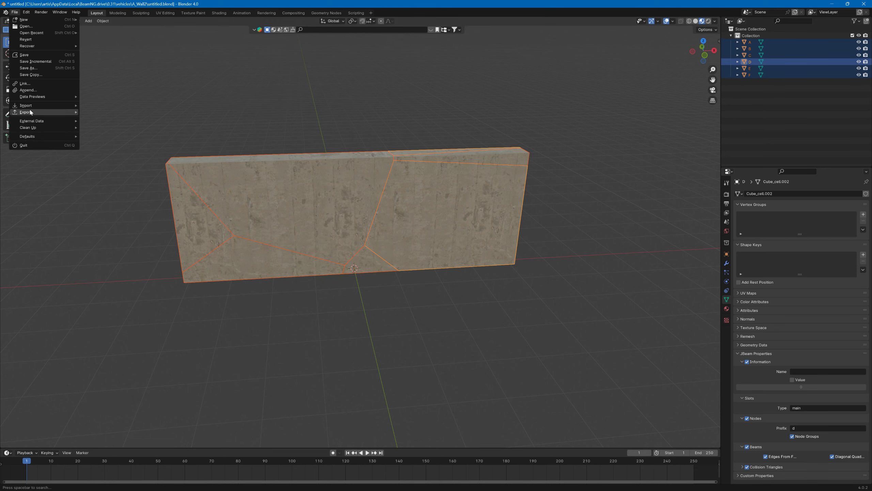
pyautogui.moveTo(30, 112)
pyautogui.moveTo(112, 191)
pyautogui.click(196, 191)
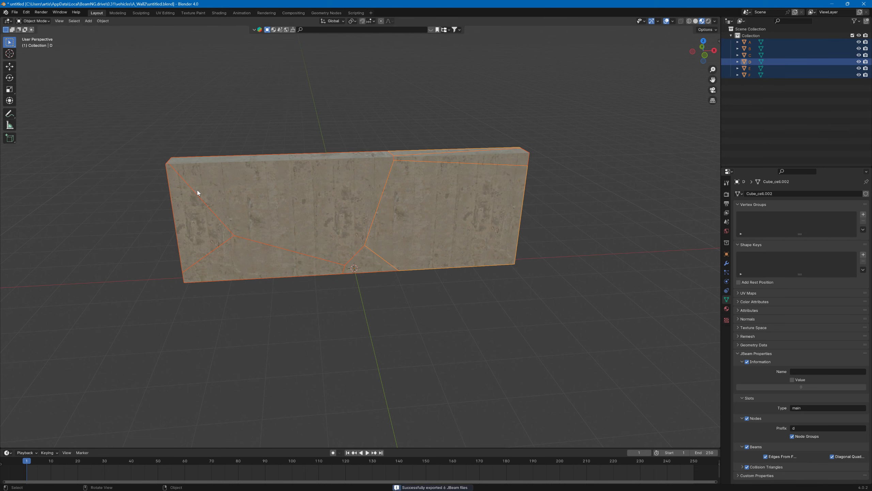
# - Switch to File Explorer and open all the exported files A.jbeam to F.jbeam from the jbeam_exported folder in Notepad++
pyautogui.click(832, 4)
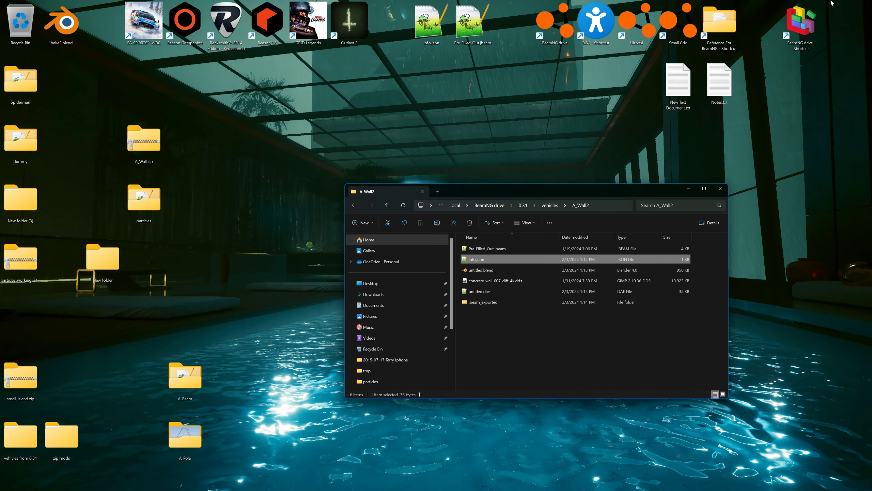
pyautogui.doubleClick(483, 301)
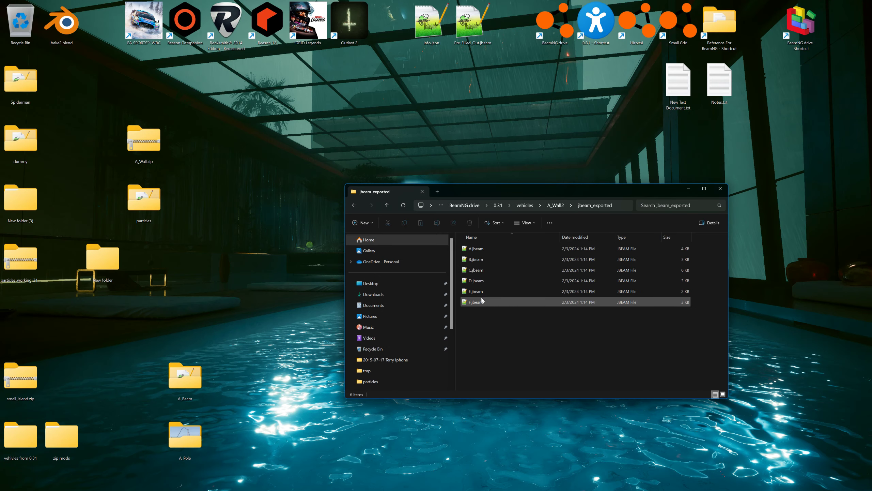
pyautogui.moveTo(490, 325); pyautogui.dragTo(470, 248)
pyautogui.rightClick(475, 249)
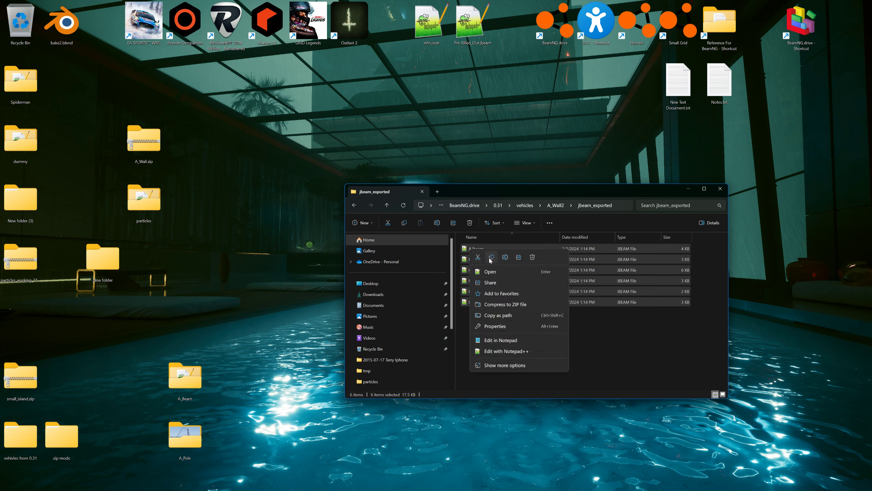
pyautogui.click(491, 275)
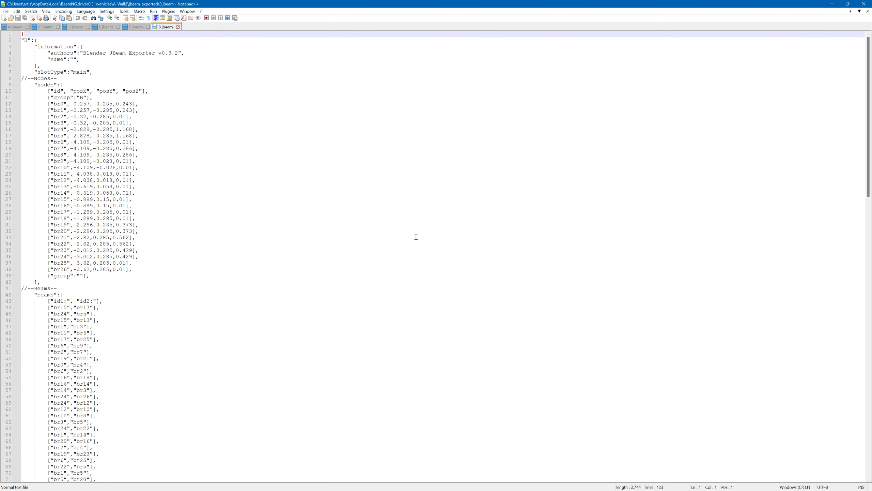
# - Go back to the A_Wall2 folder in File Explorer and open Pre-Filled_Out.jbeam in Notepad++
pyautogui.click(360, 483)
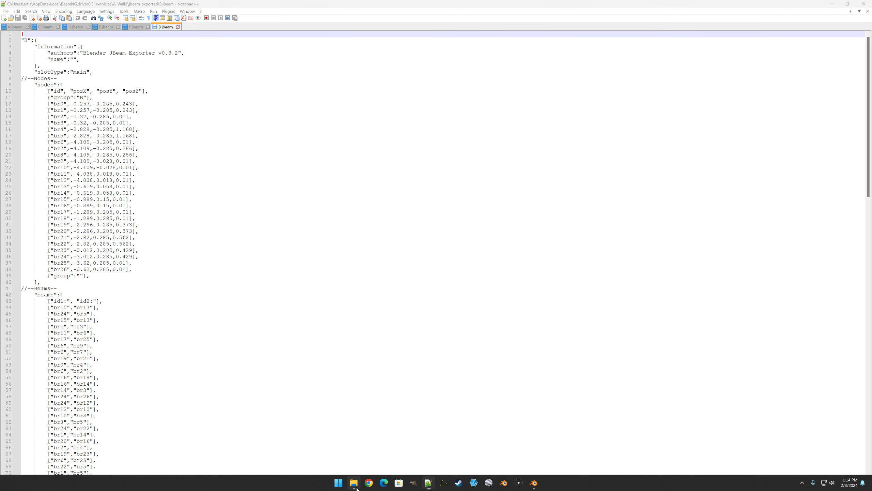
pyautogui.click(555, 205)
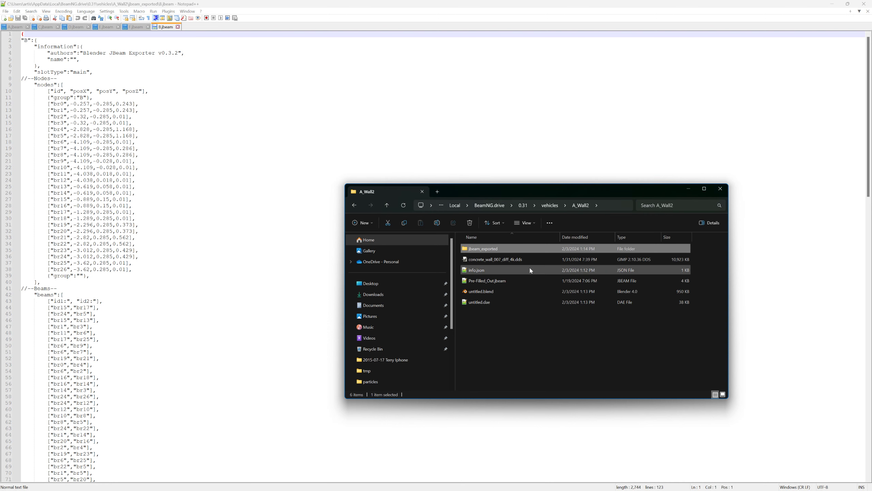
pyautogui.click(500, 284)
pyautogui.doubleClick(500, 284)
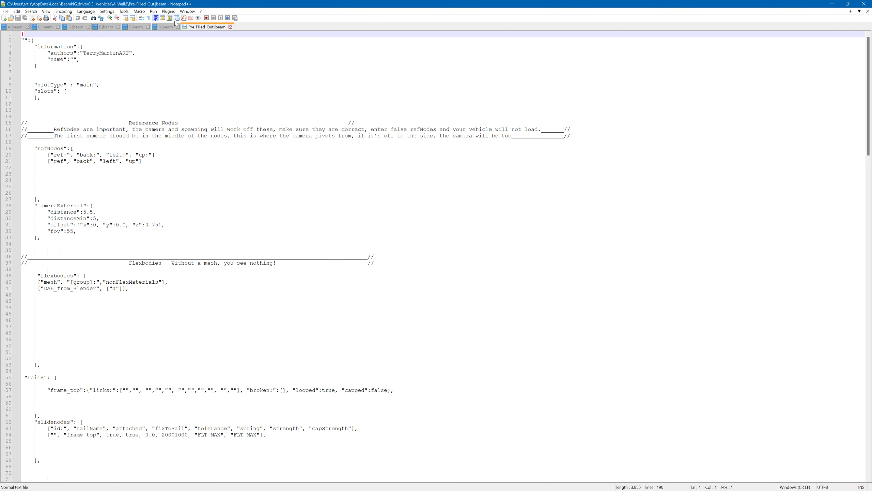
# - Move A.jbeam through F.jbeam into a second side-by-side view, leaving only Pre-Filled_Out.jbeam in the first view
pyautogui.click(23, 30)
pyautogui.click(46, 27)
pyautogui.click(16, 27)
pyautogui.moveTo(14, 27); pyautogui.dragTo(531, 61)
pyautogui.click(550, 66)
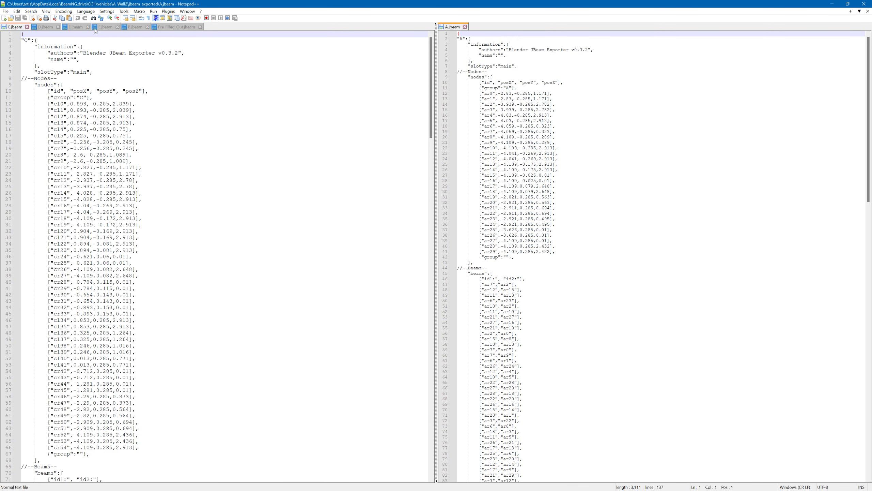
pyautogui.click(135, 27)
pyautogui.moveTo(277, 80); pyautogui.dragTo(503, 72)
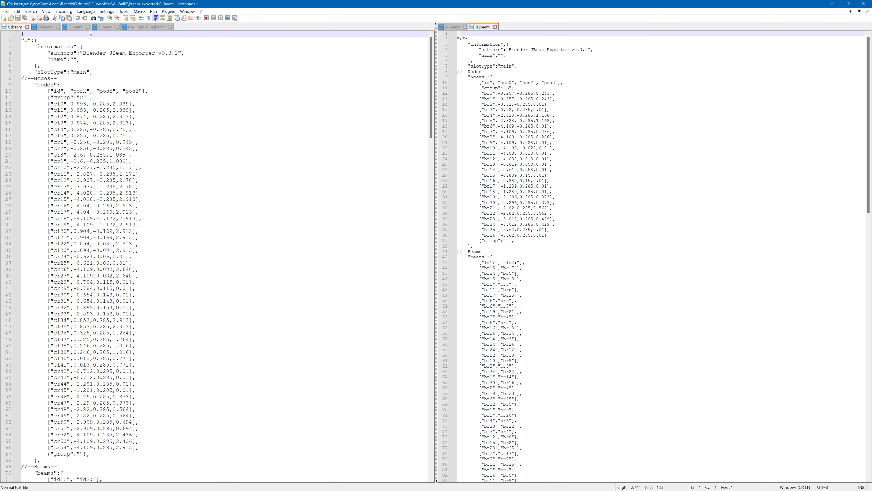
pyautogui.moveTo(23, 30); pyautogui.dragTo(579, 89)
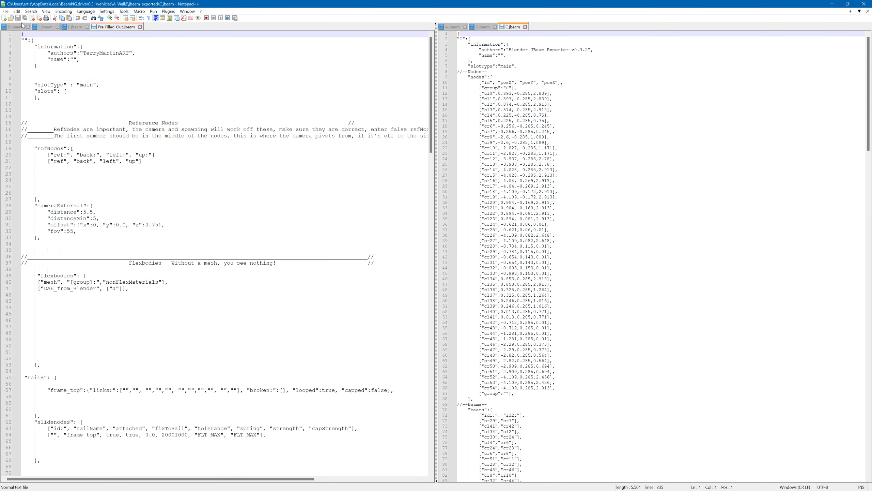
pyautogui.moveTo(15, 27); pyautogui.dragTo(549, 86)
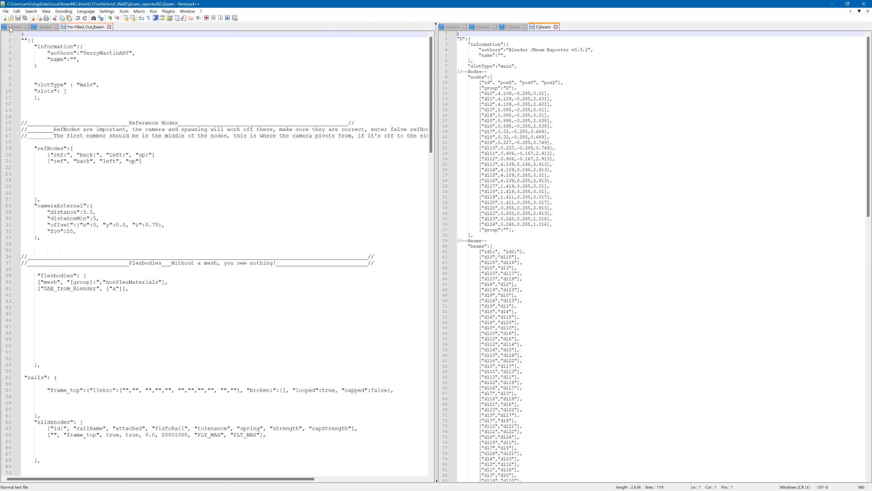
pyautogui.moveTo(10, 29); pyautogui.dragTo(634, 93)
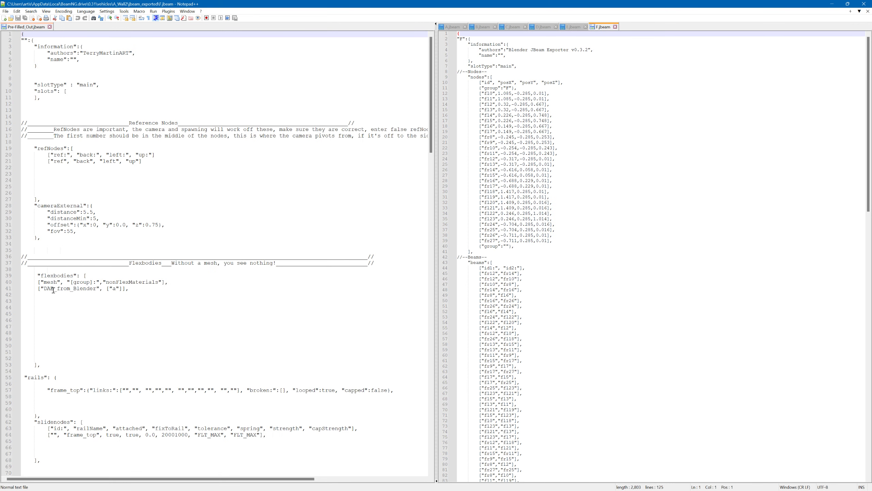
# - Replace the placeholder mesh name in the flexbodies section with "A" and repeat that line five times directly below it
pyautogui.moveTo(44, 290); pyautogui.dragTo(15, 291)
pyautogui.write('A')
pyautogui.hotkey('ctrl', 'c')
pyautogui.press('Down')
pyautogui.hotkey('ctrl', 'v')
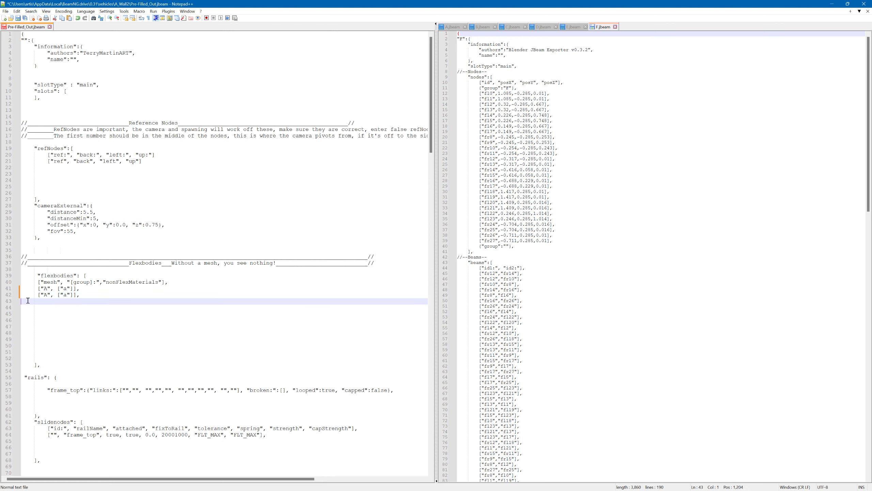
pyautogui.press('Down')
pyautogui.hotkey('ctrl', 'v')
pyautogui.press('Down')
pyautogui.hotkey('ctrl', 'v')
pyautogui.press('Down')
pyautogui.hotkey('ctrl', 'v')
pyautogui.press('Down')
pyautogui.hotkey('ctrl', 'v')
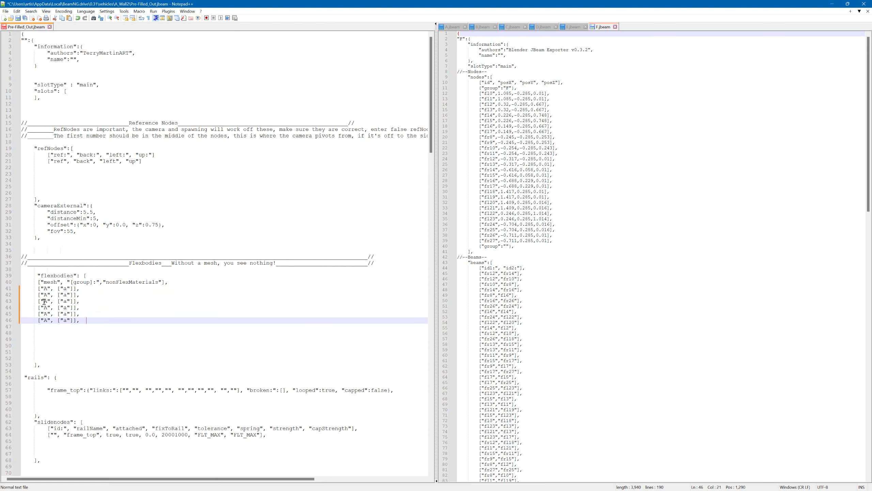
# - Rename the meshes in the five duplicated flexbodies lines to B, C, D, E and F in order
pyautogui.doubleClick(46, 295)
pyautogui.write('B')
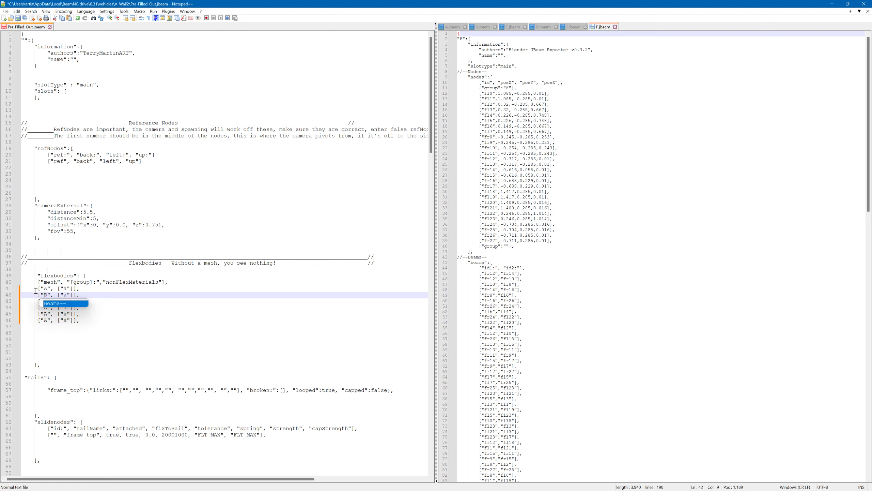
pyautogui.doubleClick(45, 300)
pyautogui.write('C')
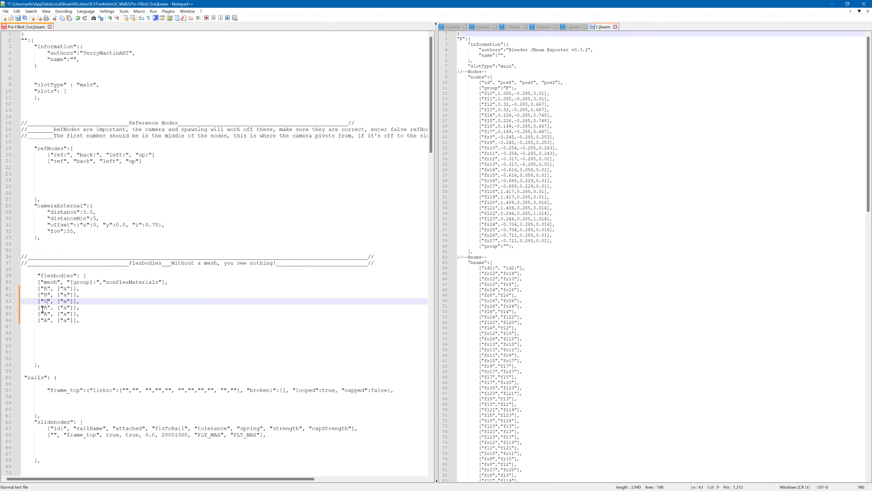
pyautogui.doubleClick(45, 308)
pyautogui.write('D')
pyautogui.click(47, 314)
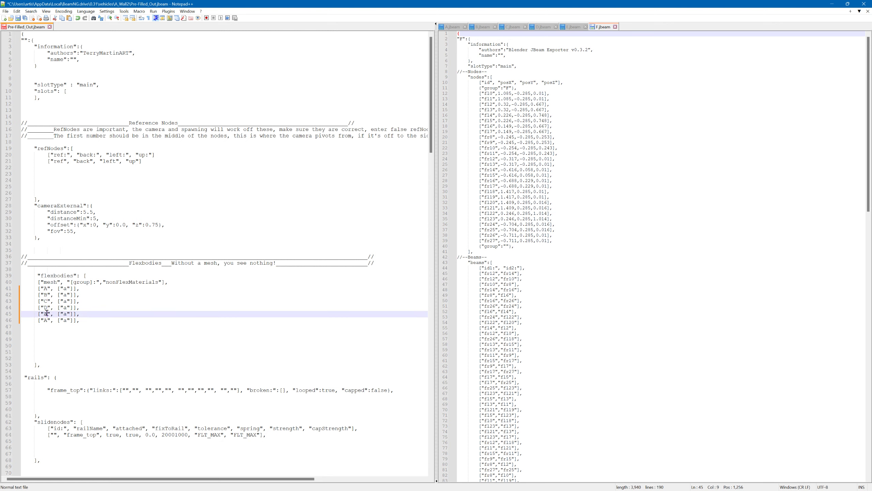
pyautogui.doubleClick(47, 313)
pyautogui.write('E')
pyautogui.click(45, 320)
pyautogui.doubleClick(46, 320)
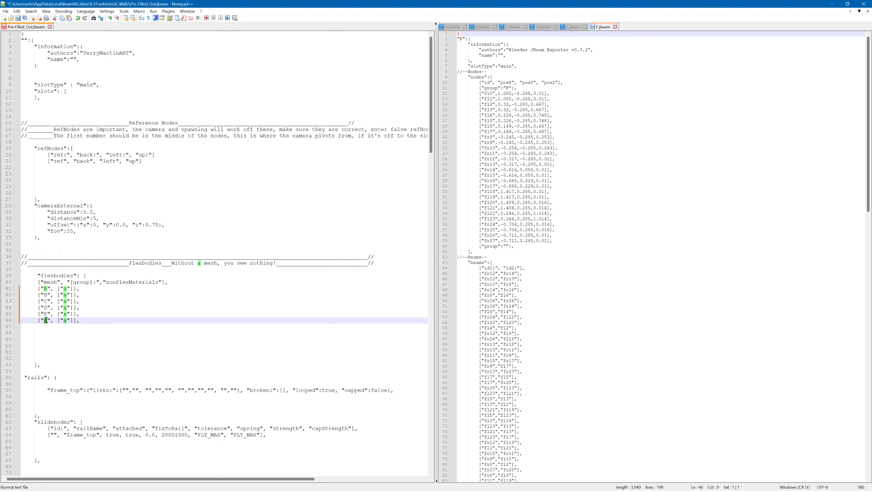
pyautogui.write('F')
# - Set the group names of the B to F flexbodies lines to b, c, d, e and f respectively
pyautogui.doubleClick(66, 294)
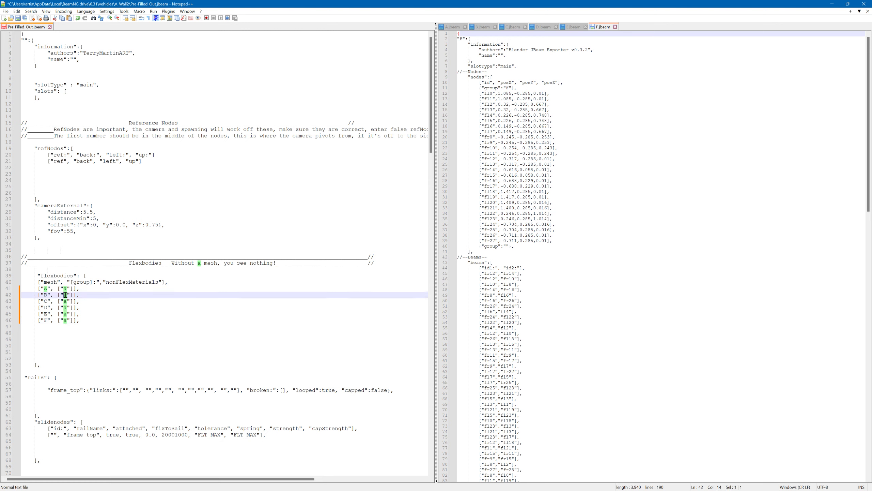
pyautogui.write('b')
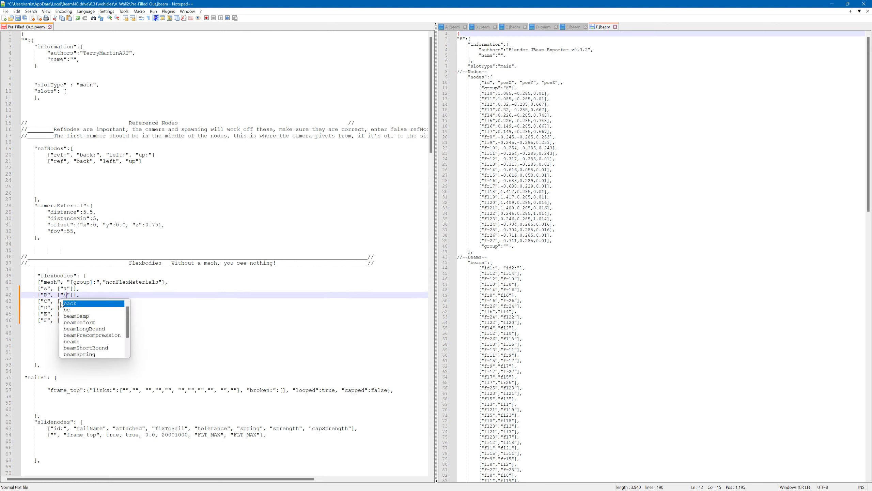
pyautogui.press('Escape')
pyautogui.doubleClick(65, 301)
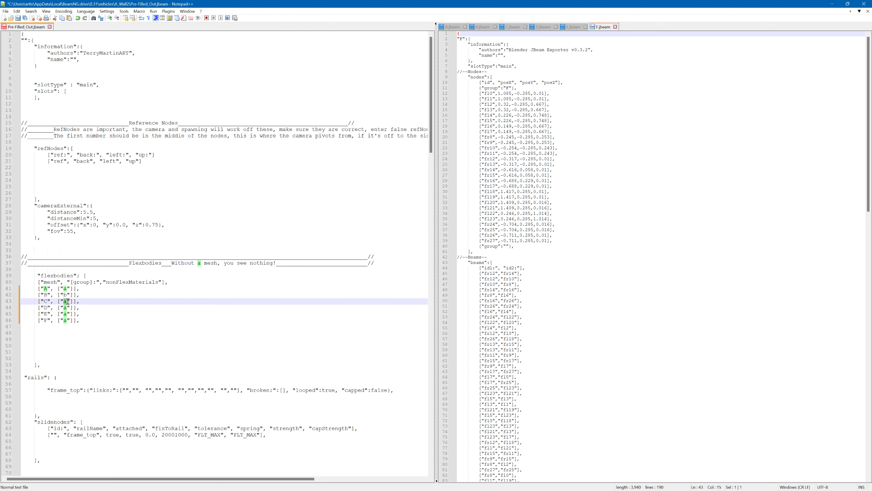
pyautogui.write('c')
pyautogui.press('Escape')
pyautogui.doubleClick(65, 308)
pyautogui.write('d')
pyautogui.click(64, 314)
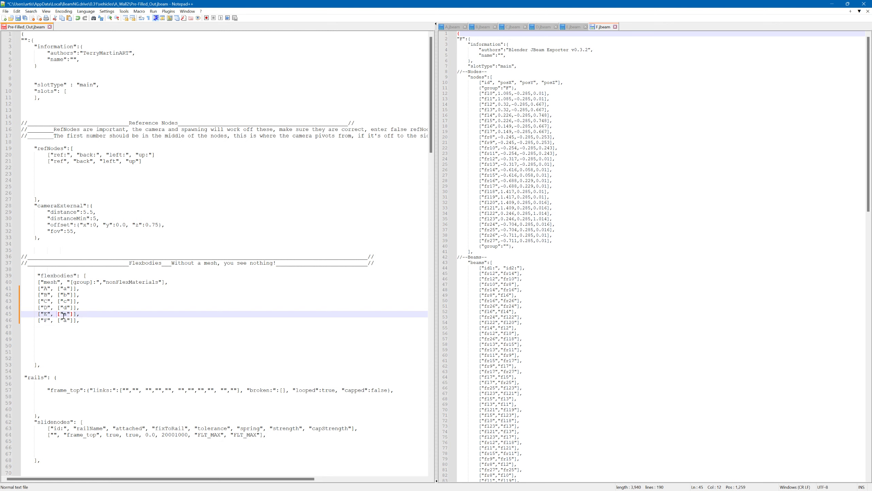
pyautogui.doubleClick(65, 314)
pyautogui.write('e')
pyautogui.doubleClick(48, 320)
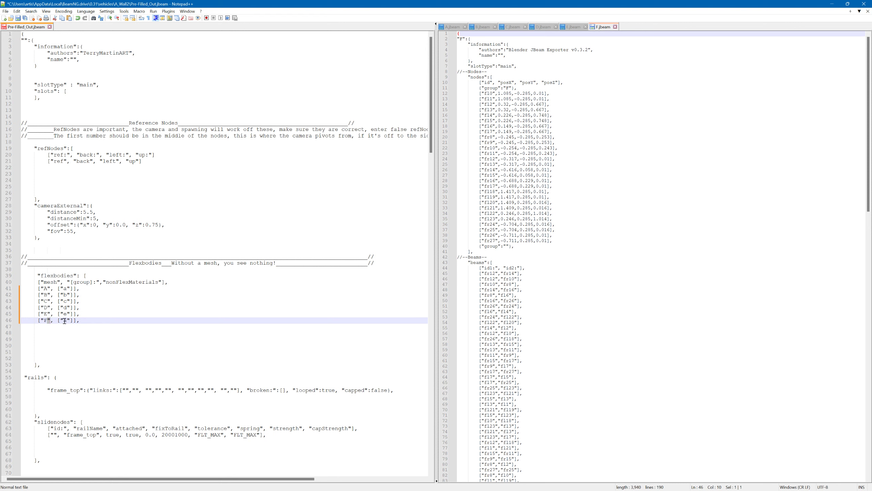
pyautogui.doubleClick(64, 320)
pyautogui.write('f')
pyautogui.click(111, 306)
# - Delete the whole "rails" and "slidenodes" sections from Pre-Filled_Out.jbeam
pyautogui.scroll(-4, 152, 303)
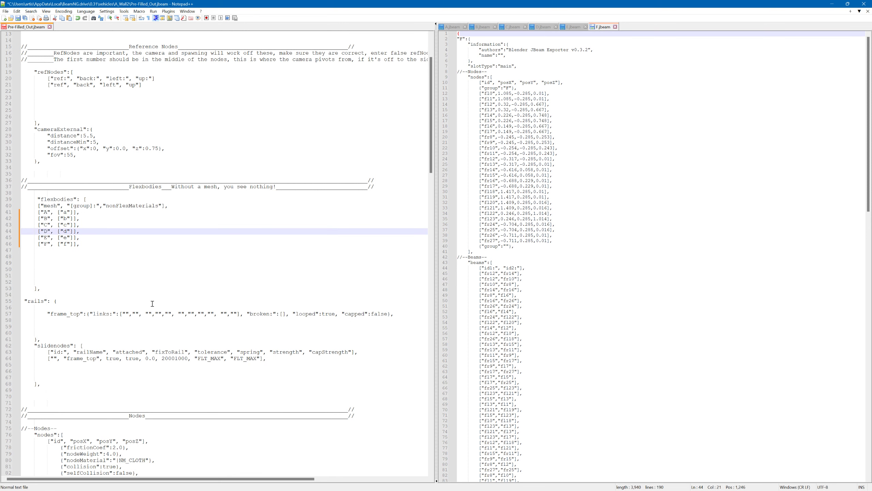
pyautogui.moveTo(22, 301); pyautogui.dragTo(393, 381)
pyautogui.press('Delete')
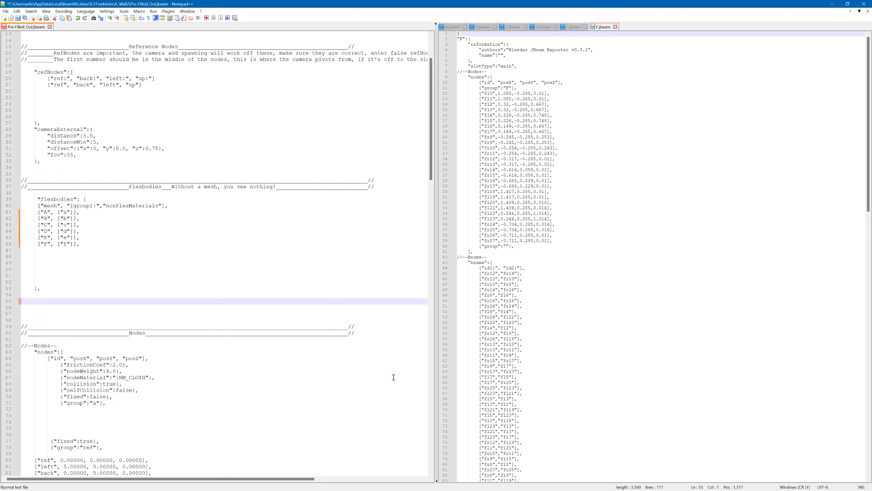
# - Copy the {"group":"a"} line in the nodes section and insert 18 blank lines beneath it to make room
pyautogui.scroll(-7, 217, 311)
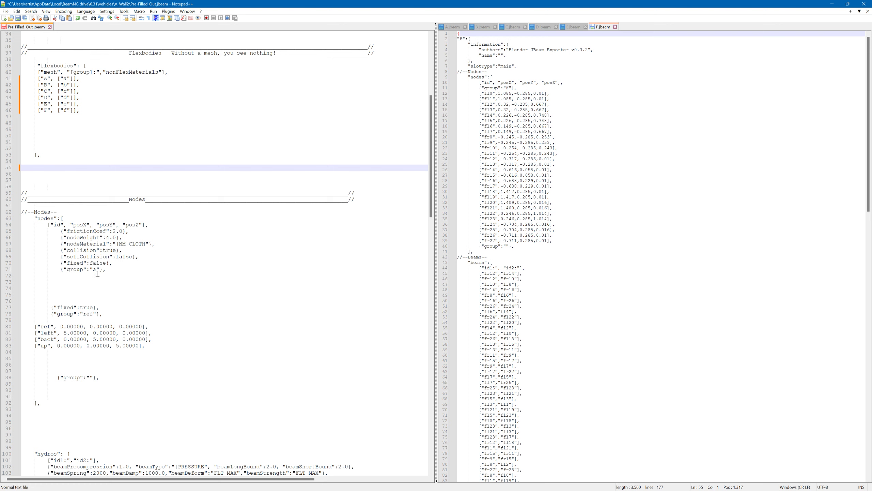
pyautogui.click(111, 270)
pyautogui.moveTo(110, 270); pyautogui.dragTo(1, 270)
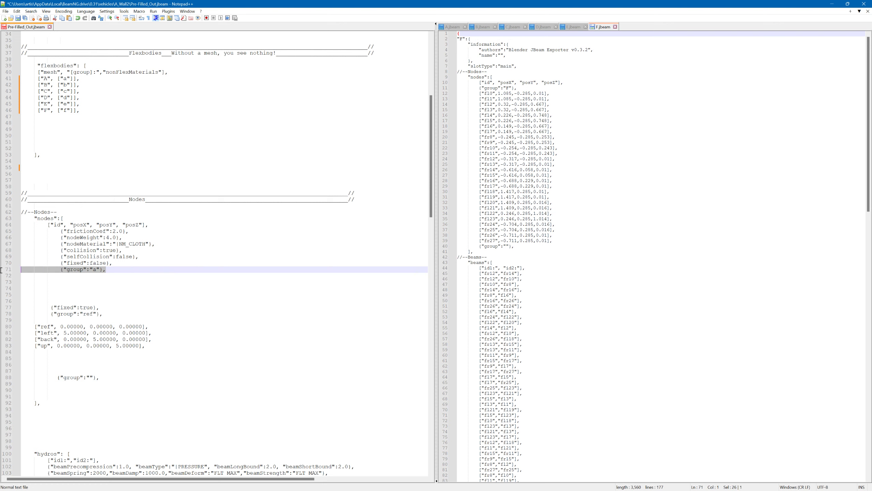
pyautogui.click(30, 280)
pyautogui.press('Return')
pyautogui.press('Return')
pyautogui.press('Return')
pyautogui.press('Return')
pyautogui.press('Return')
pyautogui.press('Return')
pyautogui.press('Return')
pyautogui.press('Return')
pyautogui.press('Return')
pyautogui.press('Return')
pyautogui.press('Return')
pyautogui.press('Return')
pyautogui.press('Return')
pyautogui.press('Return')
pyautogui.press('Return')
pyautogui.press('Return')
pyautogui.press('Return')
pyautogui.press('Return')
# - Paste the {"group":"a"} line five times into the blank area of the nodes section, on every second line from line 74
pyautogui.click(24, 286)
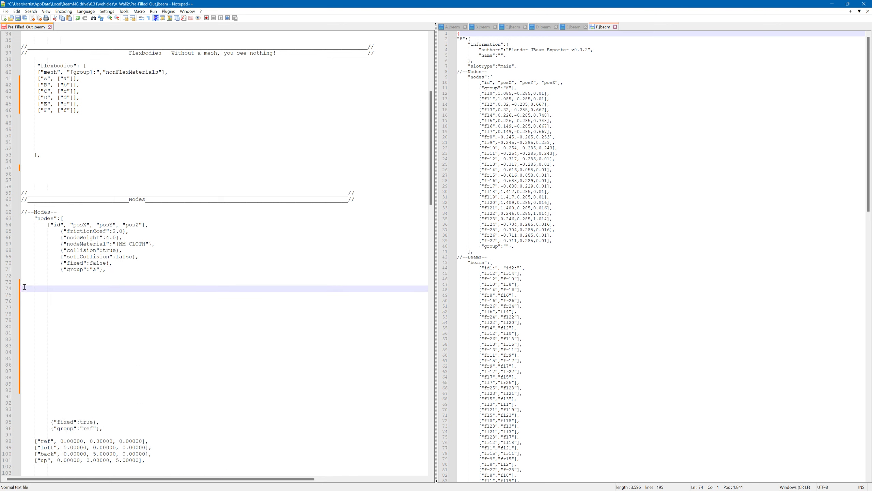
pyautogui.hotkey('ctrl', 'v')
pyautogui.click(23, 300)
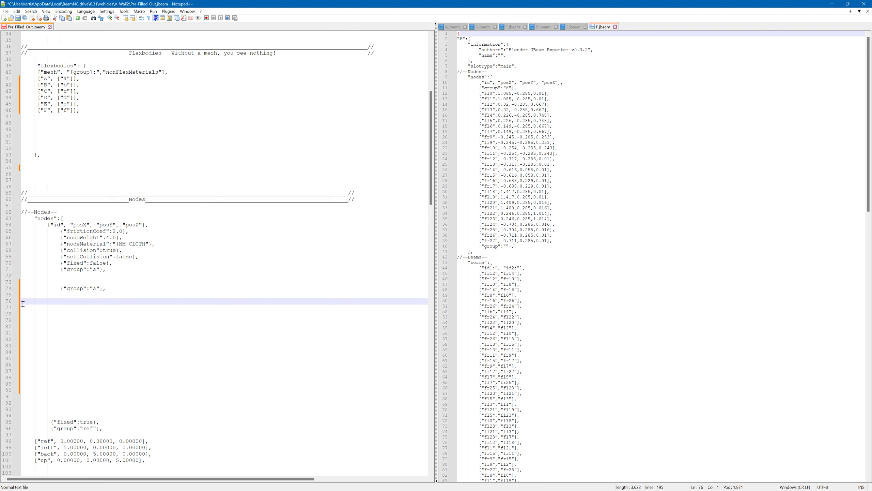
pyautogui.hotkey('ctrl', 'v')
pyautogui.click(23, 314)
pyautogui.hotkey('ctrl', 'v')
pyautogui.click(24, 326)
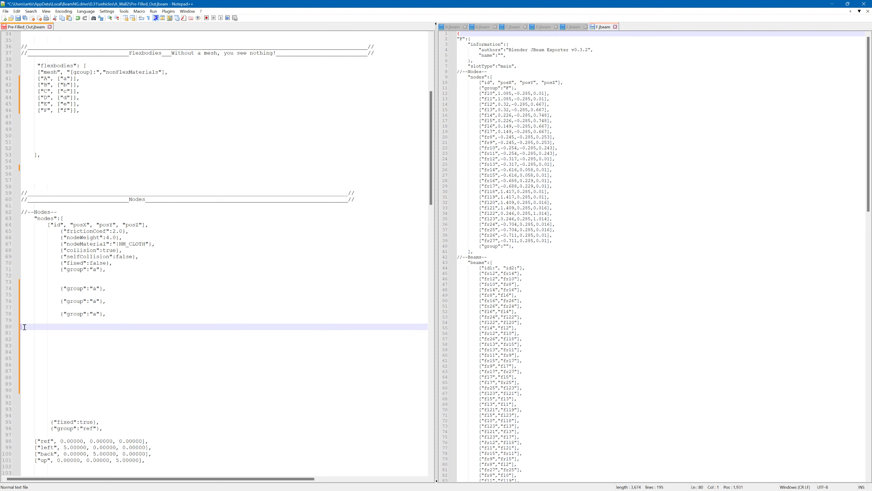
pyautogui.hotkey('ctrl', 'v')
pyautogui.click(24, 341)
pyautogui.hotkey('ctrl', 'v')
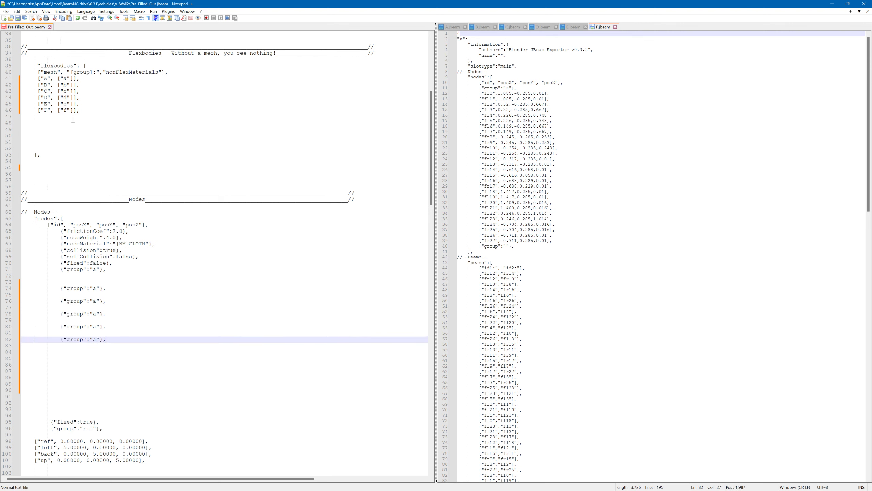
# - Rename the five pasted group lines in the nodes section to b, c, d, e and f in order
pyautogui.doubleClick(95, 288)
pyautogui.write('b')
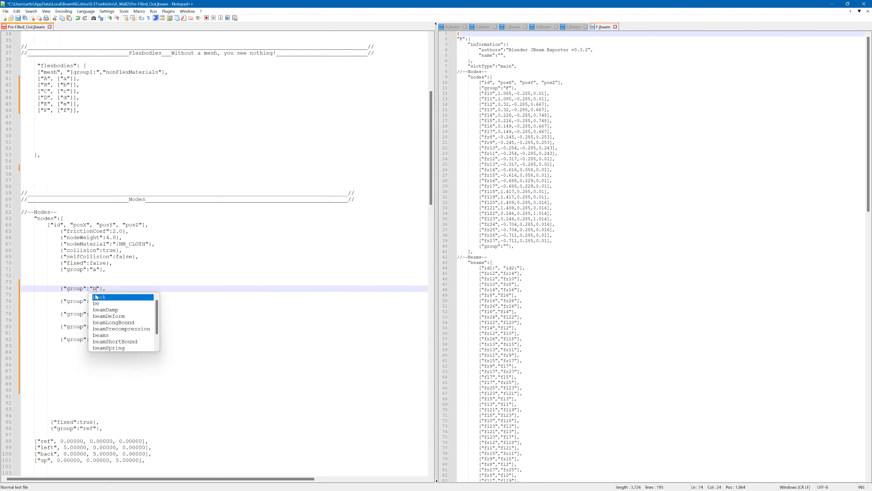
pyautogui.click(80, 301)
pyautogui.doubleClick(95, 301)
pyautogui.write('c')
pyautogui.click(80, 306)
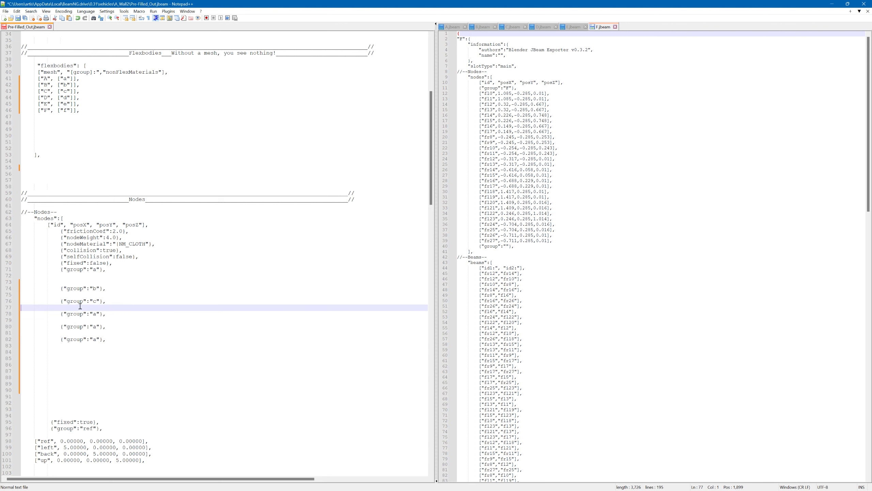
pyautogui.doubleClick(94, 313)
pyautogui.write('d')
pyautogui.click(93, 319)
pyautogui.doubleClick(94, 326)
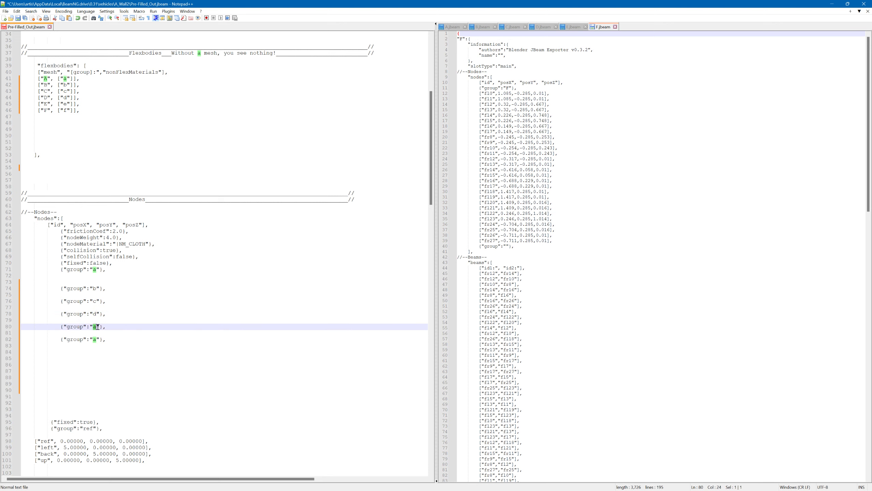
pyautogui.write('e')
pyautogui.click(90, 333)
pyautogui.doubleClick(94, 339)
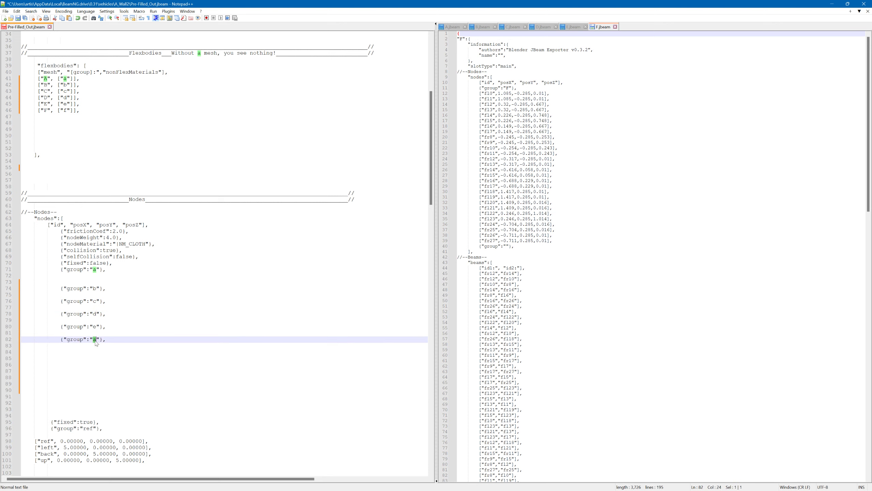
pyautogui.write('f')
pyautogui.click(148, 326)
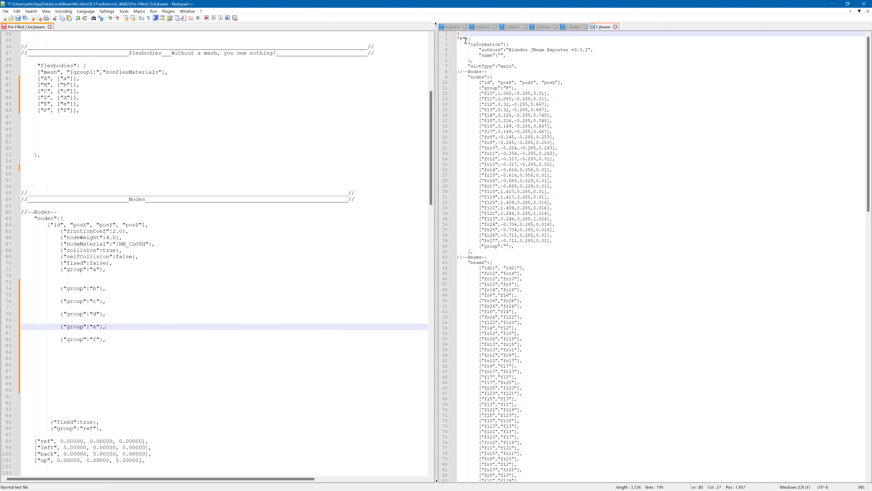
# - Copy the node rows ar0 to ar29 from A.jbeam to just below the group "a" line in Pre-Filled_Out.jbeam
pyautogui.click(452, 27)
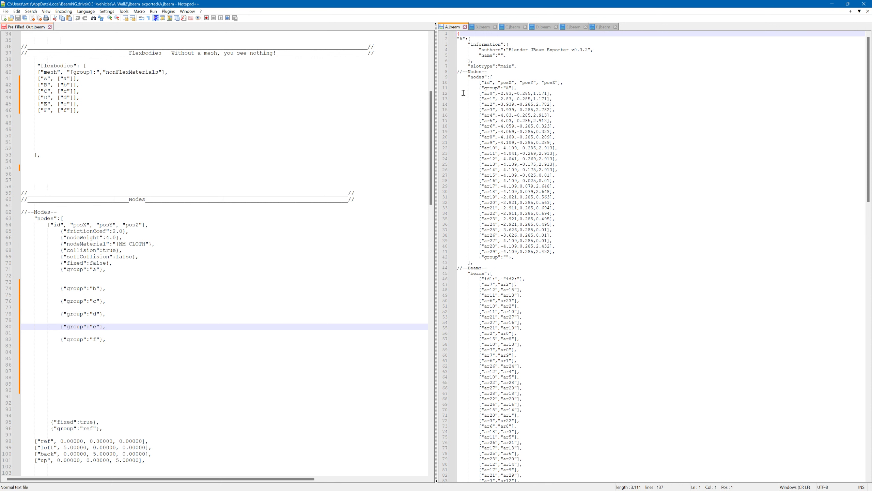
pyautogui.moveTo(462, 94); pyautogui.dragTo(607, 250)
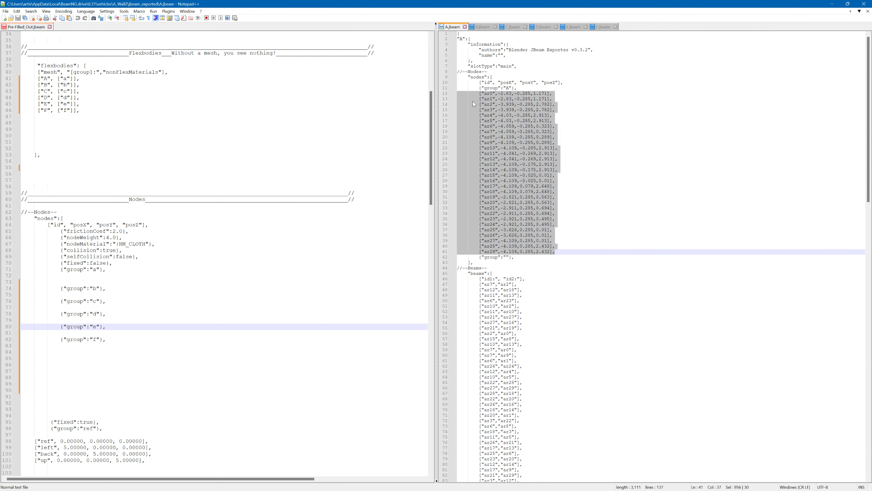
pyautogui.moveTo(474, 104); pyautogui.dragTo(29, 278)
# - Copy the node rows br0 to br26 from B.jbeam to just below the group "b" line in the template
pyautogui.click(484, 27)
pyautogui.moveTo(461, 91); pyautogui.dragTo(587, 235)
pyautogui.scroll(-5, 319, 226)
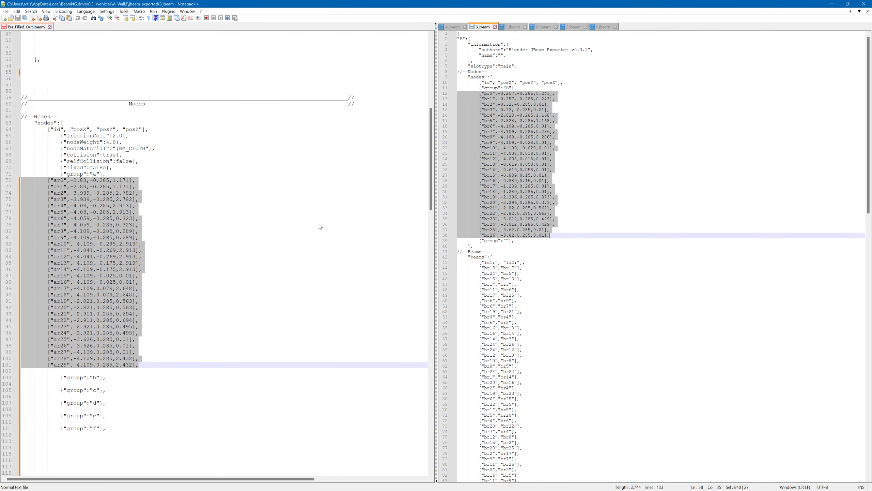
pyautogui.scroll(-5, 319, 227)
pyautogui.moveTo(465, 101); pyautogui.dragTo(117, 288)
# - Copy all the node rows of C.jbeam, through cr54, to just below the group "c" line in the template
pyautogui.click(508, 27)
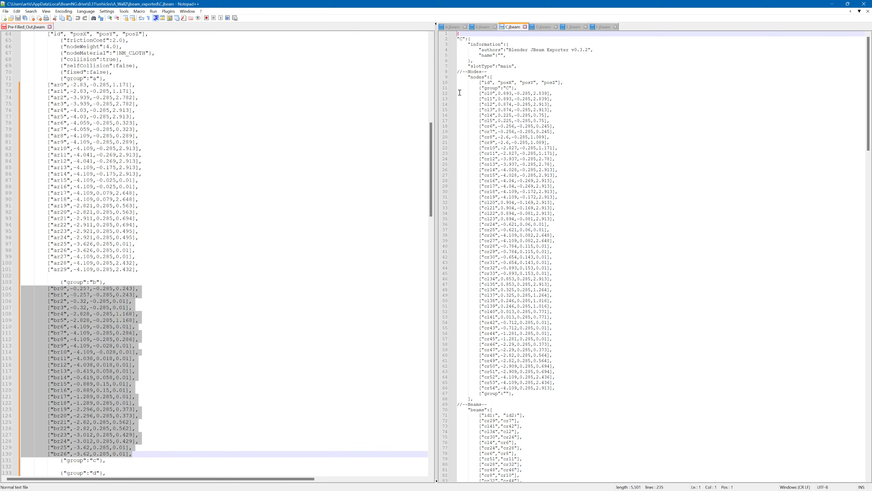
pyautogui.moveTo(459, 93); pyautogui.dragTo(654, 387)
pyautogui.scroll(-11, 265, 286)
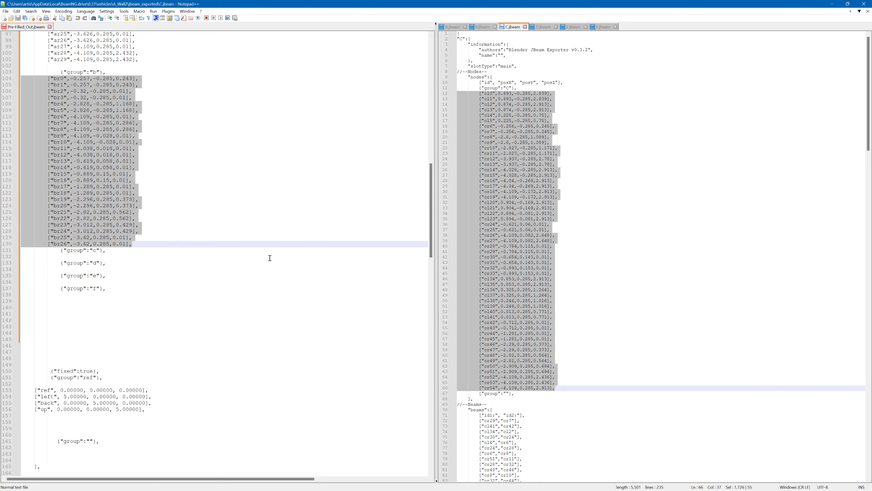
pyautogui.moveTo(498, 119); pyautogui.dragTo(26, 261)
# - Copy the node rows dl0 to dl24 from D.jbeam to just below the group "d" line in the template
pyautogui.click(540, 27)
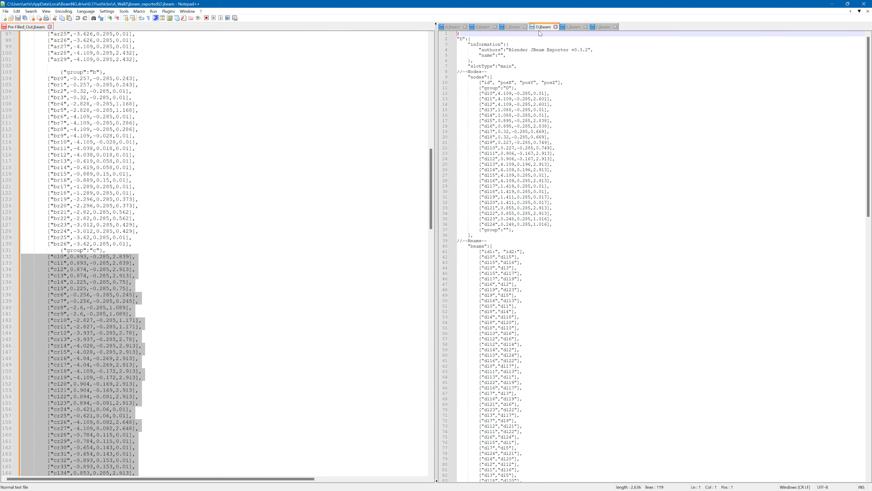
pyautogui.moveTo(458, 93); pyautogui.dragTo(553, 223)
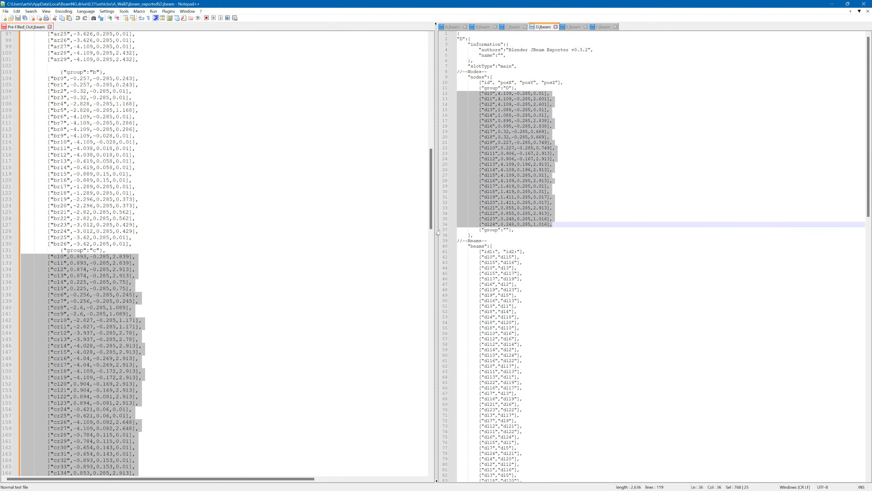
pyautogui.scroll(-6, 312, 194)
pyautogui.scroll(-12, 313, 194)
pyautogui.moveTo(470, 121); pyautogui.dragTo(29, 274)
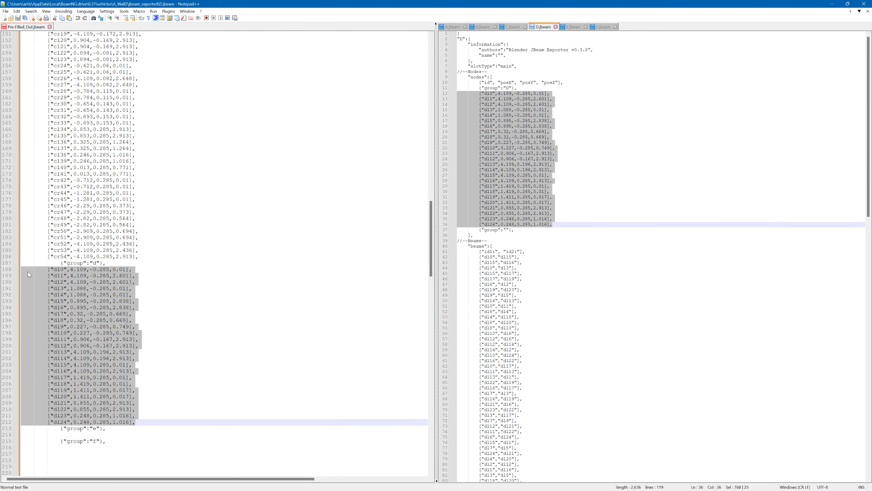
# - Copy the node rows el0 to el10 from E.jbeam to just below the group "e" line in the template
pyautogui.click(571, 28)
pyautogui.moveTo(467, 93); pyautogui.dragTo(554, 147)
pyautogui.moveTo(459, 93); pyautogui.dragTo(569, 146)
pyautogui.scroll(-3, 285, 208)
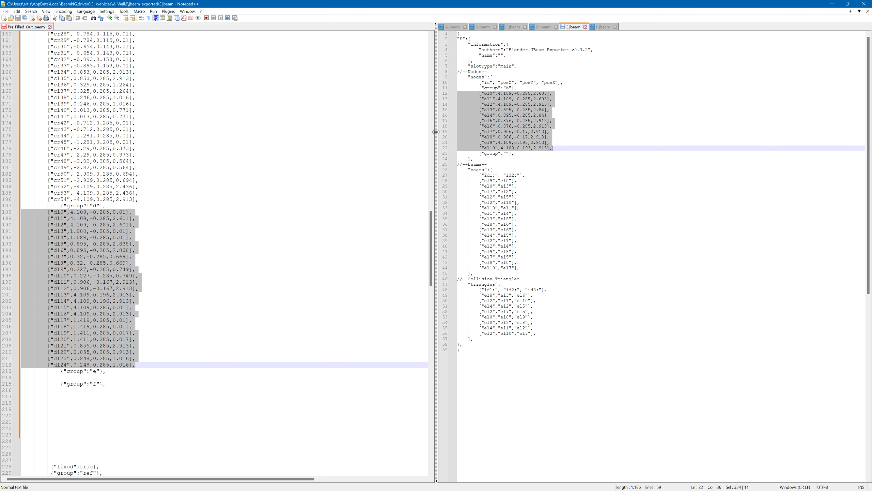
pyautogui.moveTo(470, 94); pyautogui.dragTo(40, 374)
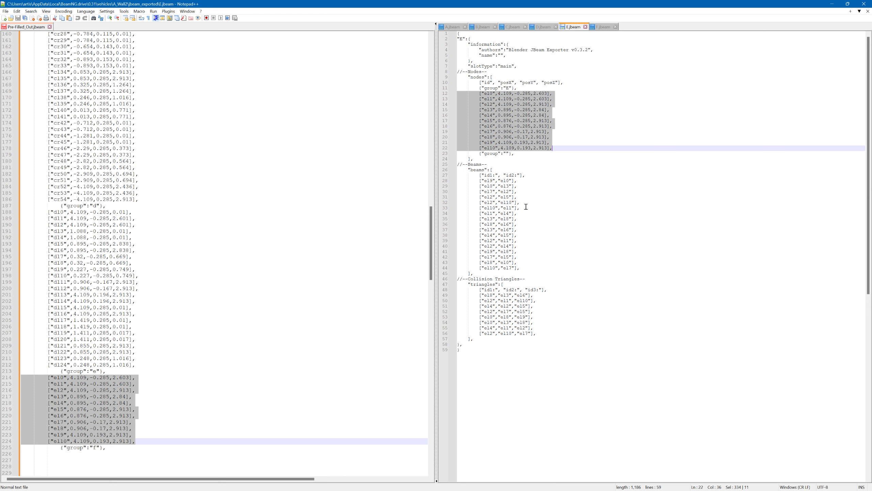
# - Copy the node rows fl0 to fr27 from F.jbeam to just below the group "f" line in the template
pyautogui.click(603, 28)
pyautogui.moveTo(549, 243); pyautogui.dragTo(457, 93)
pyautogui.scroll(-10, 340, 187)
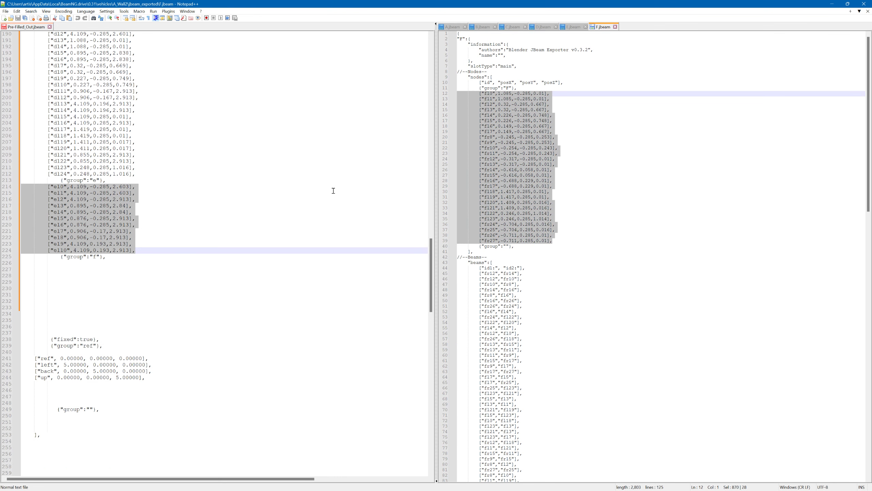
pyautogui.keyDown('ctrl'); pyautogui.moveTo(476, 105); pyautogui.dragTo(24, 263); pyautogui.keyUp('ctrl')
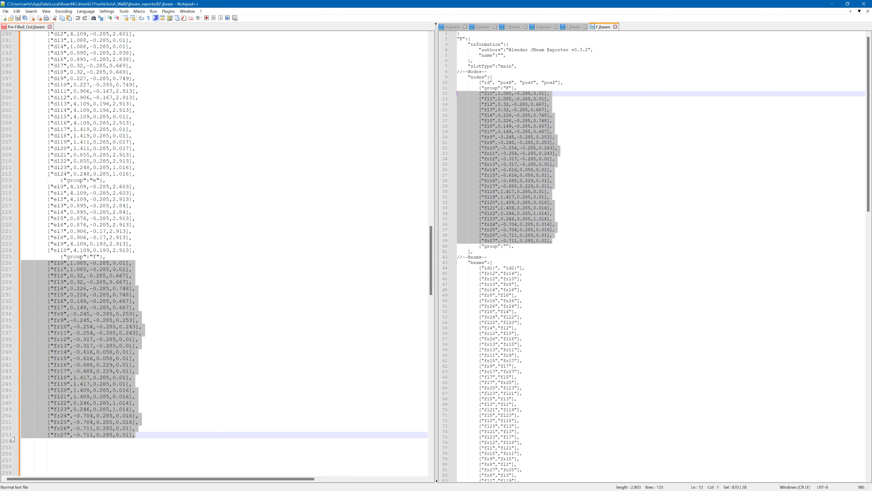
pyautogui.scroll(3, 306, 335)
pyautogui.moveTo(443, 253); pyautogui.dragTo(422, 268)
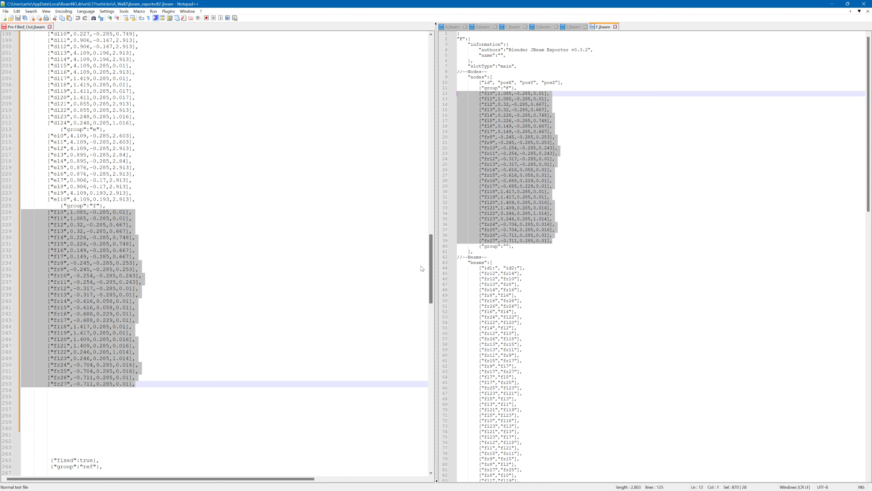
pyautogui.scroll(1, 422, 268)
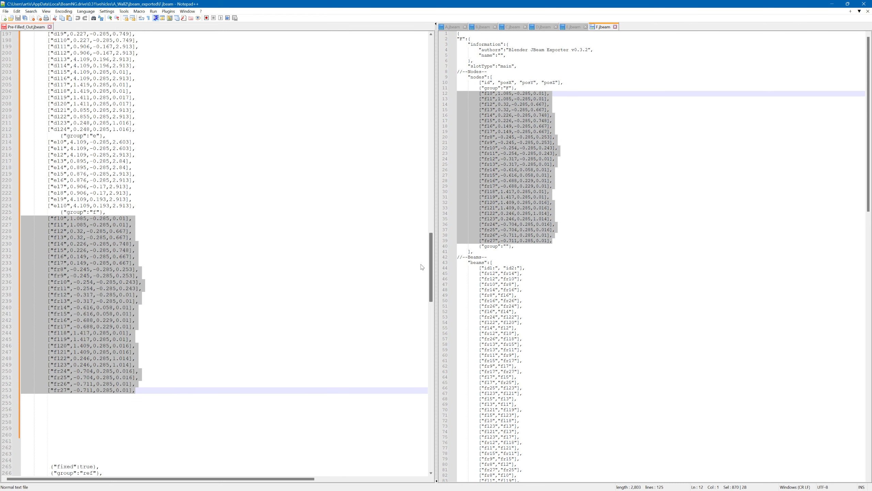
pyautogui.scroll(5, 422, 268)
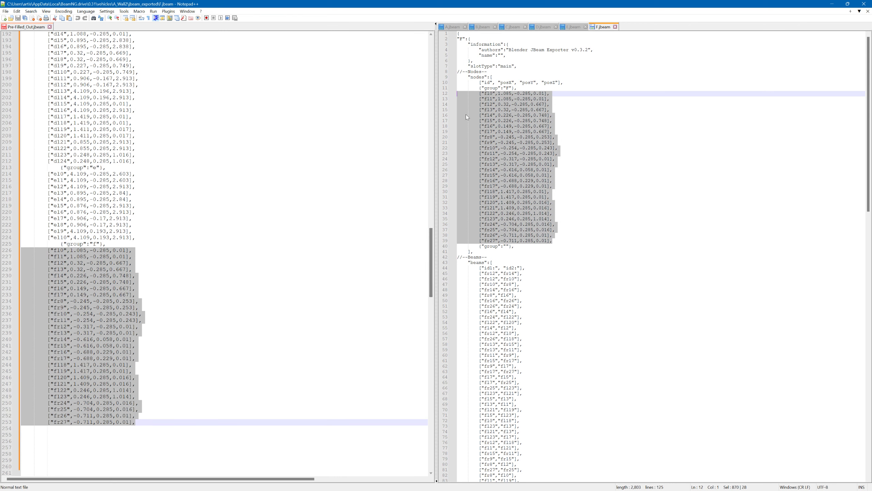
# - Copy all the beam rows of A.jbeam, through "ar29","ar9", to just below the beamDeform line in the template's Beams section
pyautogui.click(453, 28)
pyautogui.scroll(-20, 312, 228)
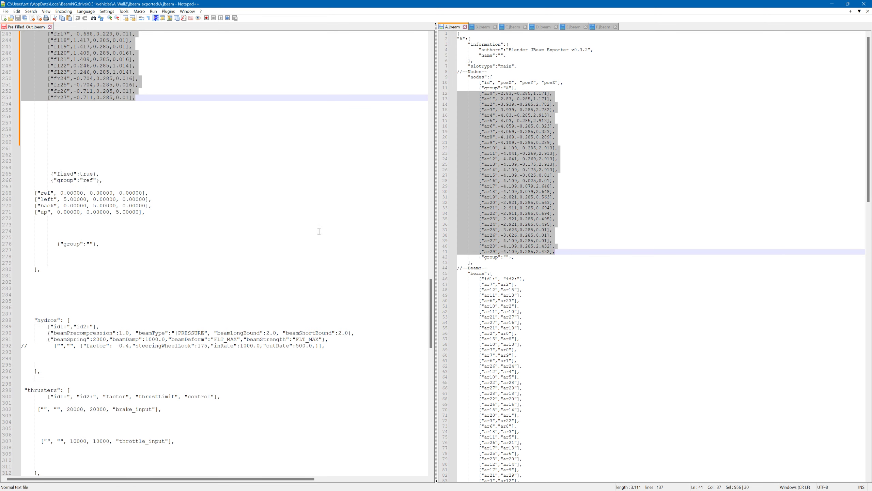
pyautogui.scroll(-10, 320, 231)
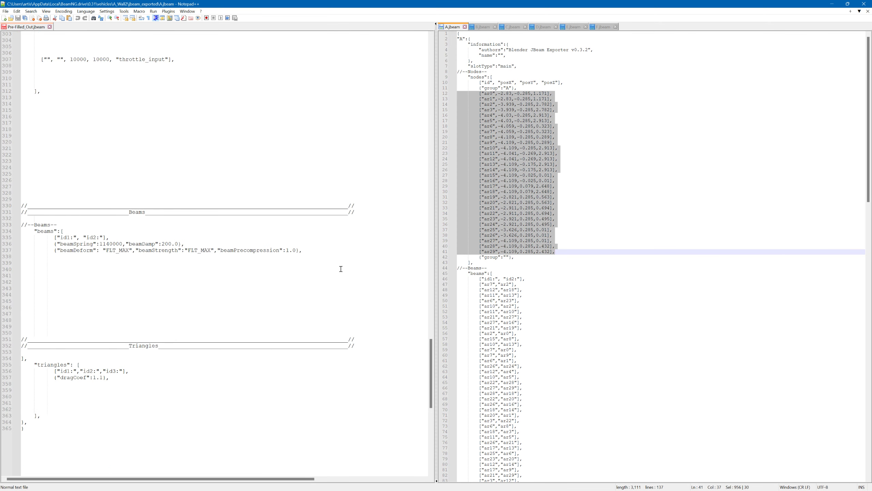
pyautogui.click(462, 285)
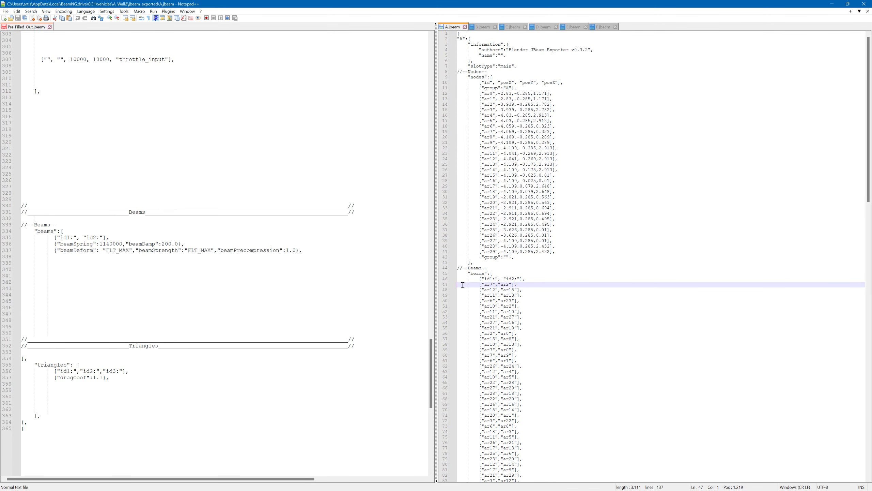
pyautogui.click(464, 312)
pyautogui.moveTo(459, 286); pyautogui.dragTo(567, 283)
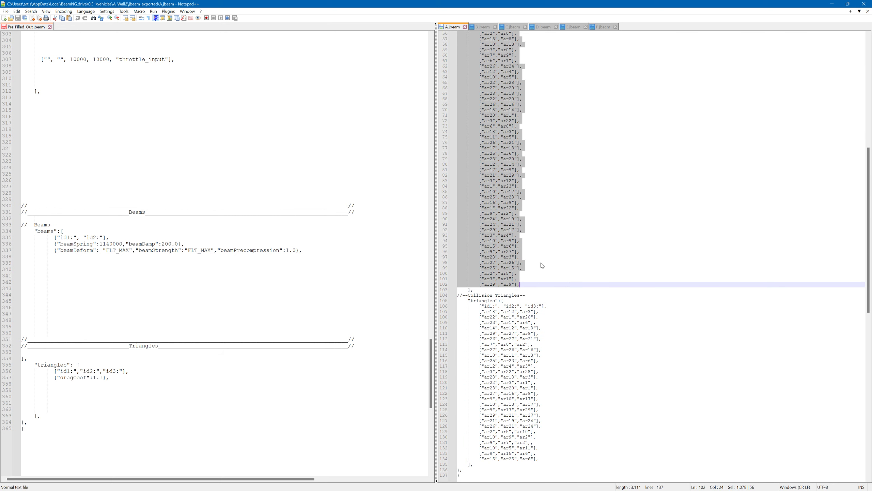
pyautogui.moveTo(476, 144); pyautogui.dragTo(24, 256)
# - Copy all the beam rows of B.jbeam, through "br8","br24", below the fragment A beams in the template, leaving a blank line between
pyautogui.click(482, 28)
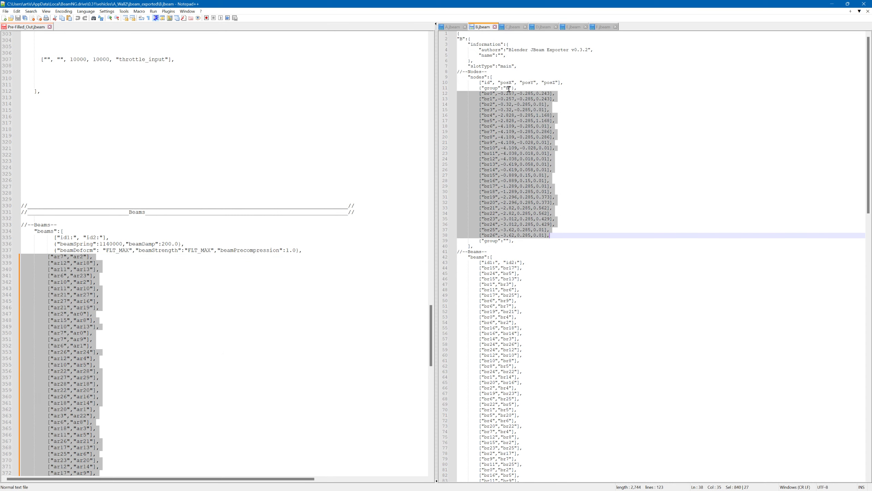
pyautogui.moveTo(469, 270); pyautogui.dragTo(572, 305)
pyautogui.scroll(-14, 268, 306)
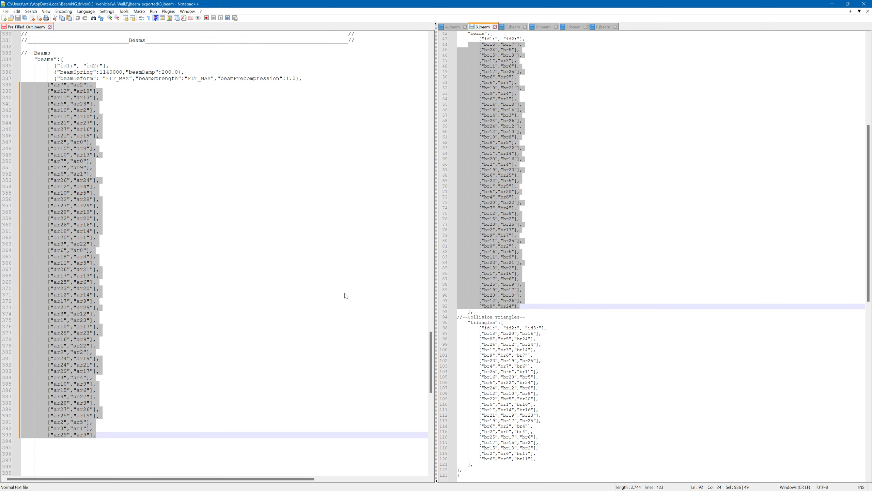
pyautogui.keyDown('ctrl'); pyautogui.moveTo(482, 244); pyautogui.dragTo(27, 354); pyautogui.keyUp('ctrl')
# - Copy all the beam rows of C.jbeam, through "cr49","cr11", below the fragment B beams in the template, leaving a blank line between
pyautogui.click(506, 28)
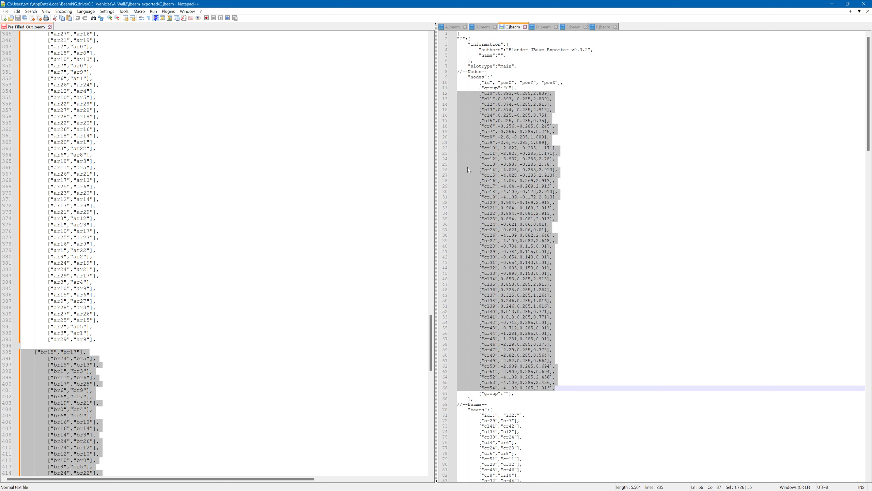
pyautogui.scroll(-5, 507, 360)
pyautogui.moveTo(468, 341); pyautogui.dragTo(570, 351)
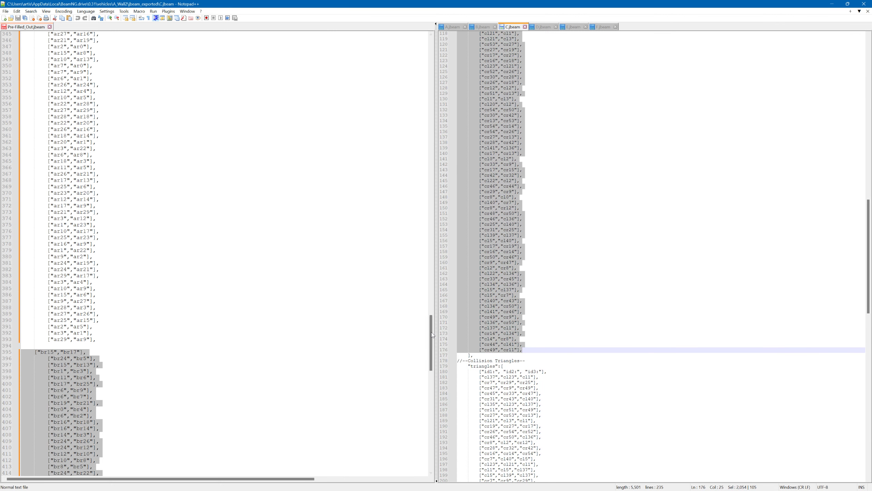
pyautogui.moveTo(432, 334); pyautogui.dragTo(429, 398)
pyautogui.moveTo(519, 256); pyautogui.dragTo(25, 174)
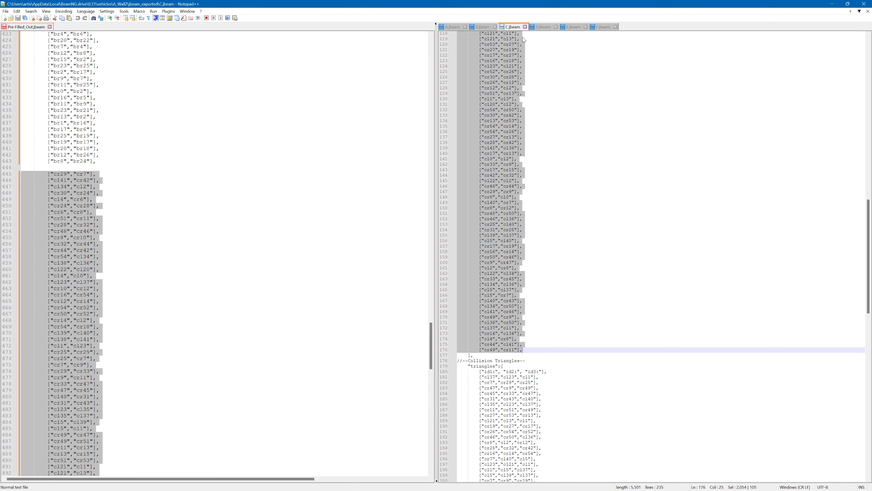
# - Copy all the beam rows of D.jbeam, through "dl20","dl24", below the fragment C beams in the template, leaving a blank line between
pyautogui.click(544, 28)
pyautogui.moveTo(462, 257); pyautogui.dragTo(585, 304)
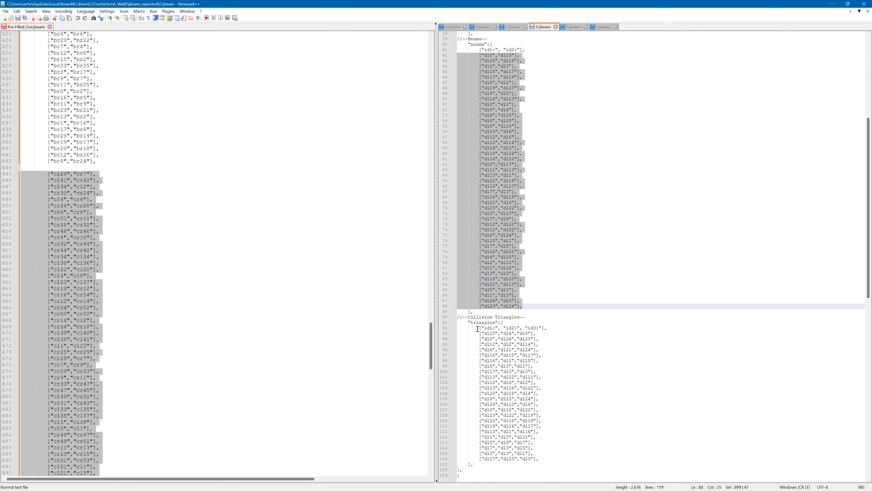
pyautogui.moveTo(432, 338); pyautogui.dragTo(432, 396)
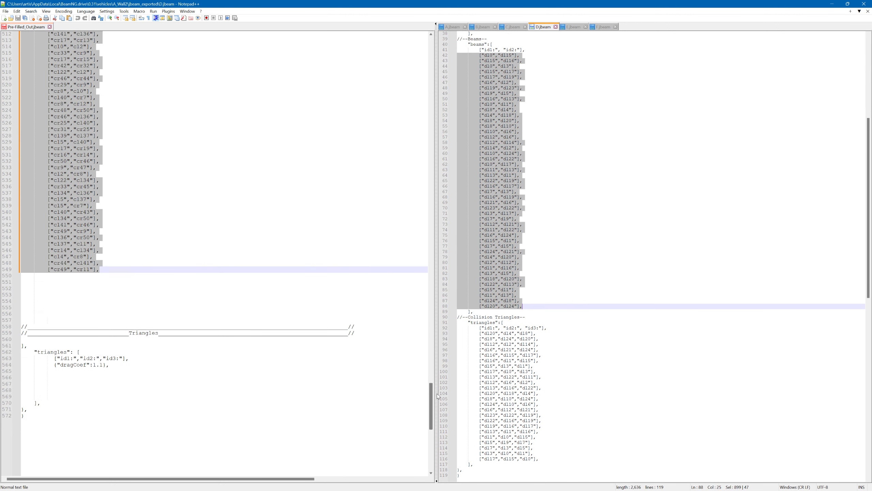
pyautogui.moveTo(478, 218); pyautogui.dragTo(22, 283)
# - Copy all the beam rows of E.jbeam, through "el10","el7", below the fragment D beams in the template, leaving a blank line between
pyautogui.click(573, 28)
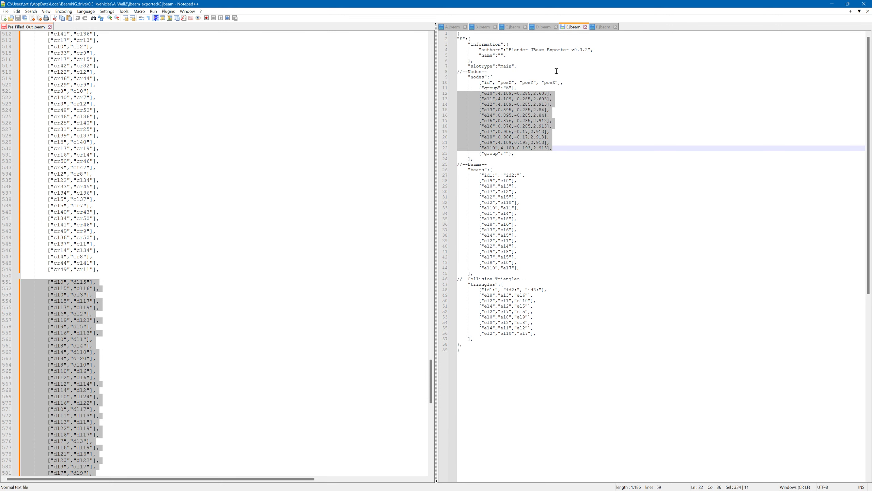
pyautogui.moveTo(459, 180); pyautogui.dragTo(545, 267)
pyautogui.scroll(-14, 402, 350)
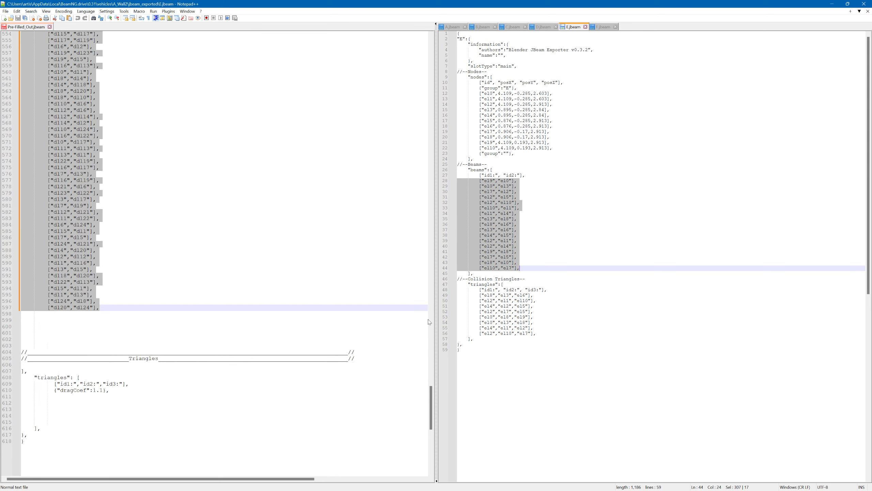
pyautogui.moveTo(476, 189); pyautogui.dragTo(28, 324)
# - Copy all the beam rows of F.jbeam, through "fr17","fr25", below the fragment E beams in the template, leaving a blank line between
pyautogui.click(604, 27)
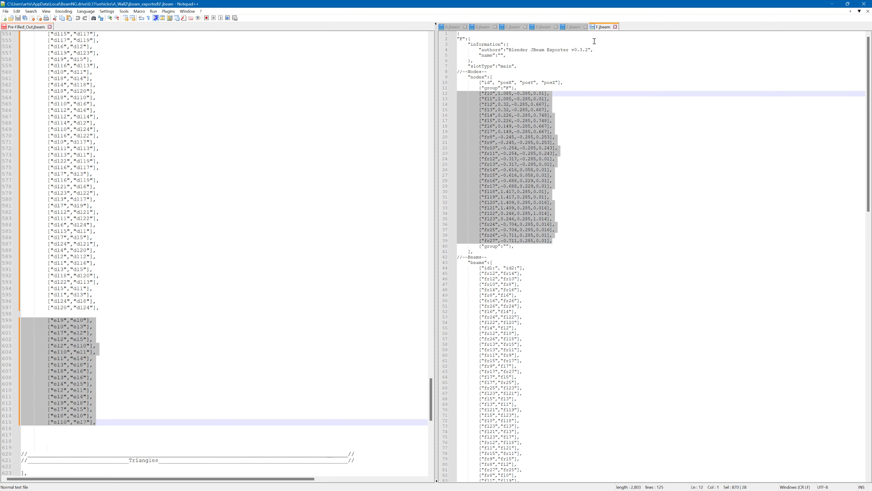
pyautogui.moveTo(460, 273); pyautogui.dragTo(569, 451)
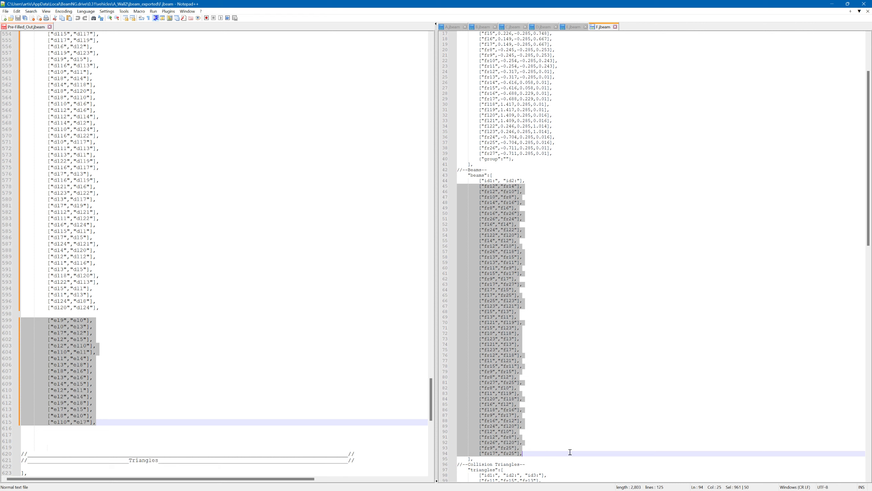
pyautogui.scroll(-7, 331, 350)
pyautogui.moveTo(491, 189); pyautogui.dragTo(28, 307)
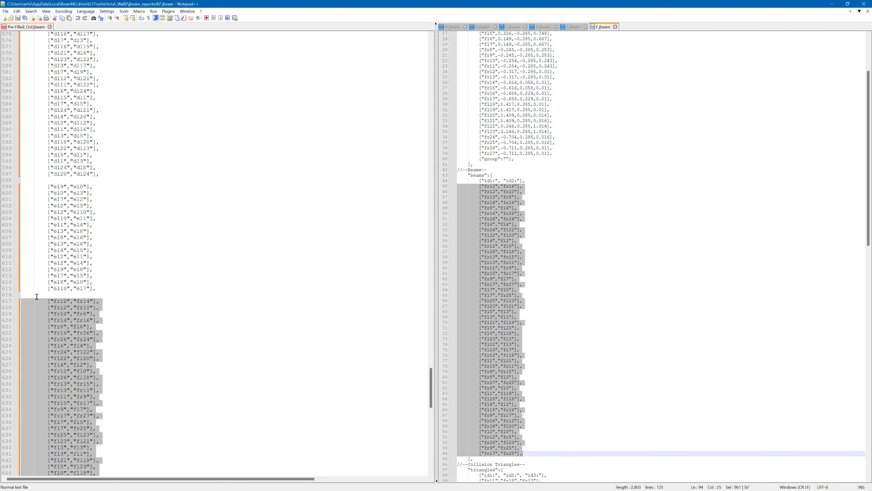
# - Copy all the collision triangle rows of A.jbeam to just below the dragCoef line in the template's Triangles section
pyautogui.click(458, 28)
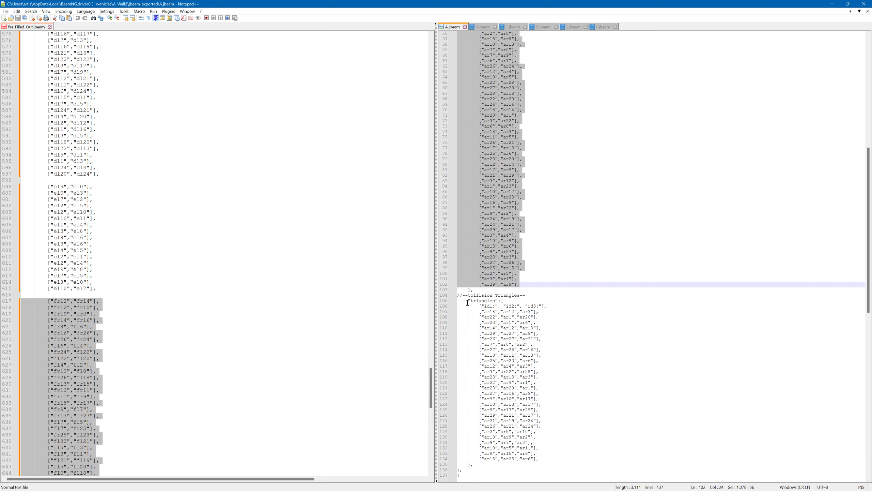
pyautogui.moveTo(462, 311); pyautogui.dragTo(590, 461)
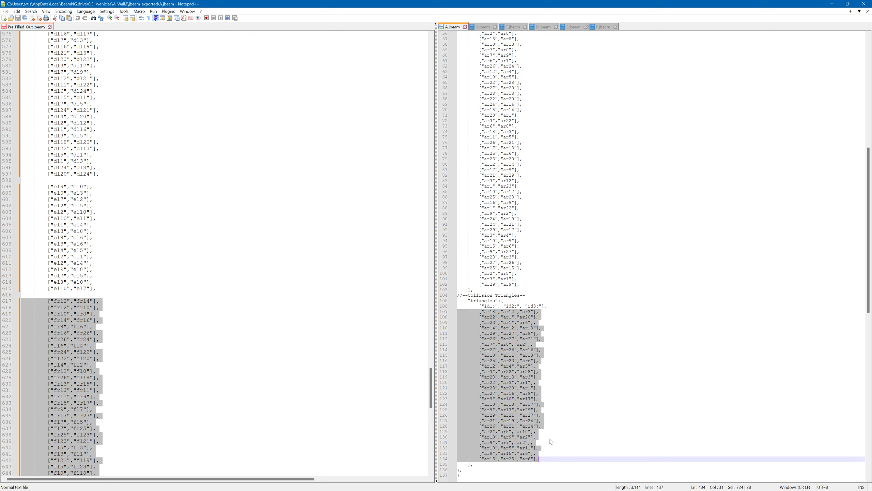
pyautogui.moveTo(432, 378); pyautogui.dragTo(426, 415)
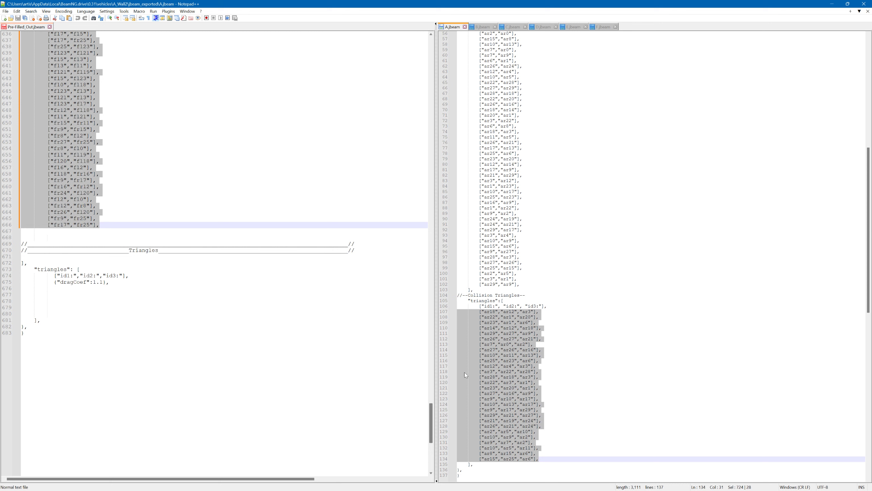
pyautogui.moveTo(464, 372); pyautogui.dragTo(26, 294)
# - Add six blank lines below the fragment A triangle rows in the template to make room for the other fragments
pyautogui.scroll(-4, 178, 313)
pyautogui.click(42, 396)
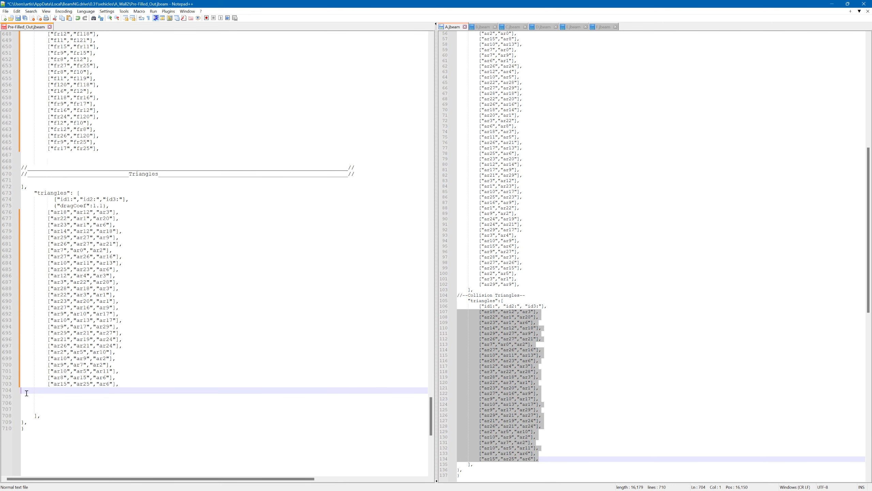
pyautogui.press('Return')
pyautogui.press('Return')
pyautogui.press('Return')
pyautogui.press('Return')
pyautogui.press('Return')
pyautogui.press('Return')
pyautogui.click(25, 395)
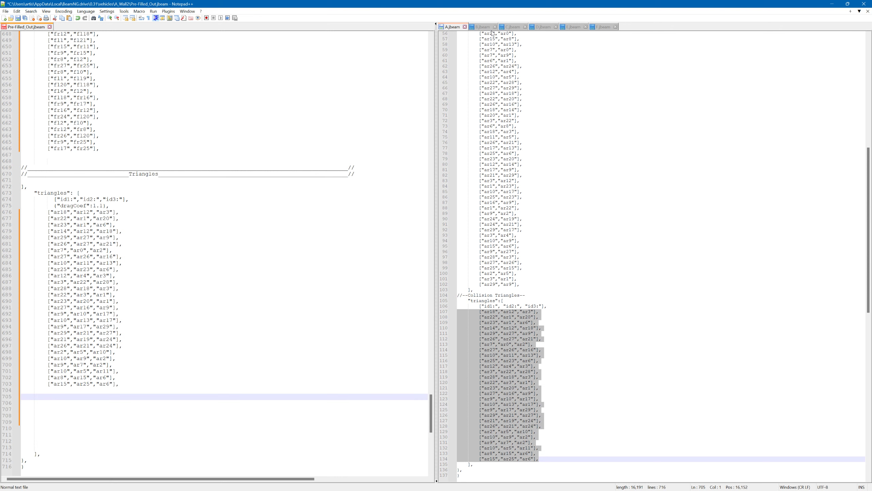
# - Copy all the collision triangle rows of B.jbeam below the fragment A triangles in the template, leaving a blank line between
pyautogui.click(482, 27)
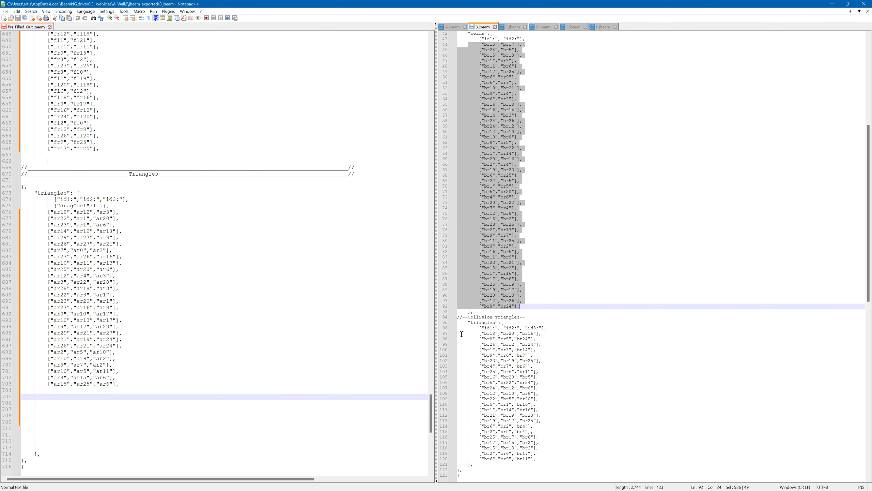
pyautogui.moveTo(462, 334); pyautogui.dragTo(578, 456)
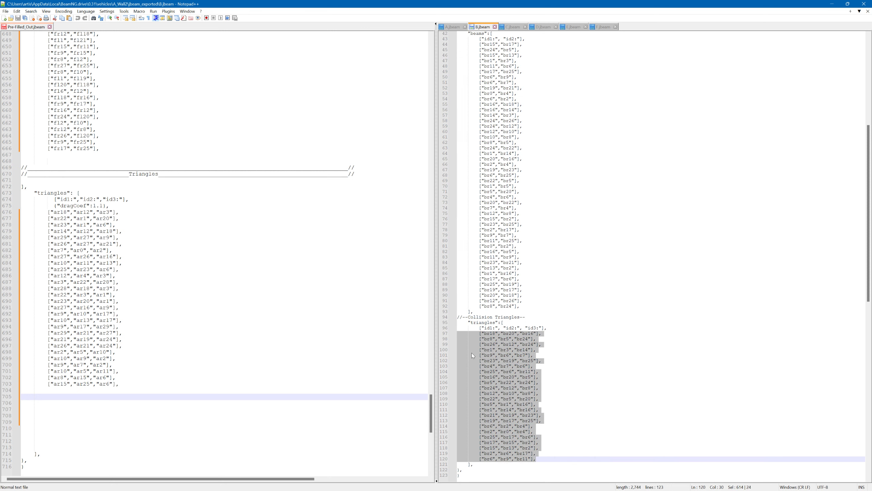
pyautogui.moveTo(469, 334); pyautogui.dragTo(26, 399)
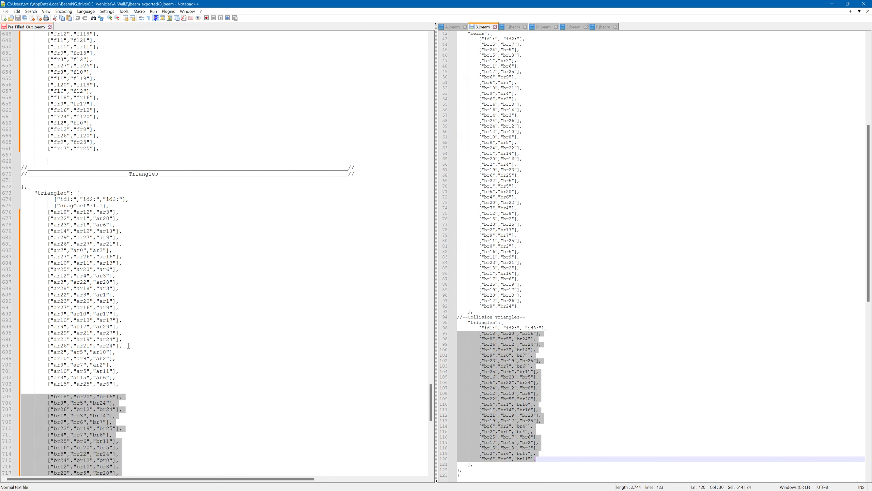
# - Copy all the collision triangle rows of C.jbeam below the fragment B triangles in the template, leaving a blank line between
pyautogui.click(504, 27)
pyautogui.scroll(-2, 505, 333)
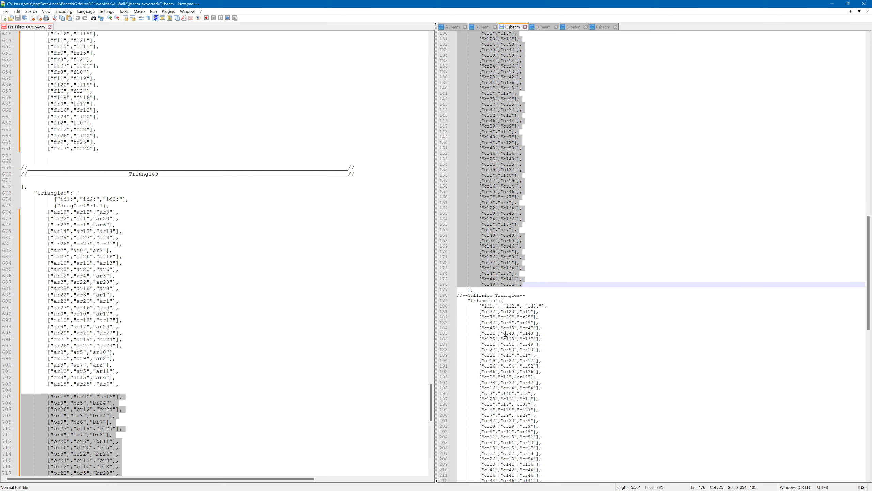
pyautogui.moveTo(459, 311); pyautogui.dragTo(597, 460)
pyautogui.scroll(-12, 395, 385)
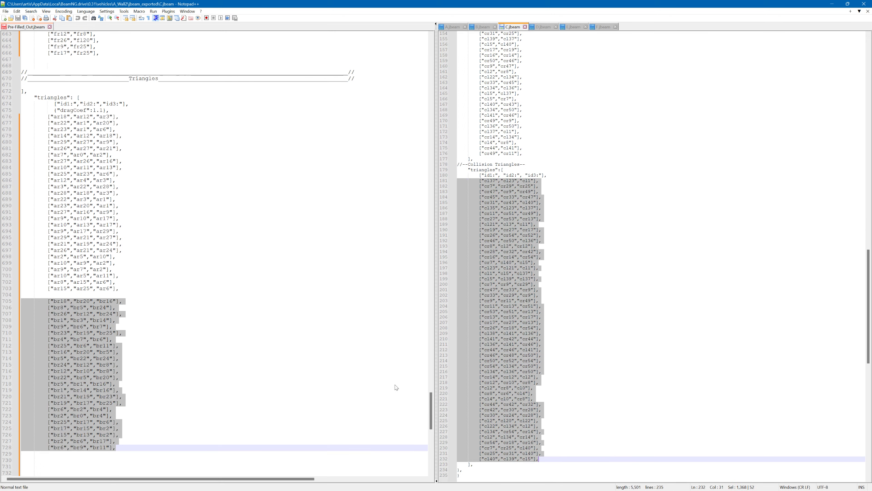
pyautogui.moveTo(493, 218); pyautogui.dragTo(24, 332)
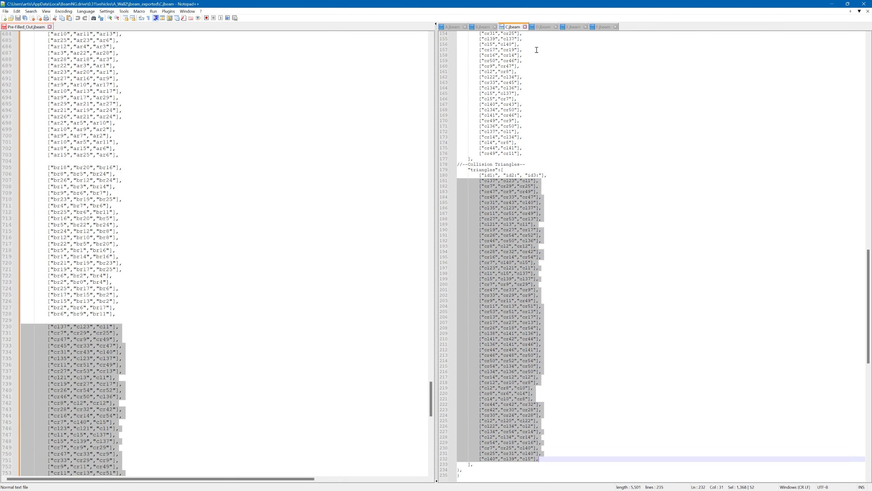
# - Copy all the collision triangle rows of D.jbeam below the fragment C triangles in the template, leaving a blank line between
pyautogui.click(548, 28)
pyautogui.moveTo(459, 333); pyautogui.dragTo(581, 457)
pyautogui.scroll(-16, 358, 392)
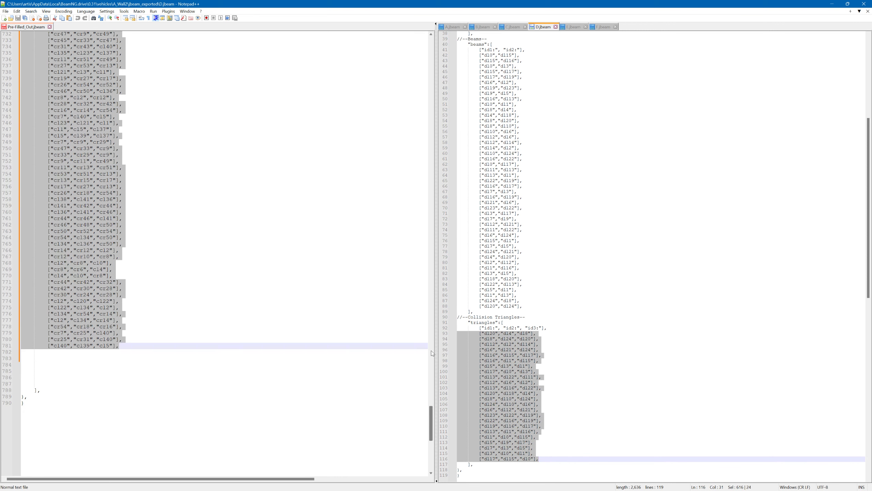
pyautogui.moveTo(462, 334); pyautogui.dragTo(32, 360)
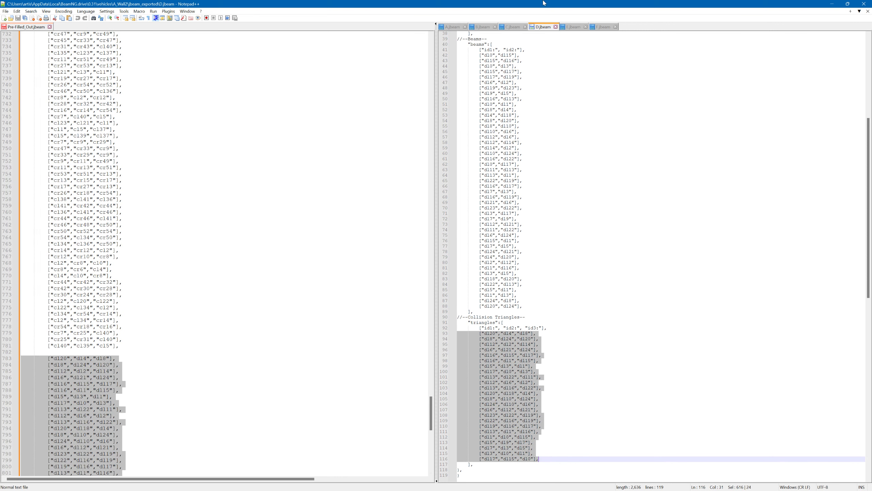
# - Copy all the collision triangle rows of E.jbeam below the fragment D triangles in the template, leaving a blank line between
pyautogui.click(573, 27)
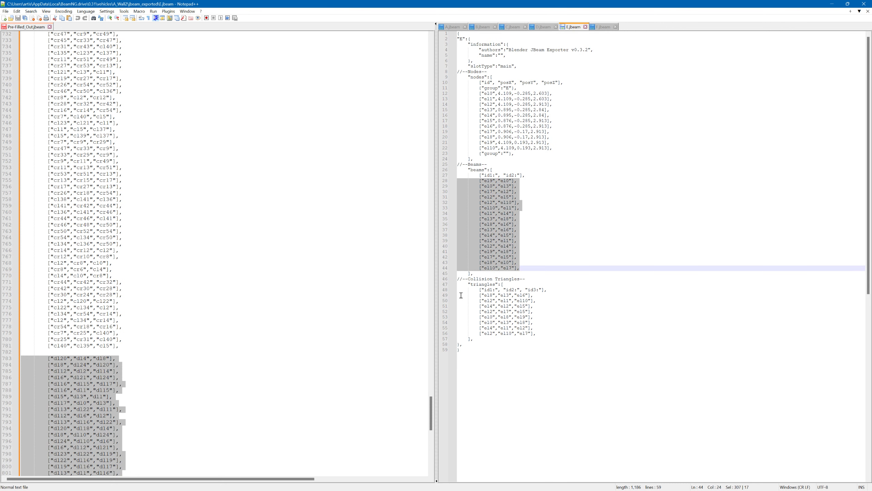
pyautogui.moveTo(461, 295); pyautogui.dragTo(558, 333)
pyautogui.scroll(-10, 260, 311)
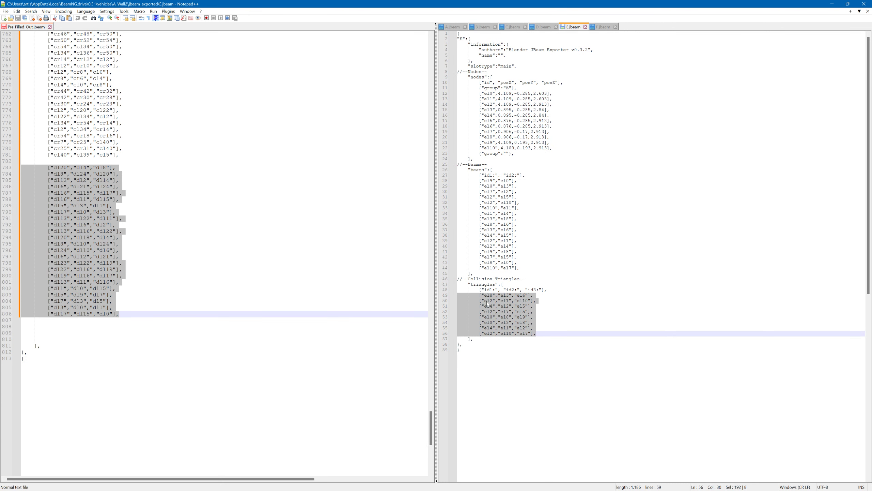
pyautogui.click(460, 296)
pyautogui.moveTo(543, 332); pyautogui.dragTo(453, 295)
pyautogui.moveTo(498, 311); pyautogui.dragTo(24, 326)
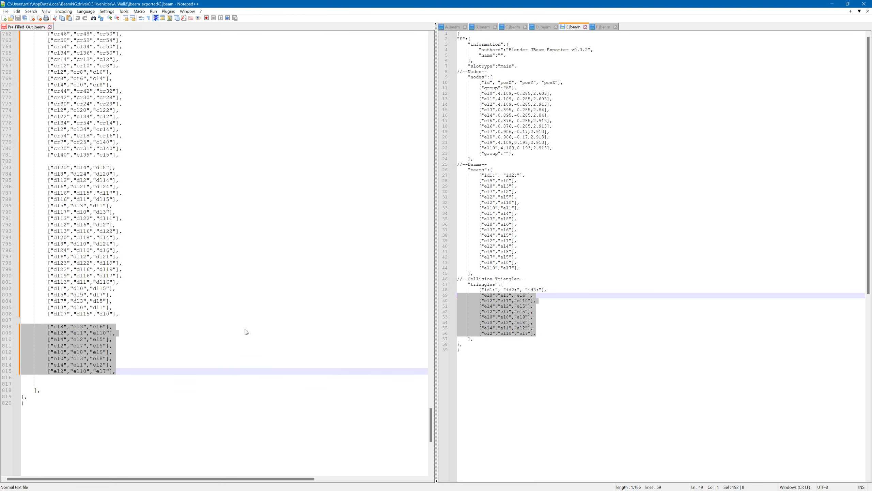
# - Add four blank lines below the fragment E triangle rows in the template to make room for fragment F
pyautogui.scroll(-4, 48, 310)
pyautogui.click(31, 305)
pyautogui.press('Return')
pyautogui.press('Return')
pyautogui.press('Return')
pyautogui.press('Return')
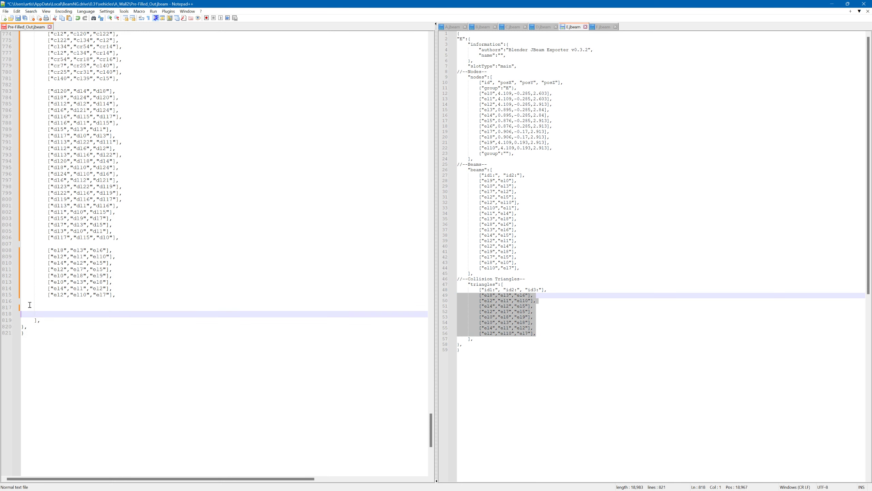
pyautogui.click(36, 311)
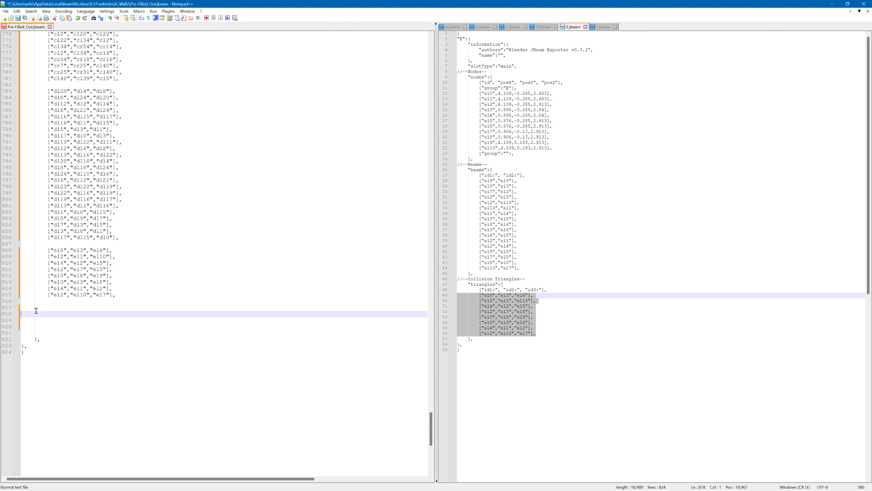
# - Copy all the collision triangle rows of F.jbeam below the fragment E triangles, leaving a blank line between, and save the template
pyautogui.click(603, 27)
pyautogui.scroll(-10, 547, 300)
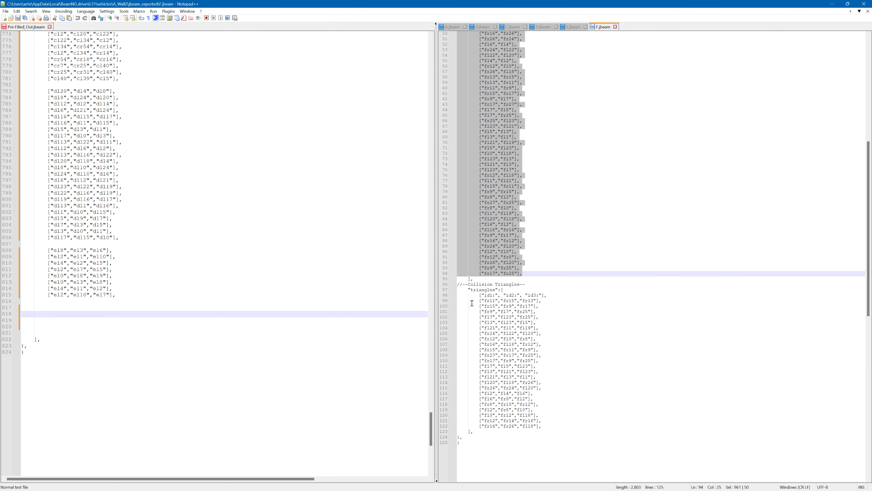
pyautogui.moveTo(462, 301); pyautogui.dragTo(568, 424)
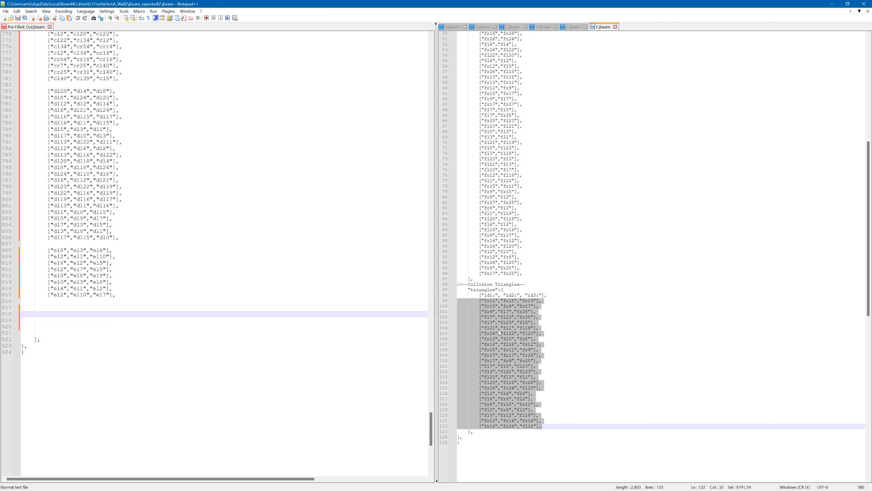
pyautogui.moveTo(499, 333); pyautogui.dragTo(24, 308)
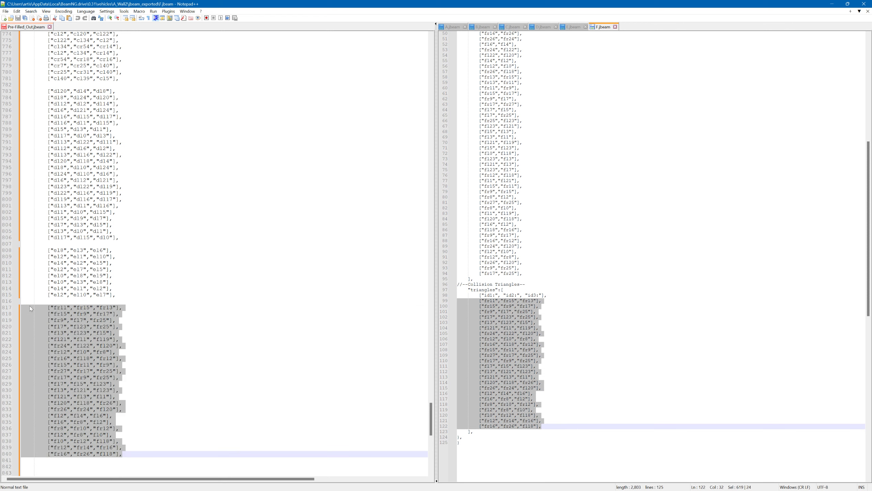
pyautogui.click(18, 18)
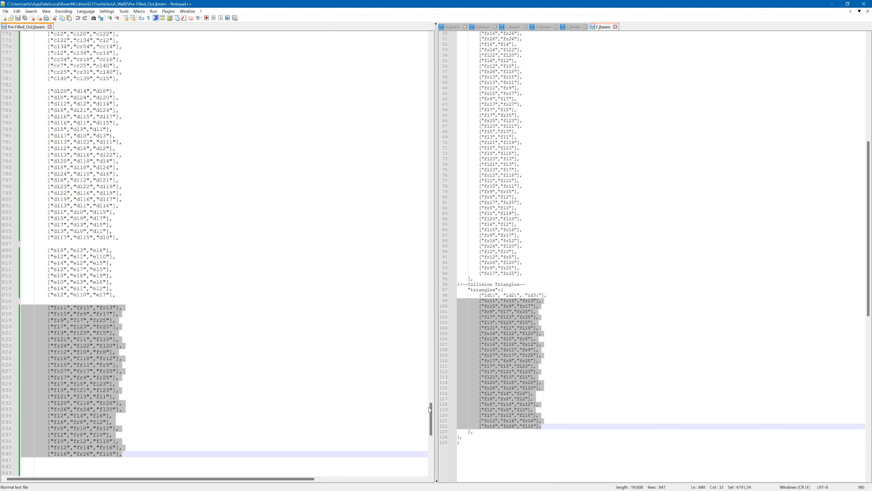
# - Set frictionCoef to 0.8 at the start of the template's nodes section
pyautogui.moveTo(432, 411); pyautogui.dragTo(467, 189)
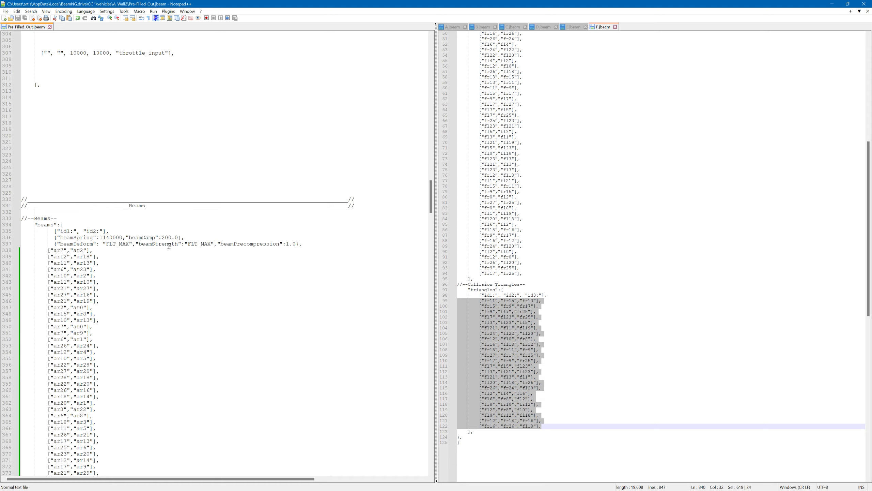
pyautogui.moveTo(429, 198); pyautogui.dragTo(456, 73)
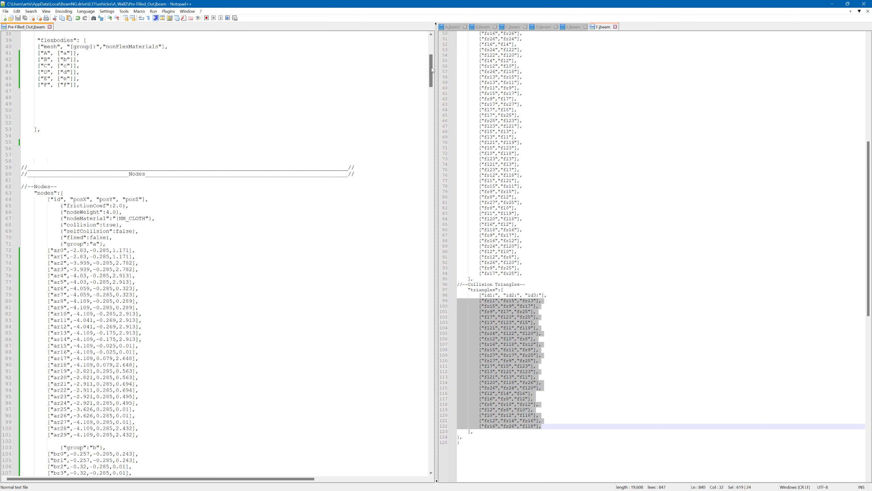
pyautogui.moveTo(432, 70); pyautogui.dragTo(432, 71)
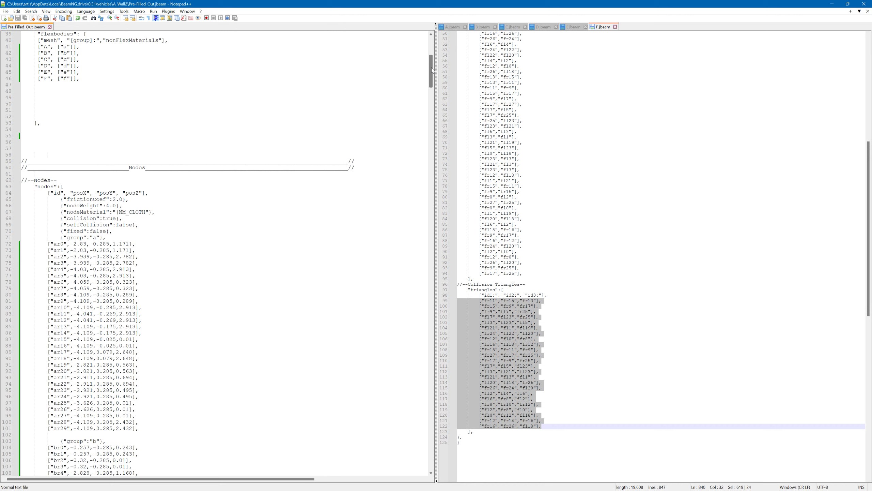
pyautogui.doubleClick(115, 199)
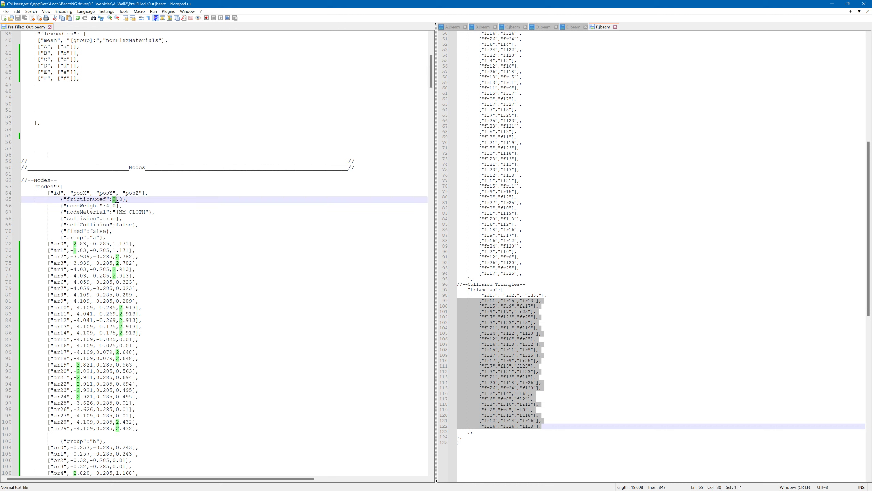
pyautogui.write('0')
pyautogui.doubleClick(122, 200)
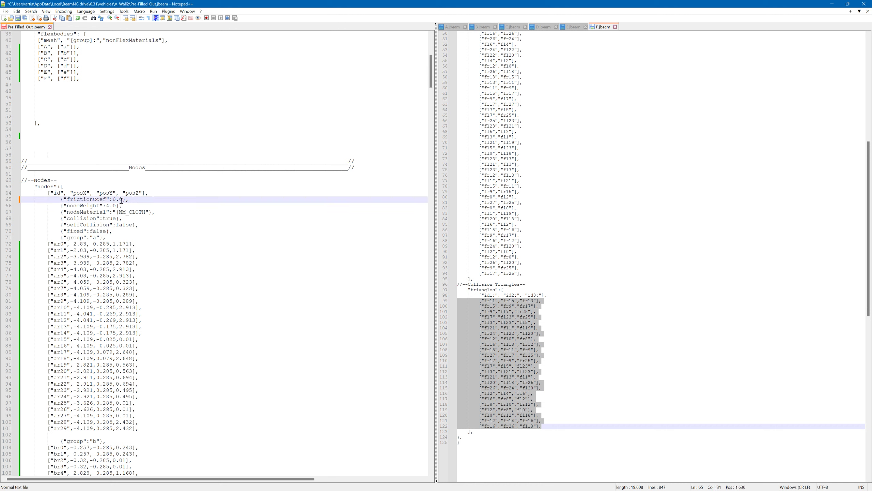
pyautogui.write('8')
pyautogui.click(109, 205)
pyautogui.doubleClick(108, 205)
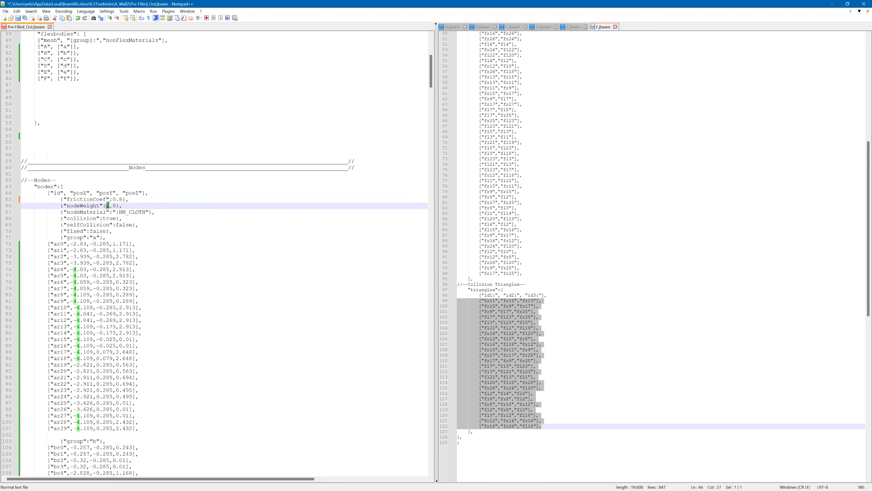
pyautogui.click(110, 205)
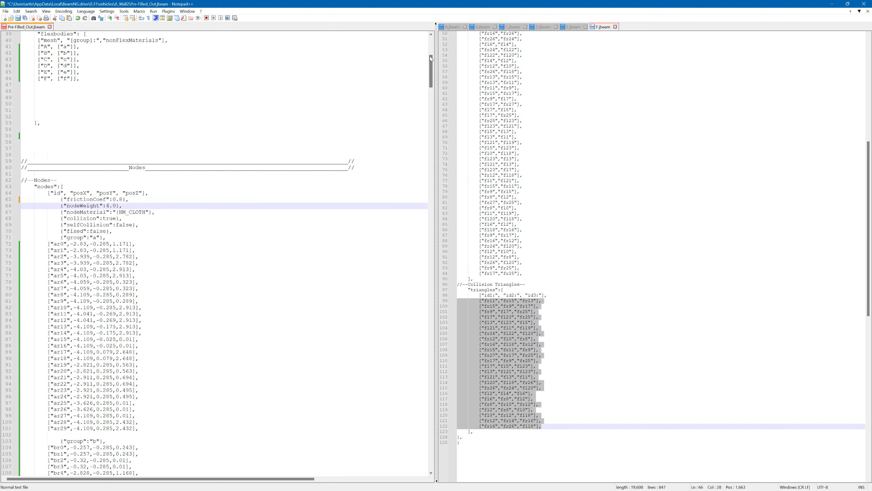
# - Replace the beamDeform value at the start of the template's beams section with "10000", keeping the quotation marks
pyautogui.moveTo(431, 60); pyautogui.dragTo(422, 180)
pyautogui.doubleClick(108, 326)
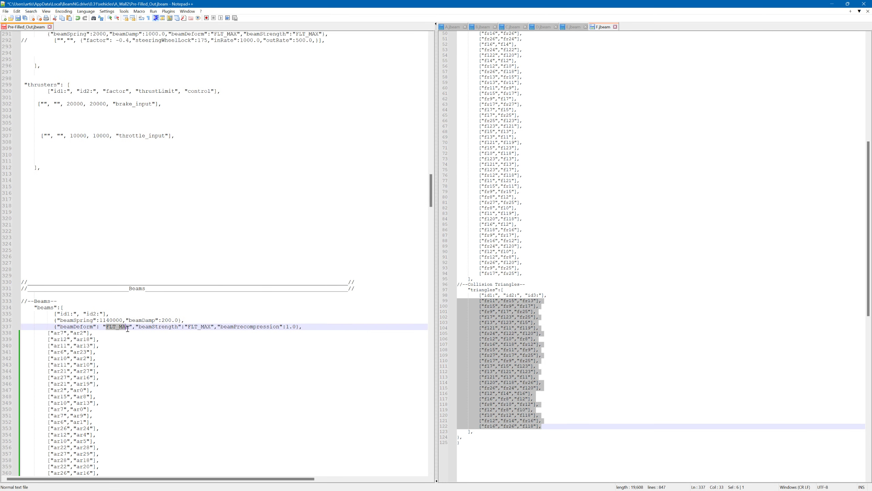
pyautogui.write('1000')
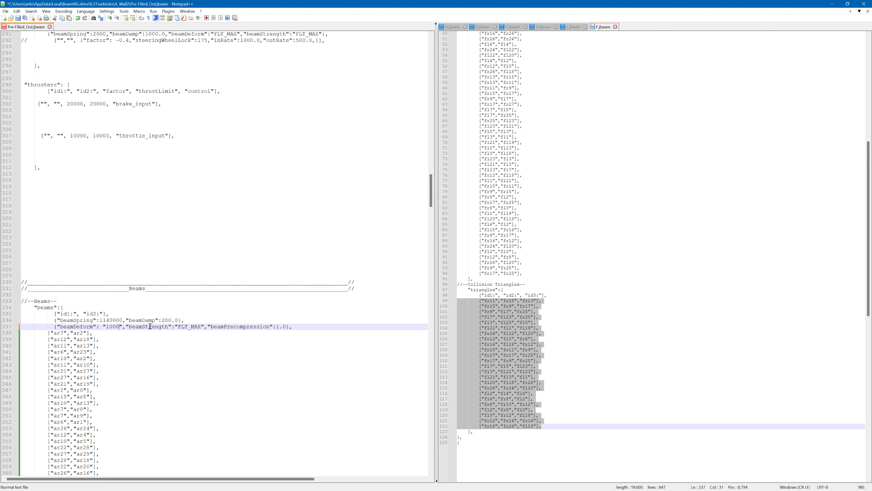
pyautogui.write('0')
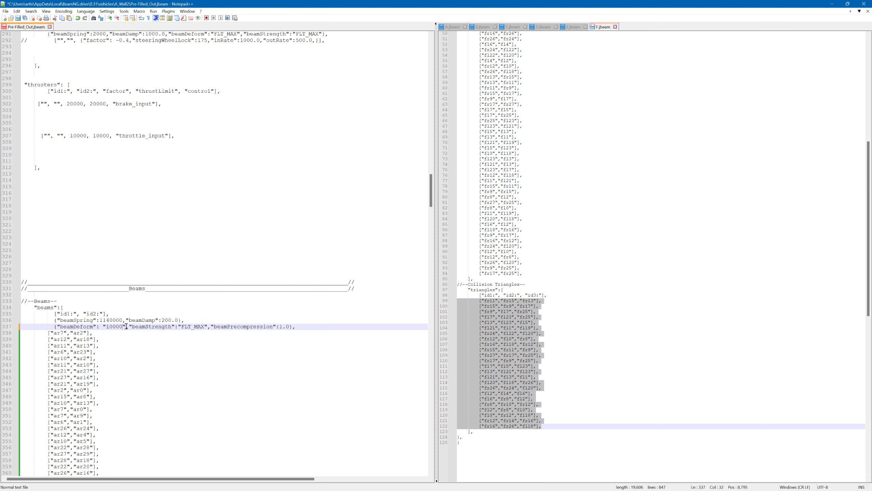
# - Set beamDamp to 10.0 and raise the leading digit of beamSpring in the beams section, then save the template
pyautogui.click(113, 319)
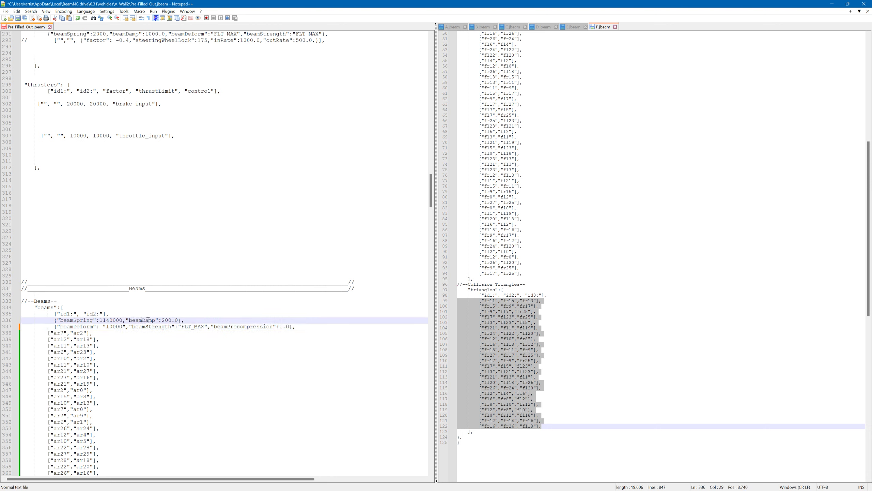
pyautogui.moveTo(164, 320); pyautogui.dragTo(168, 320)
pyautogui.write('1')
pyautogui.click(105, 320)
pyautogui.write('1')
pyautogui.click(114, 320)
pyautogui.doubleClick(105, 320)
pyautogui.tripleClick(104, 320)
pyautogui.click(104, 319)
pyautogui.doubleClick(104, 320)
pyautogui.click(102, 320)
pyautogui.press('Delete')
pyautogui.click(18, 18)
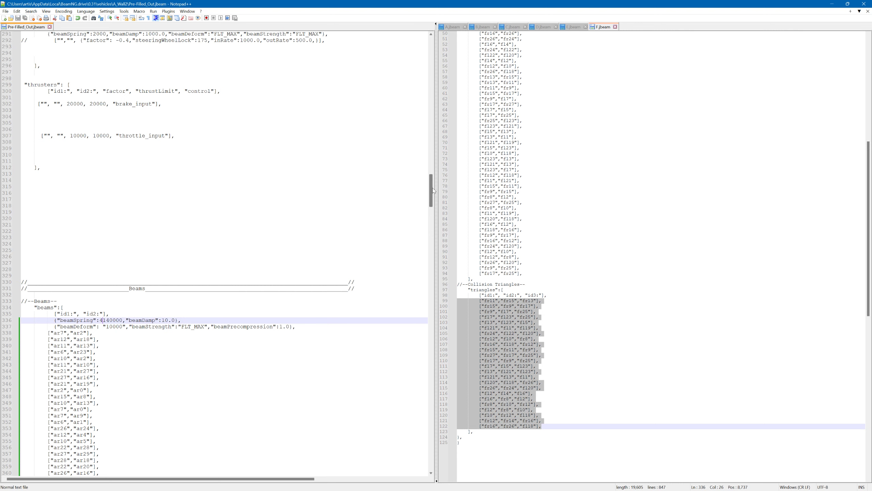
# - Return the template to its first lines, leave the editor and launch BeamNG.drive on the Small Grid map from the desktop
pyautogui.moveTo(431, 191); pyautogui.dragTo(431, 52)
pyautogui.click(831, 4)
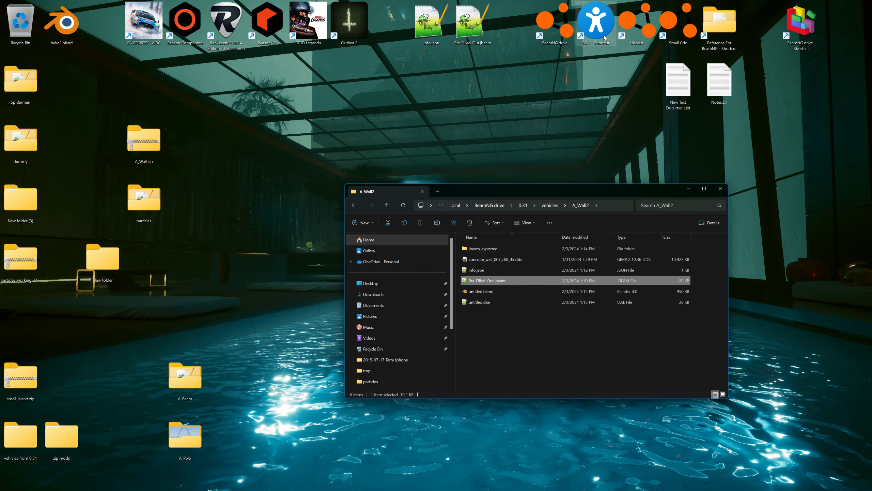
pyautogui.click(670, 25)
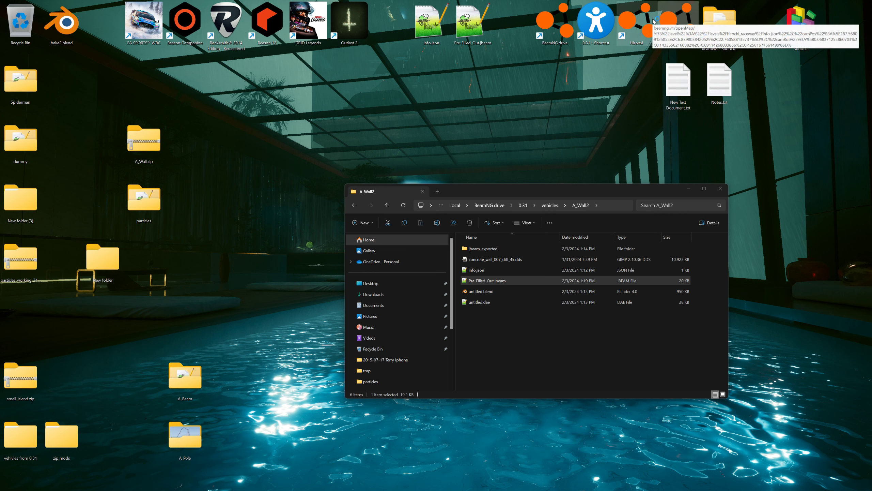
pyautogui.doubleClick(653, 22)
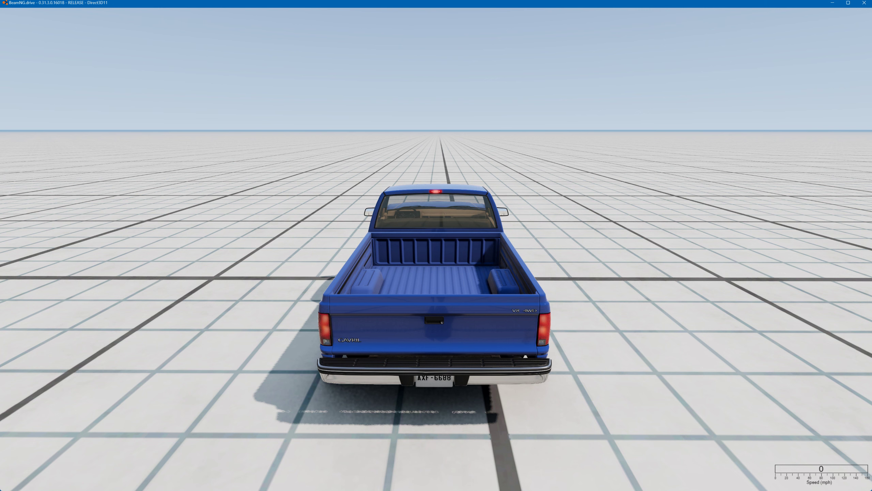
# - Replace the blue pickup with the A_Wall2 vehicle and review the console log for problems
pyautogui.press('e')
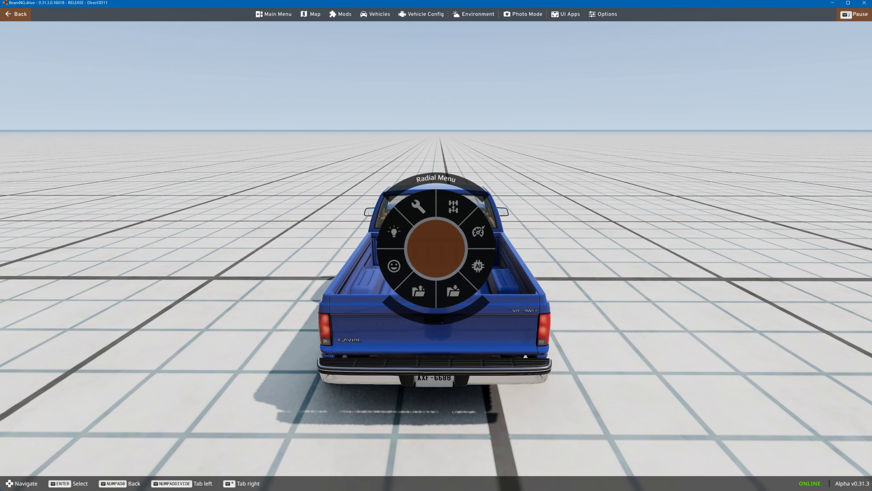
pyautogui.hotkey('ctrl', 'e')
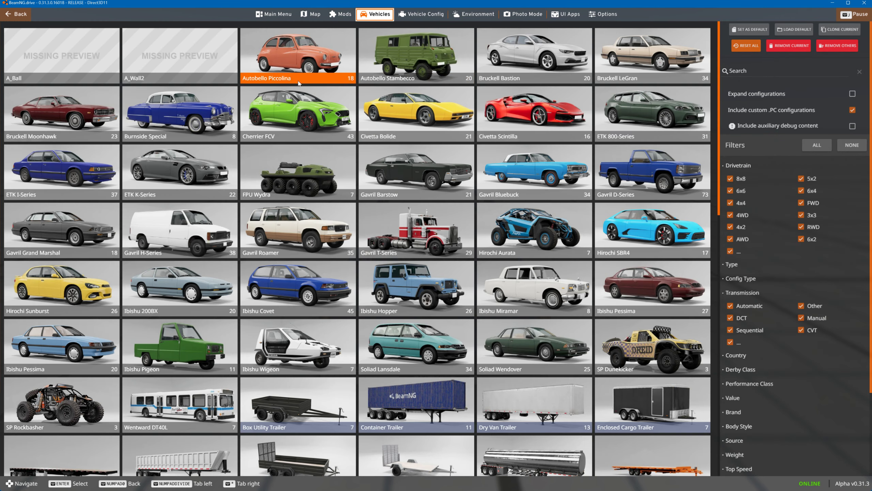
pyautogui.click(178, 48)
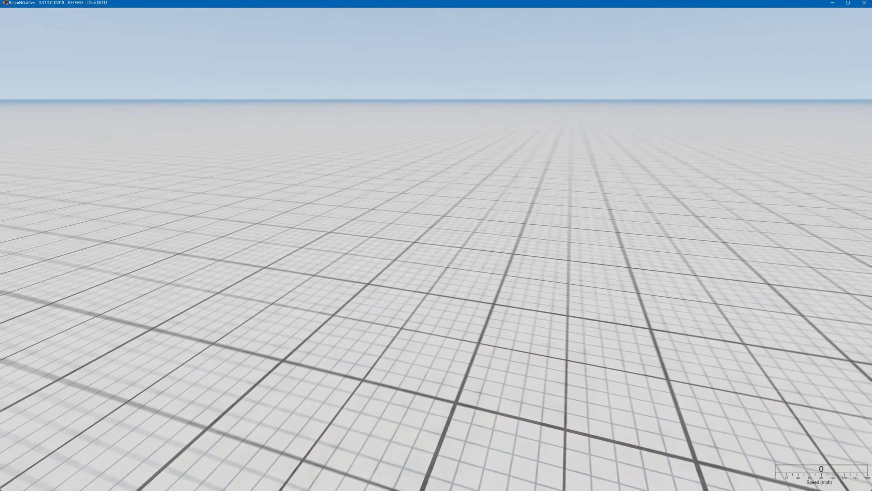
pyautogui.press('`')
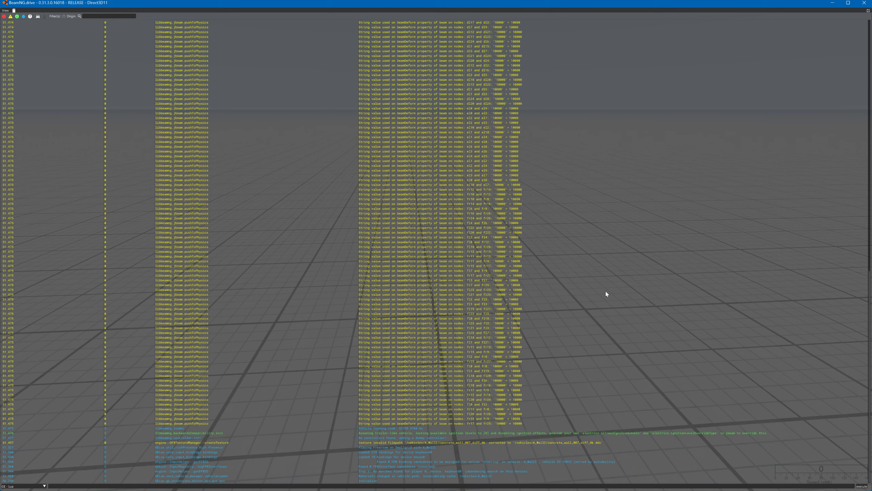
pyautogui.press('`')
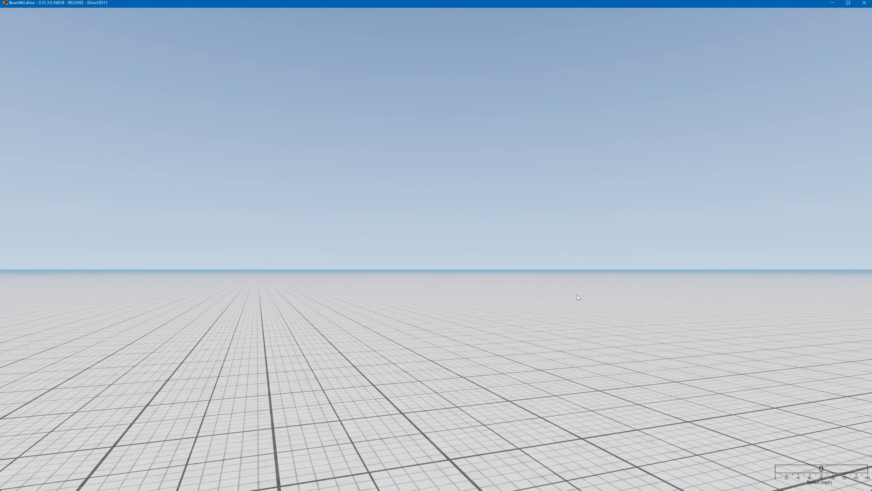
# - Examine the collapsed wall's node and triangle debug display up close and pull one fragment away from the pile
pyautogui.moveTo(611, 281); pyautogui.dragTo(604, 319, button='right')
pyautogui.press('s')
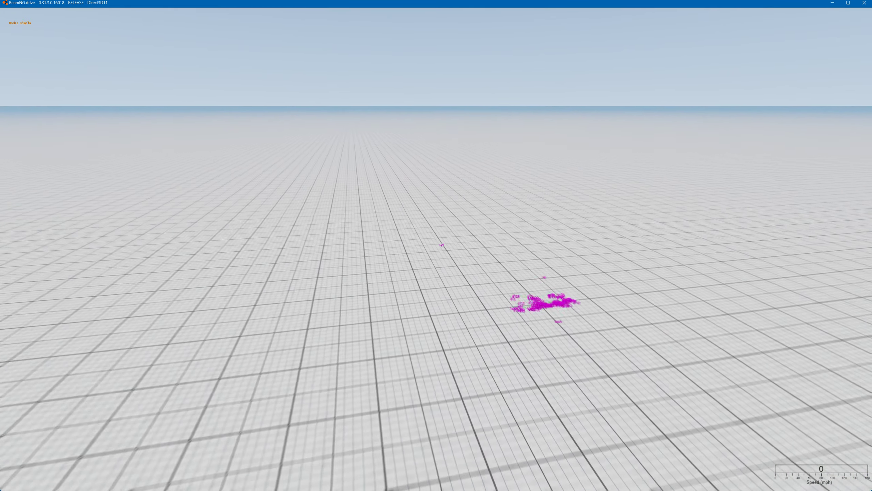
pyautogui.press('w')
pyautogui.moveTo(611, 281); pyautogui.dragTo(579, 266, button='right')
pyautogui.press('w')
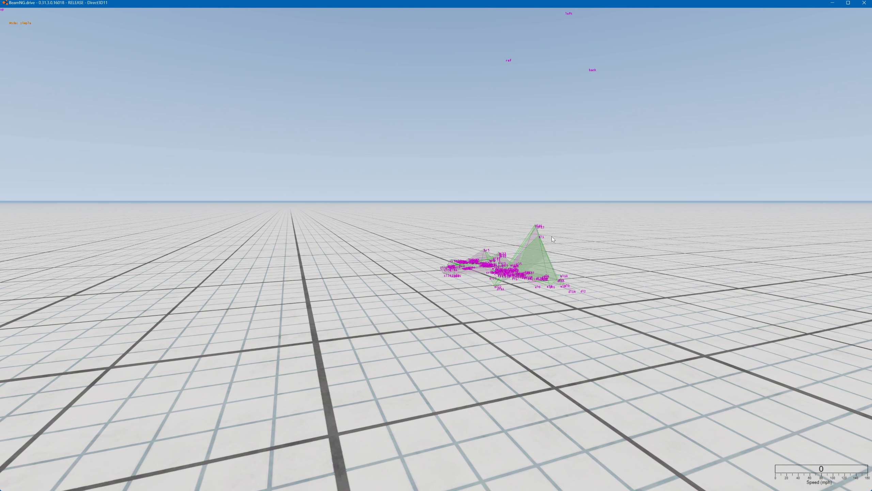
pyautogui.moveTo(535, 237); pyautogui.dragTo(563, 147)
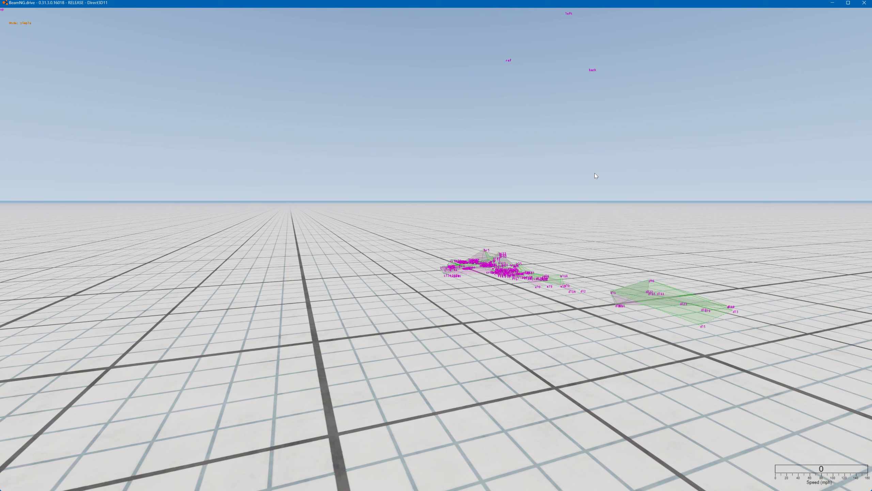
# - Pause the physics simulation and reset the wall to its spawn position
pyautogui.press('j')
pyautogui.press('r')
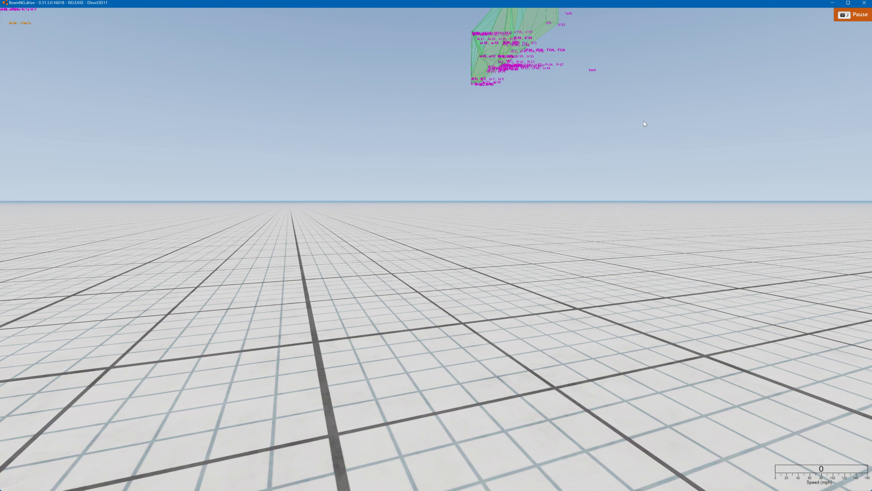
# - Switch to Notepad++ and review the flexbodies entries for fragments A to F in the Pre-Filled_Out.jbeam template
pyautogui.hotkey('alt', 'Tab')
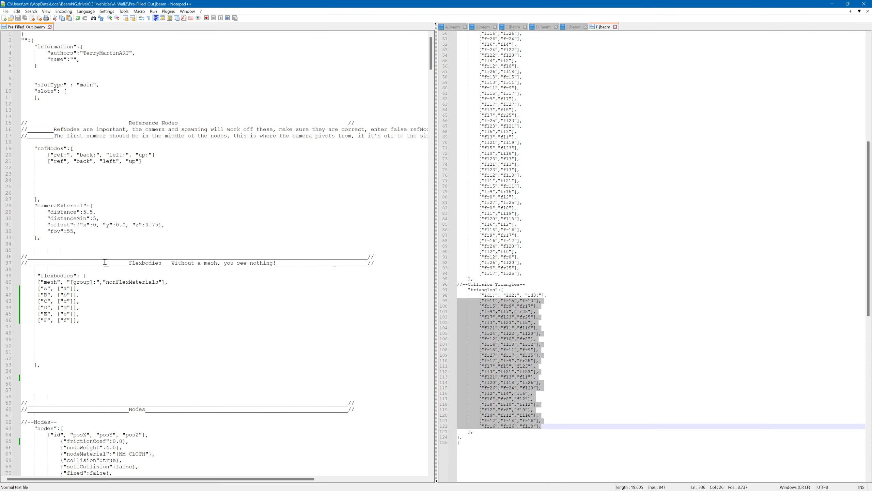
pyautogui.moveTo(35, 289); pyautogui.dragTo(96, 323)
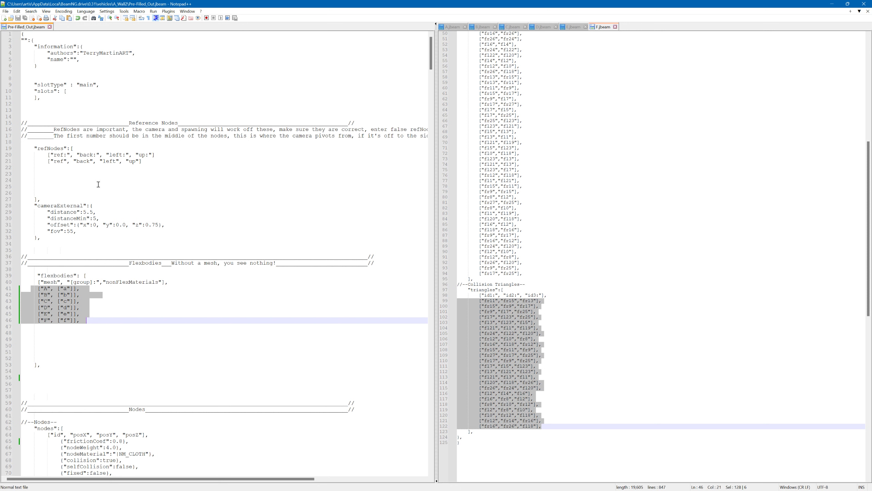
pyautogui.scroll(-9, 93, 314)
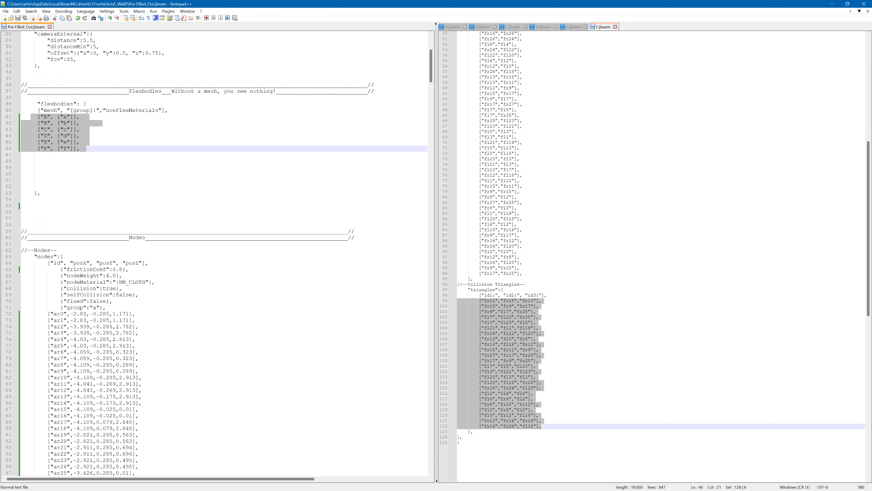
# - Switch to Blender, deselect all fragments and export the scene as COLLADA, overwriting untitled.dae in the A_Wall2 folder
pyautogui.hotkey('alt', 'Tab')
pyautogui.hotkey('alt', 'Tab')
pyautogui.hotkey('alt', 'Tab')
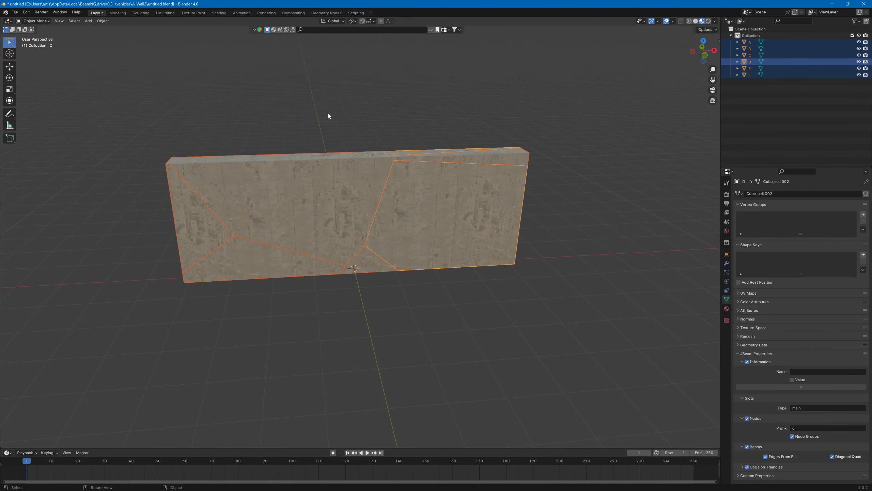
pyautogui.click(284, 113)
pyautogui.click(14, 13)
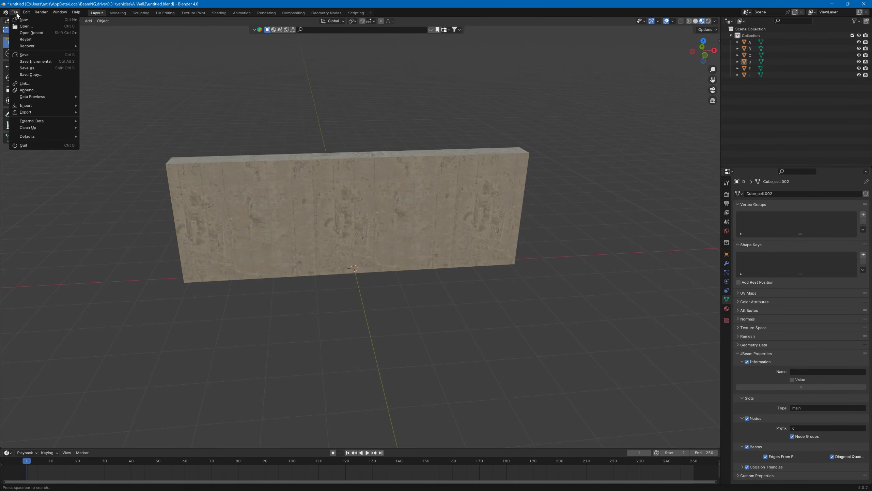
pyautogui.moveTo(31, 112)
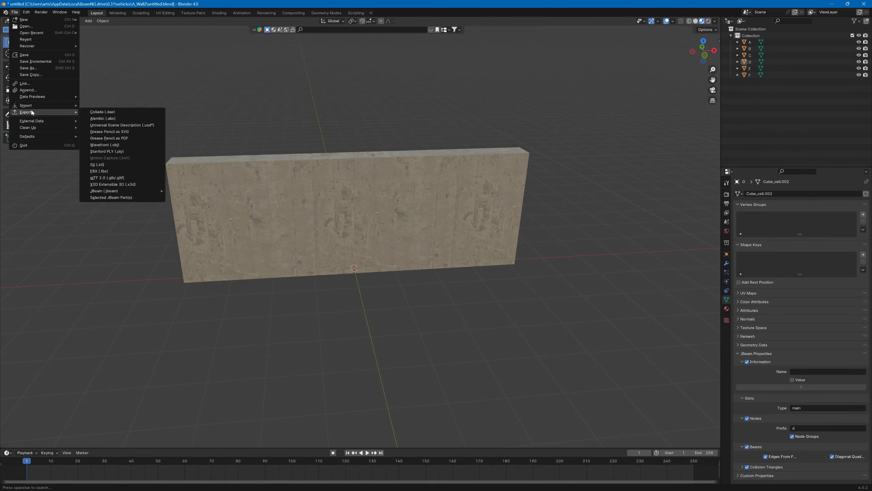
pyautogui.click(116, 112)
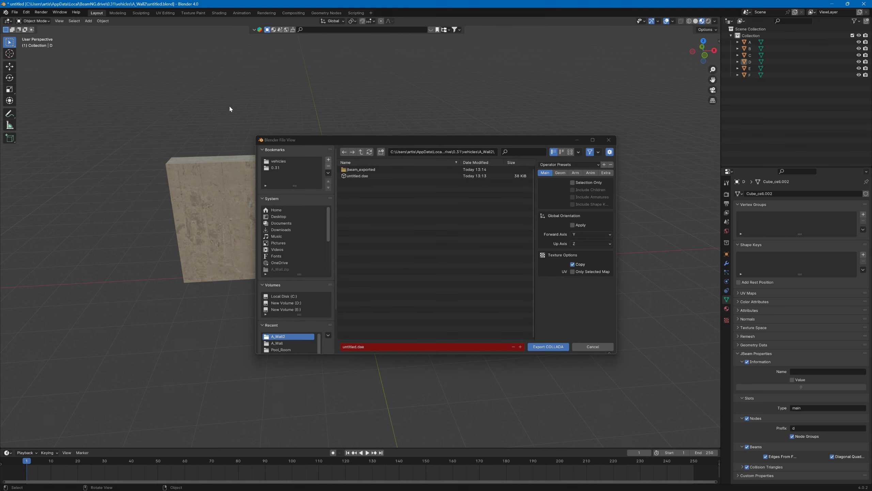
pyautogui.click(357, 176)
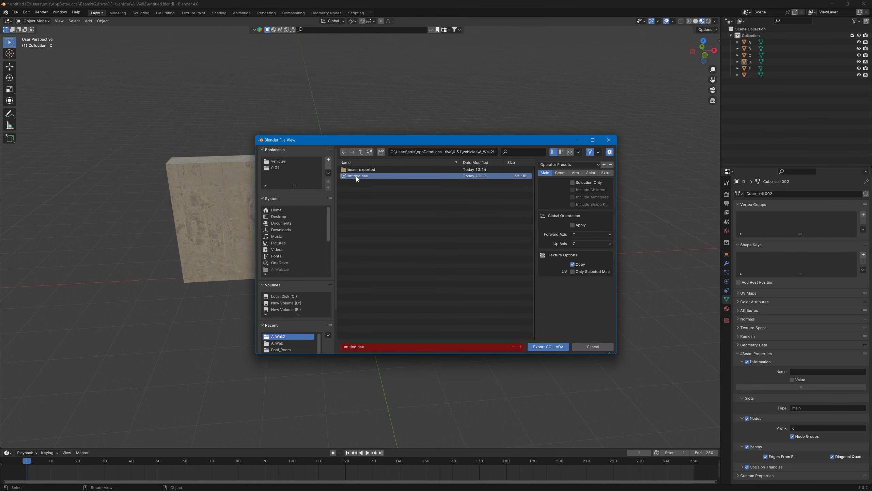
pyautogui.click(548, 346)
# - Return to BeamNG.drive, resume the physics simulation and pull on a fragment of the collapsed wall
pyautogui.hotkey('alt', 'Tab')
pyautogui.hotkey('alt', 'Tab')
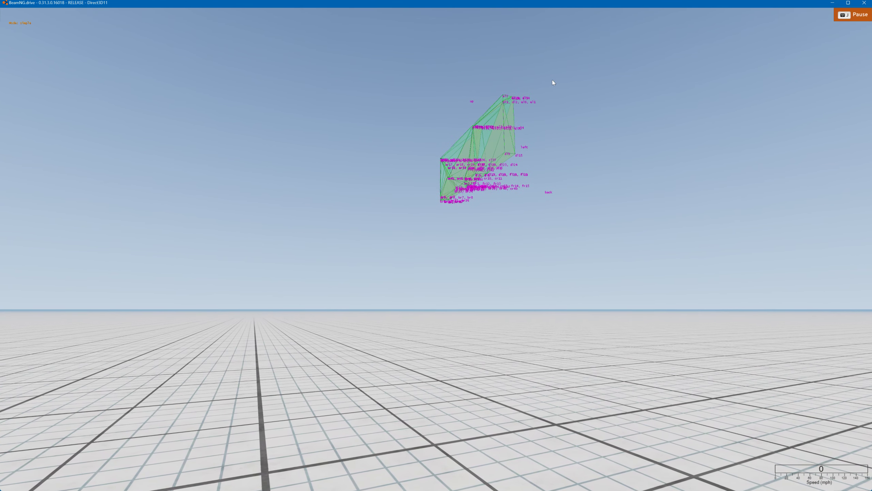
pyautogui.press('j')
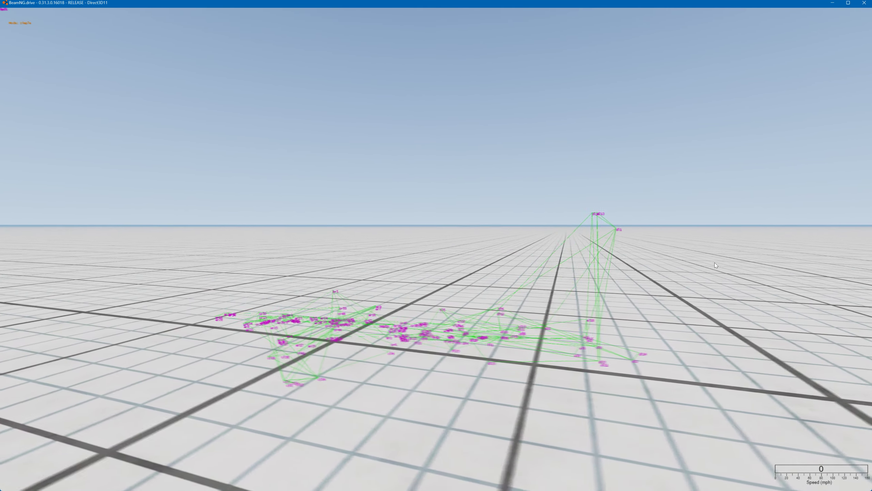
pyautogui.moveTo(645, 217); pyautogui.dragTo(425, 133)
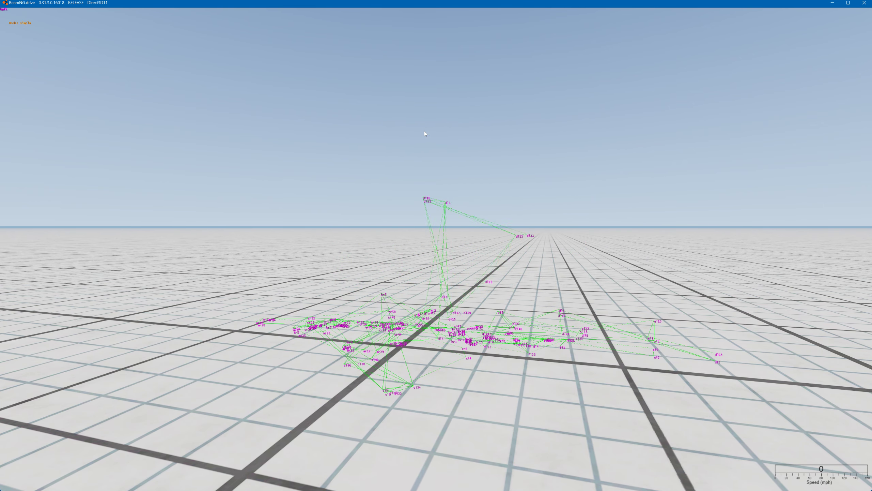
# - Open the world editor, select the wall vehicle and display its wall2 material in the Material Editor
pyautogui.press('F11')
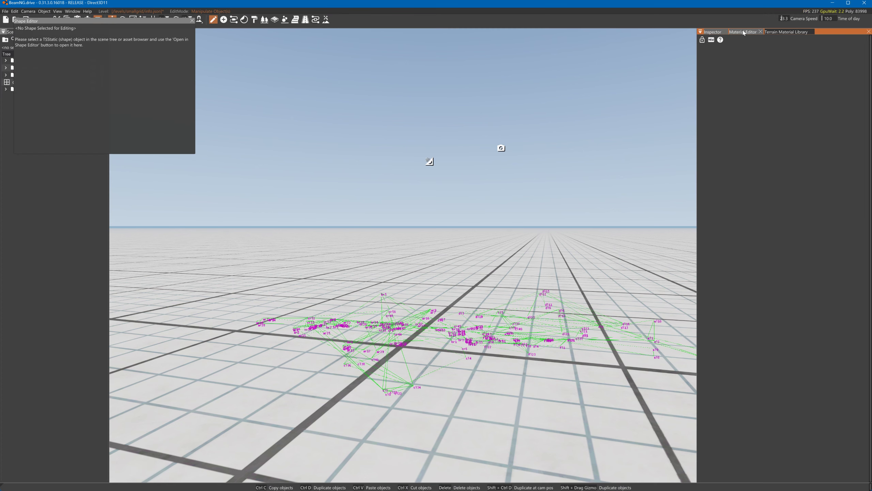
pyautogui.click(742, 31)
pyautogui.moveTo(500, 159); pyautogui.dragTo(525, 174, button='right')
pyautogui.click(525, 175)
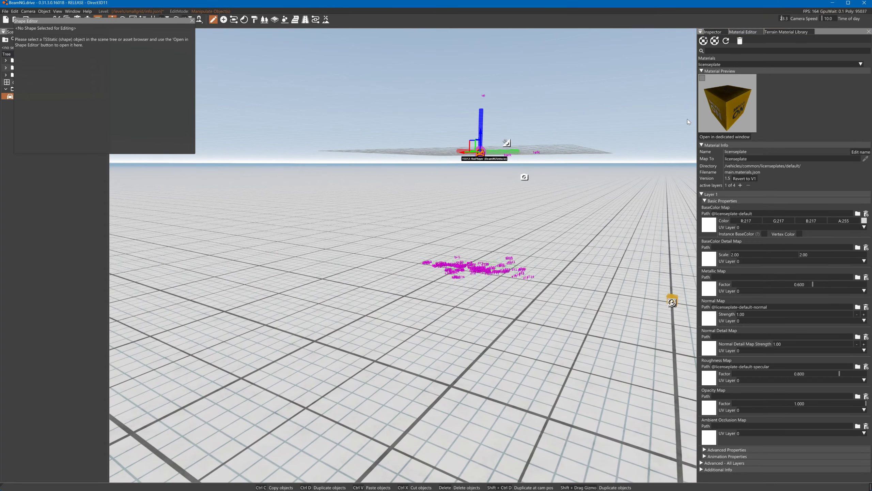
pyautogui.click(742, 64)
pyautogui.click(713, 78)
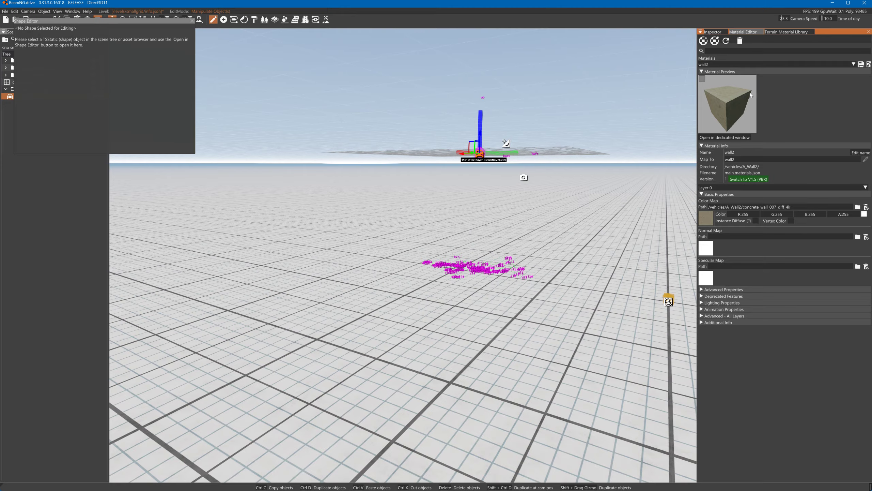
# - Check the wall vehicle's inspector properties, return to the wall2 material settings and deselect the vehicle
pyautogui.moveTo(612, 188); pyautogui.dragTo(408, 132, button='right')
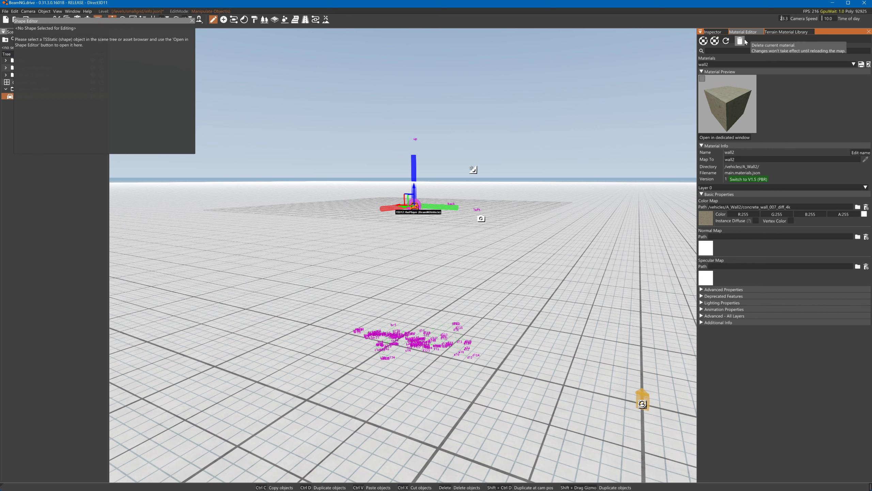
pyautogui.click(714, 32)
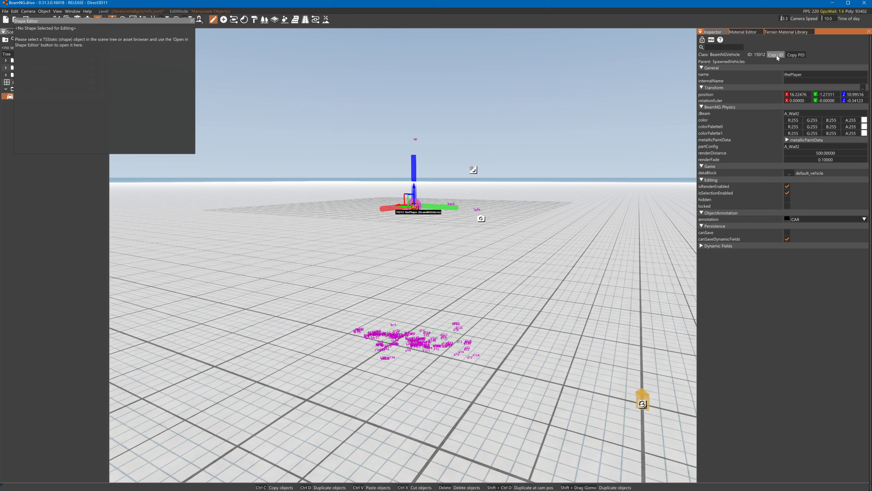
pyautogui.click(744, 32)
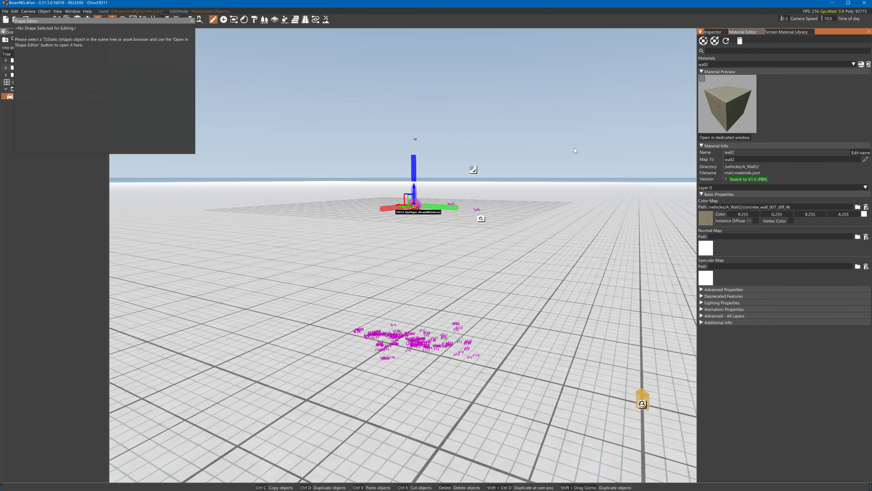
pyautogui.click(564, 169)
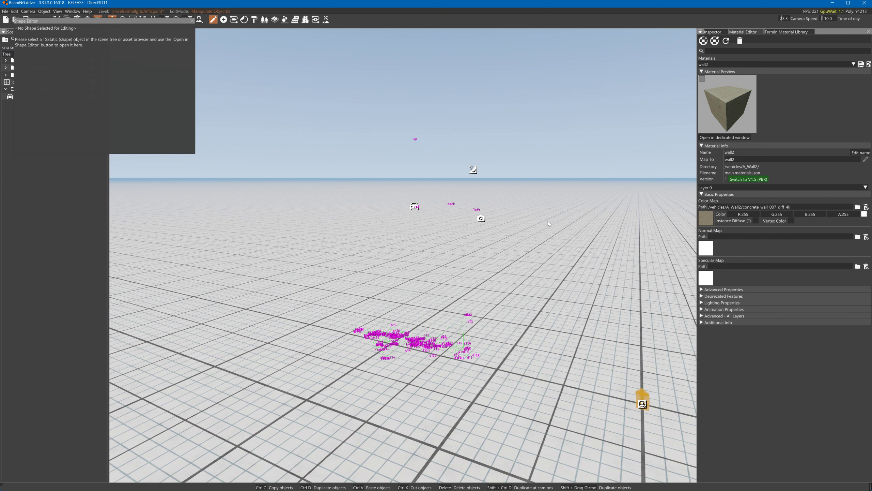
# - Switch to Blender, view the wall from behind and expand fragment A in the outliner to check its mesh and material
pyautogui.hotkey('alt', 'Tab')
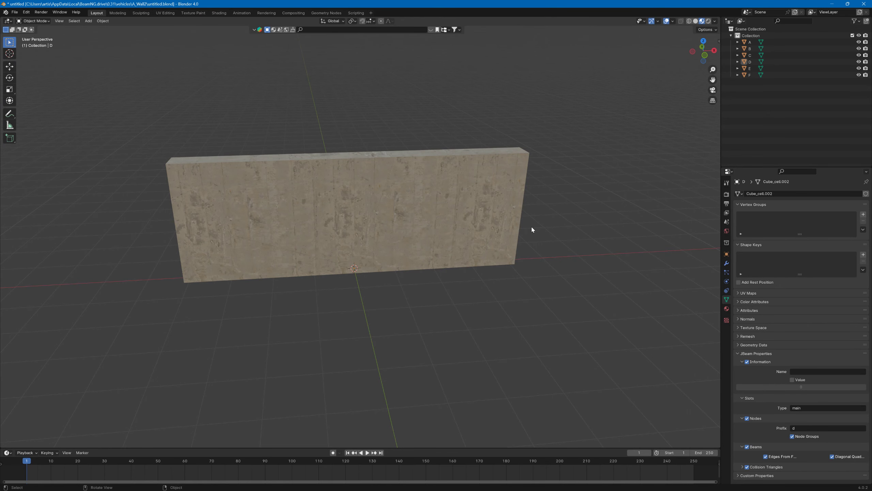
pyautogui.moveTo(388, 109); pyautogui.dragTo(522, 97, button='middle')
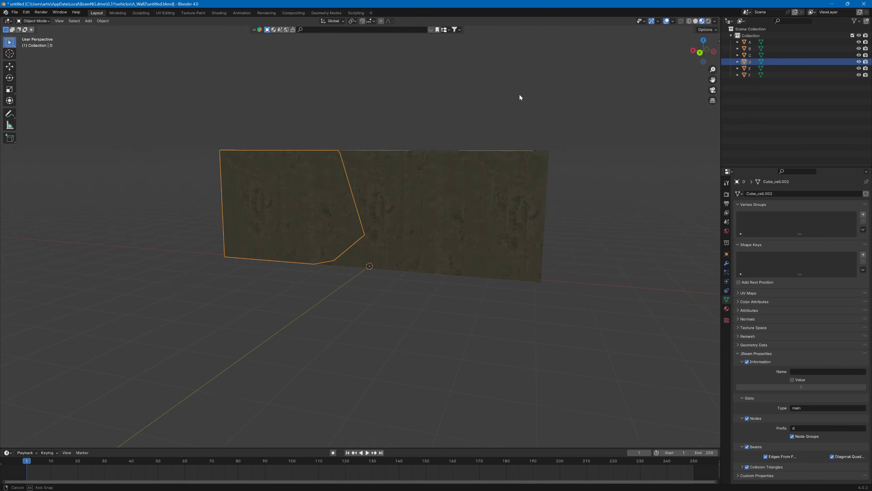
pyautogui.click(726, 263)
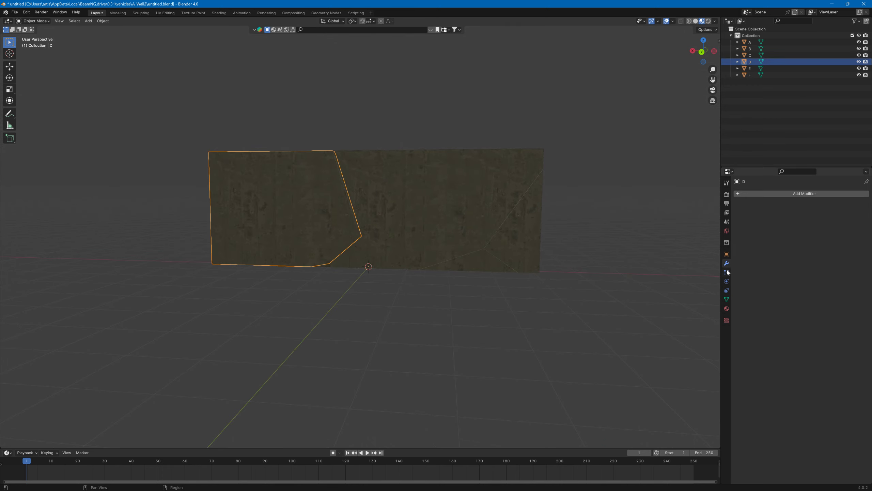
pyautogui.click(738, 42)
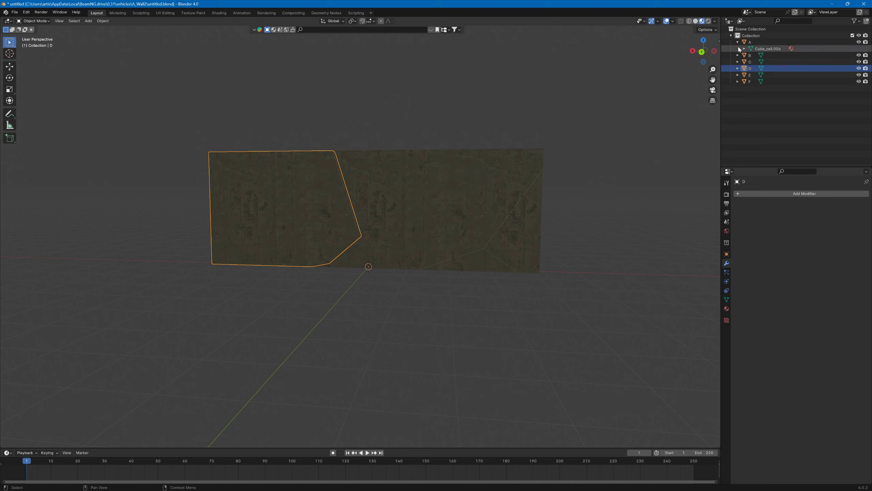
pyautogui.click(744, 50)
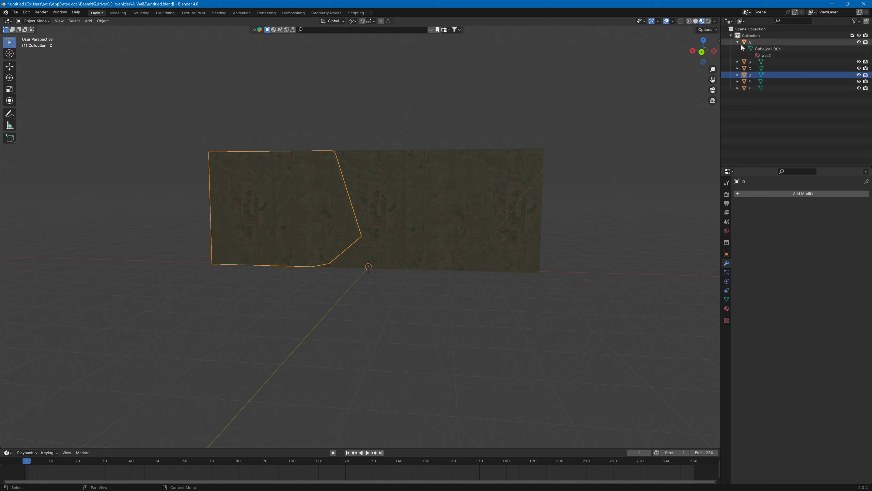
pyautogui.click(738, 42)
pyautogui.click(738, 42)
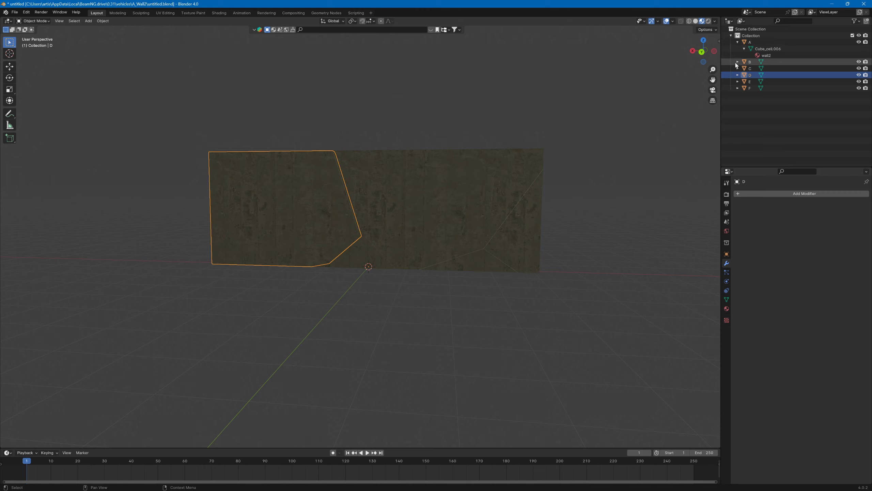
# - Rename the mesh data of fragments A and B to a and b
pyautogui.click(738, 62)
pyautogui.doubleClick(767, 49)
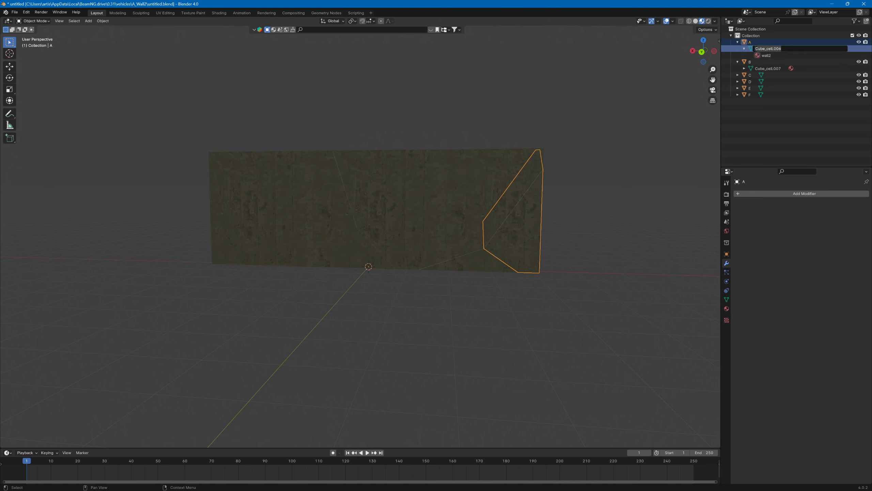
pyautogui.hotkey('ctrl', 'a')
pyautogui.write('a')
pyautogui.press('Return')
pyautogui.click(771, 69)
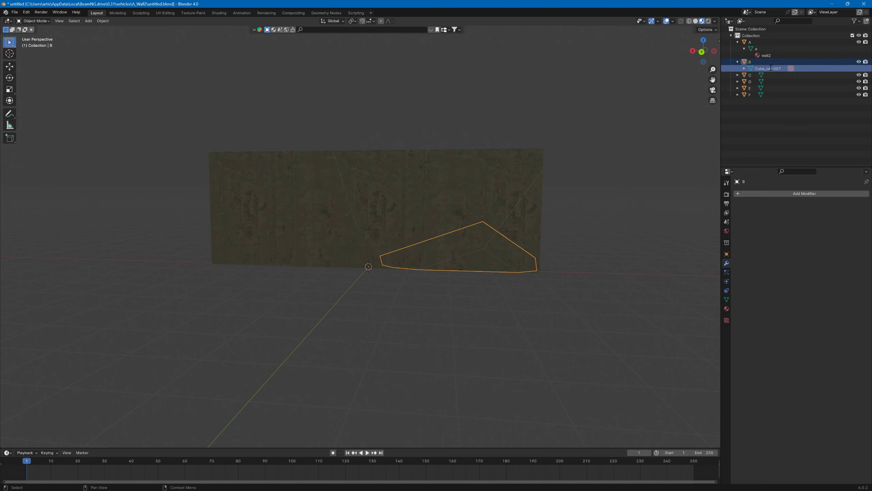
pyautogui.doubleClick(771, 68)
pyautogui.write('b')
pyautogui.press('Return')
# - Rename the mesh data of fragments C and D to c and d
pyautogui.click(737, 75)
pyautogui.doubleClick(771, 82)
pyautogui.write('c')
pyautogui.press('Return')
pyautogui.click(737, 88)
pyautogui.click(769, 95)
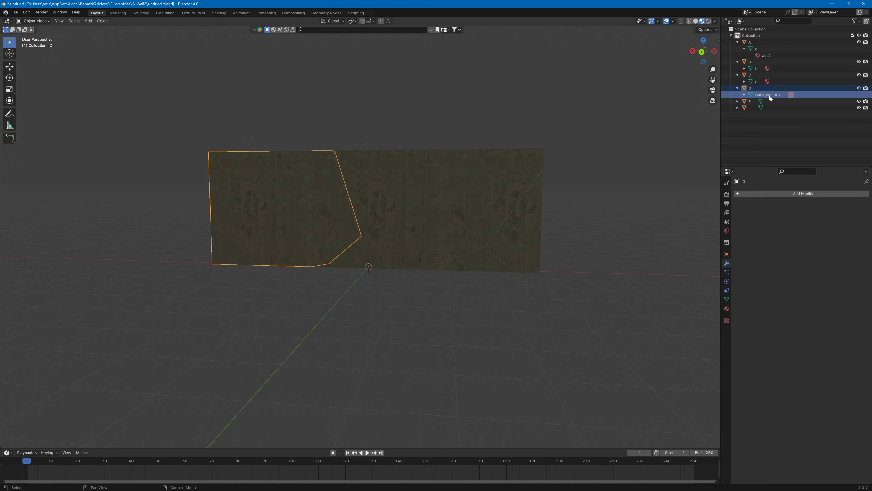
pyautogui.doubleClick(762, 96)
pyautogui.write('d')
pyautogui.press('Return')
# - Rename the mesh data of fragments E and F to e and f
pyautogui.click(738, 101)
pyautogui.doubleClick(772, 108)
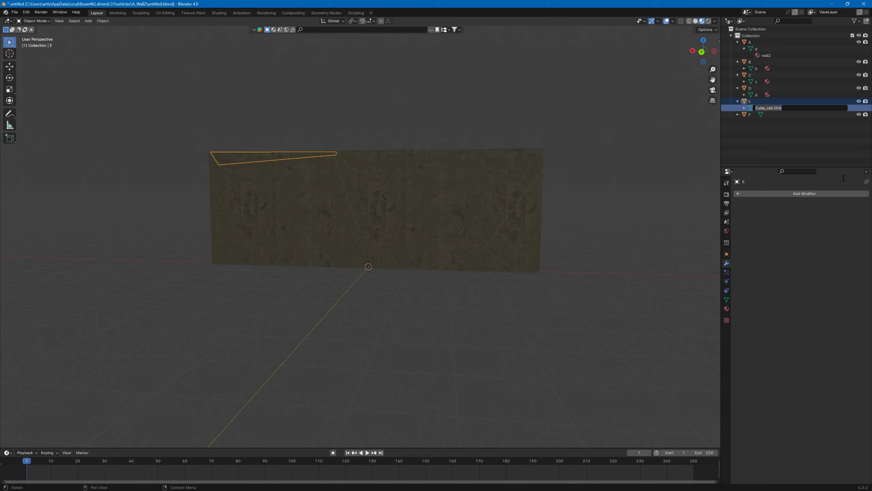
pyautogui.write('e')
pyautogui.press('Return')
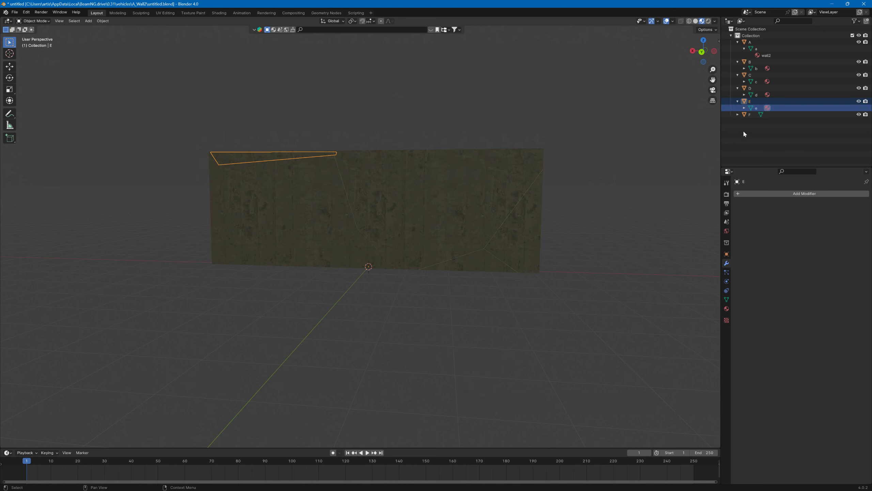
pyautogui.click(738, 115)
pyautogui.write('f')
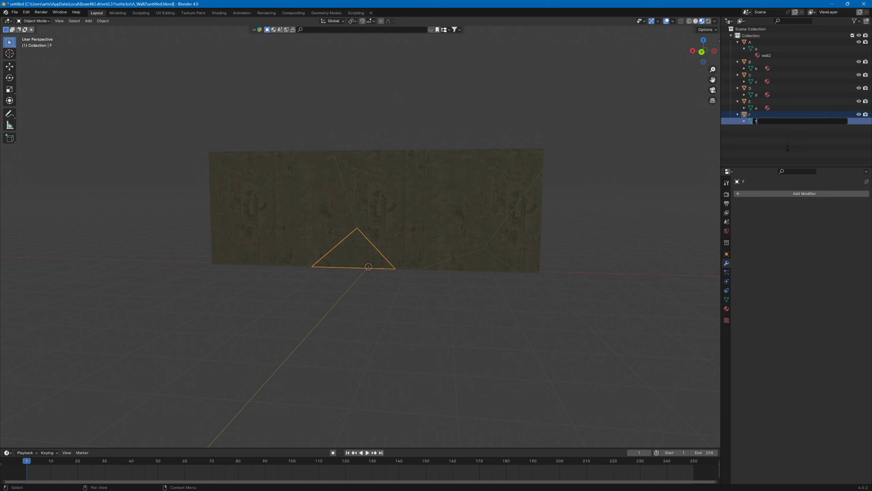
pyautogui.press('Return')
# - Show the UV maps in the object data properties and check them for each fragment from F to A
pyautogui.click(727, 290)
pyautogui.click(727, 300)
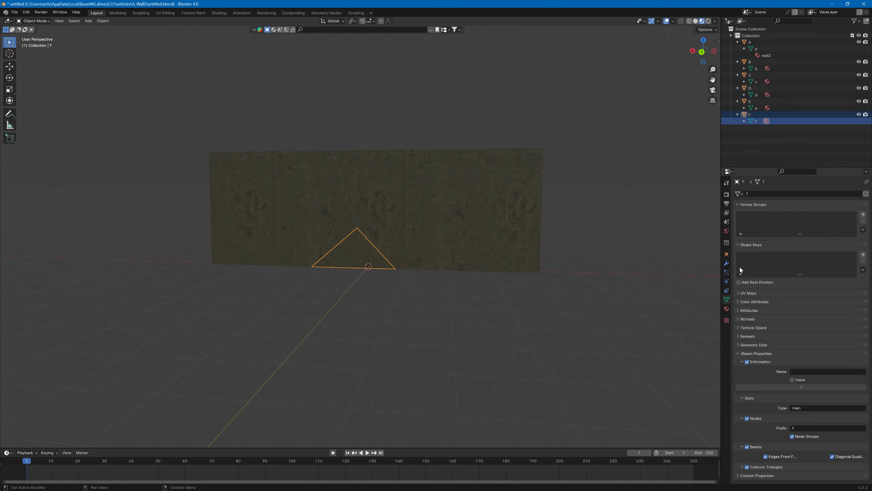
pyautogui.click(738, 293)
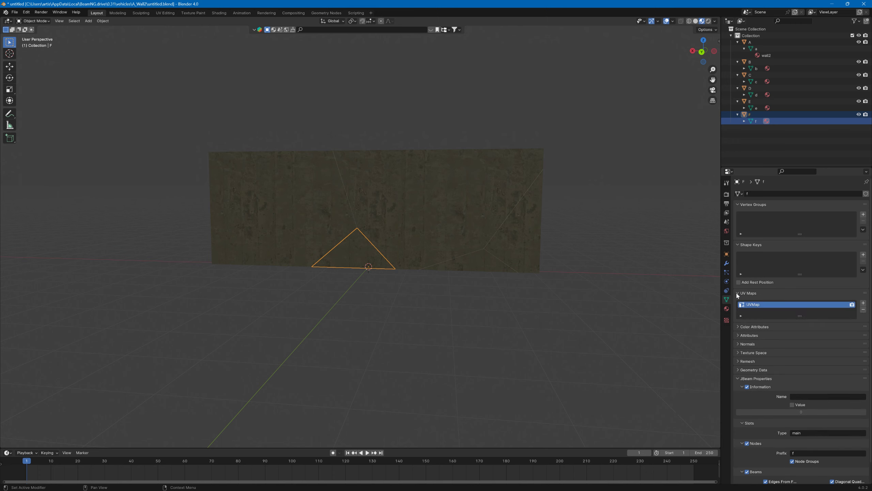
pyautogui.click(756, 101)
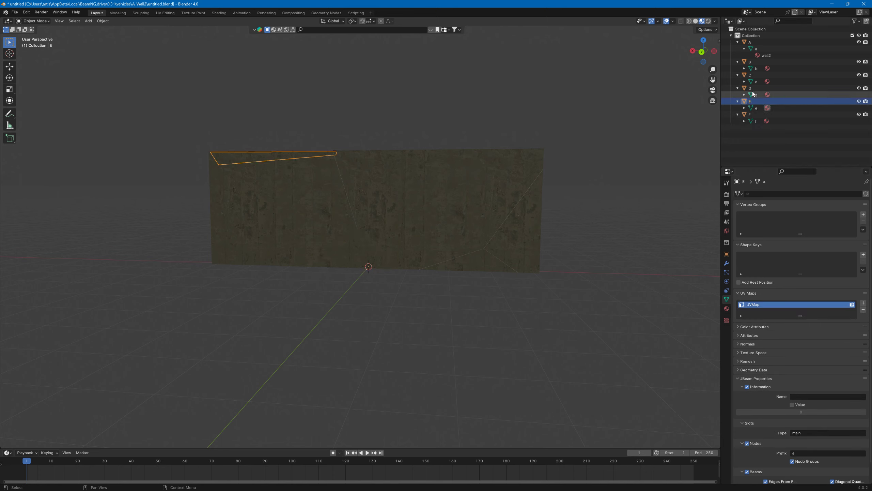
pyautogui.click(754, 88)
pyautogui.click(752, 75)
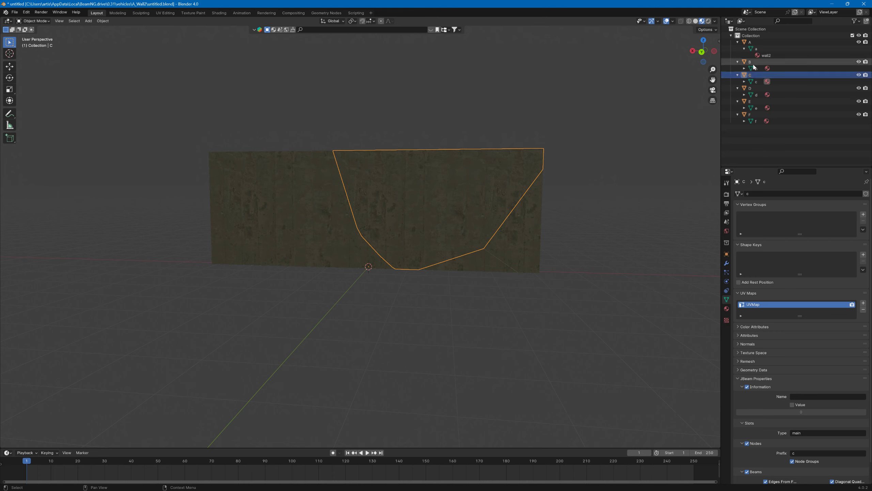
pyautogui.click(752, 62)
pyautogui.click(751, 42)
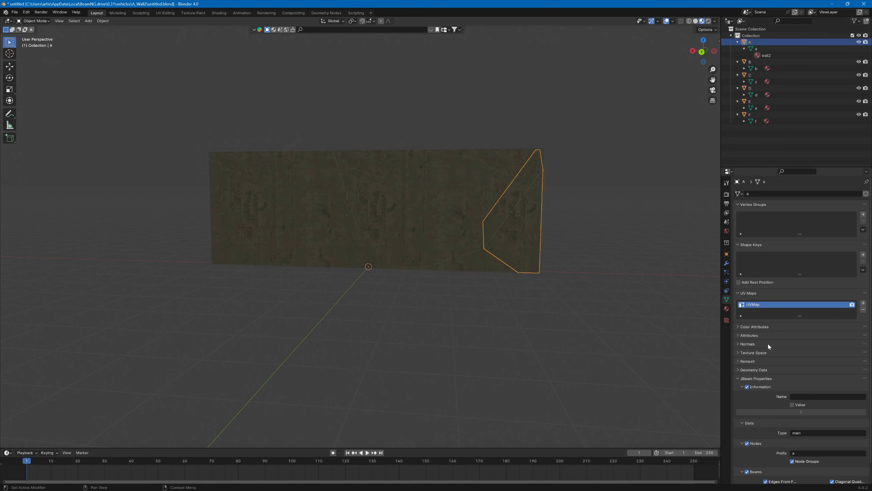
# - Select all six wall fragments A to F and convert them to mesh objects
pyautogui.scroll(-2, 758, 360)
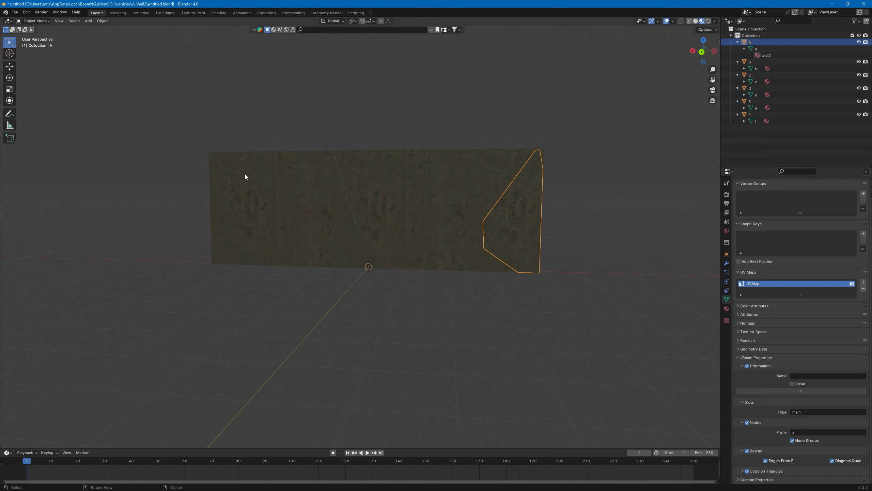
pyautogui.moveTo(185, 117); pyautogui.dragTo(606, 276)
pyautogui.click(103, 21)
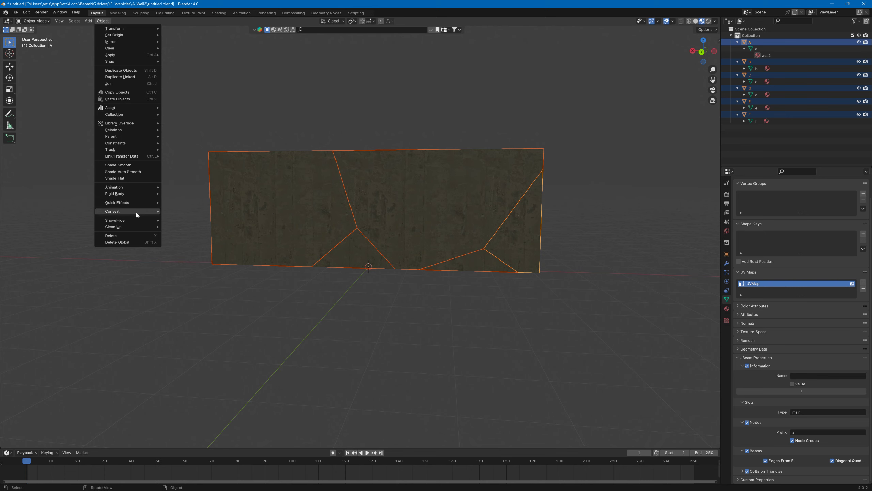
pyautogui.moveTo(136, 211)
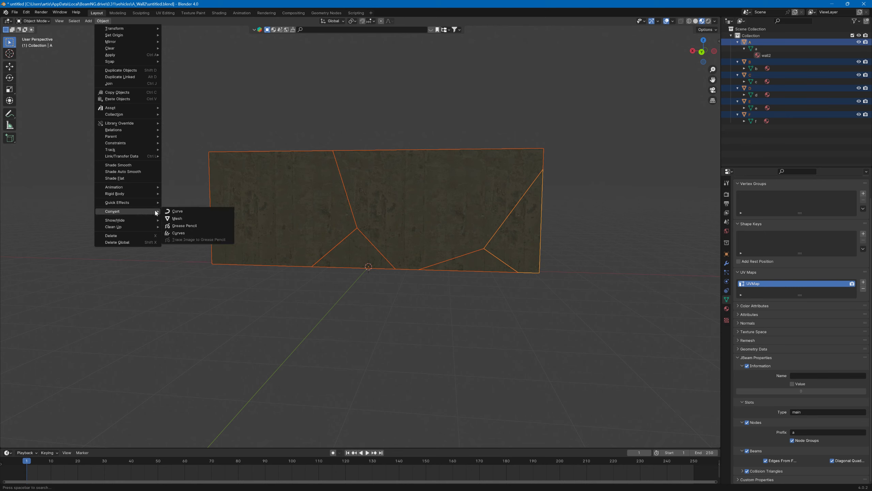
pyautogui.click(181, 219)
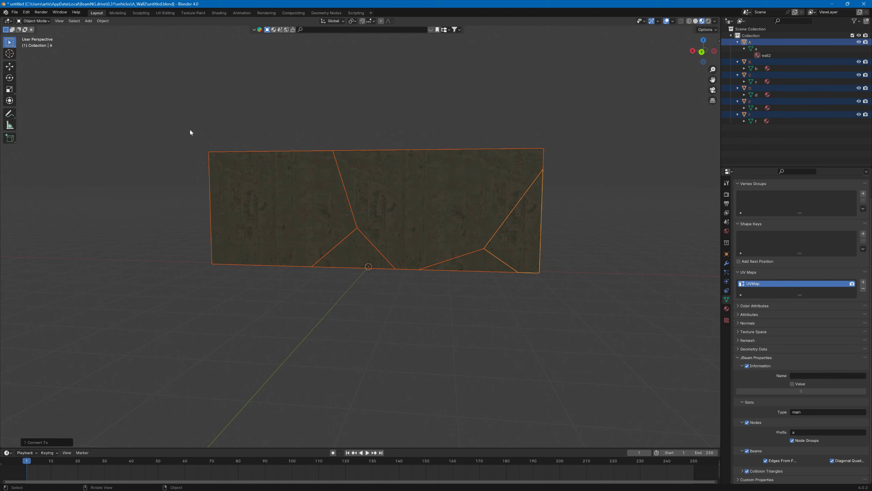
# - Bring up the available export formats for the selected wall fragments
pyautogui.moveTo(191, 132); pyautogui.dragTo(354, 144, button='middle')
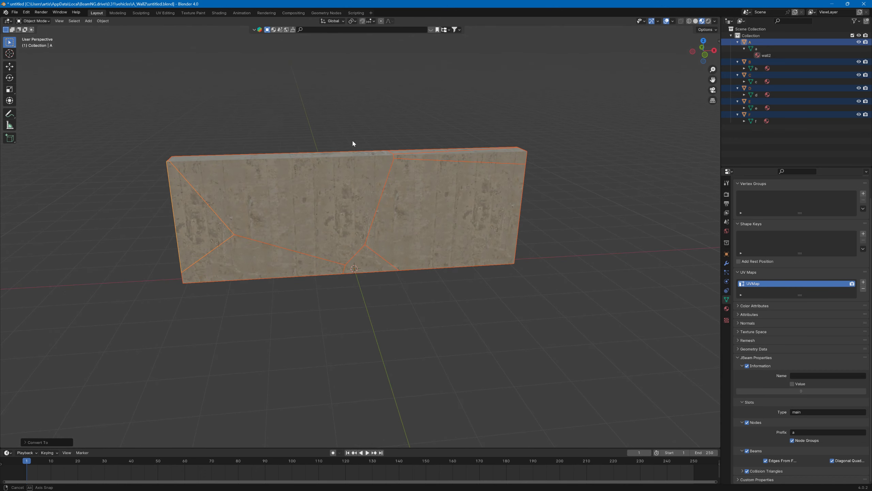
pyautogui.click(16, 13)
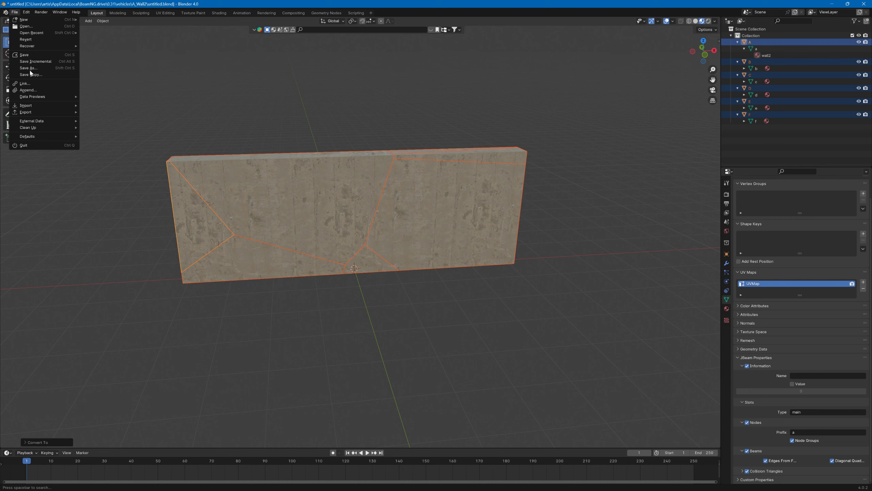
pyautogui.moveTo(41, 113)
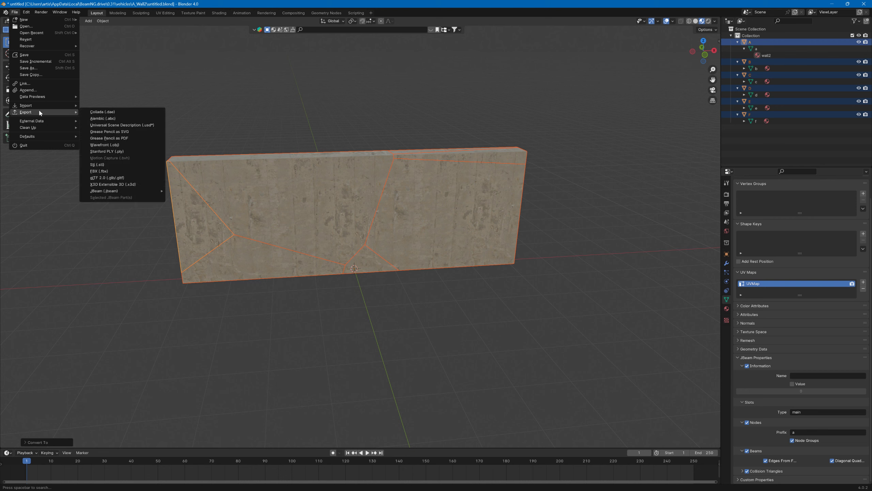